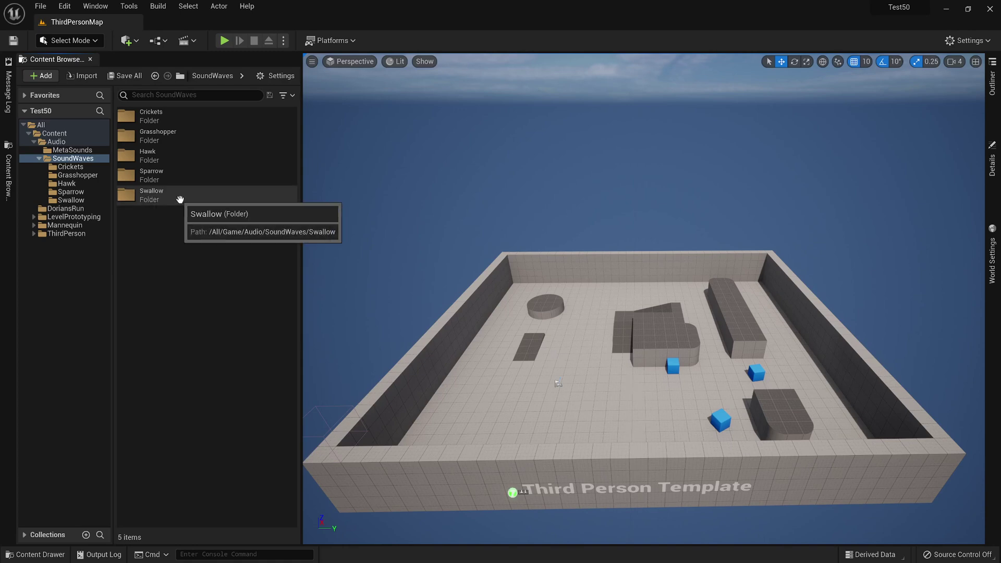
Look through the Crickets, Grasshopper, Hawk, Sparrow and Swallow sound wave folders, returning to the SoundWaves folder
double_click(188, 113)
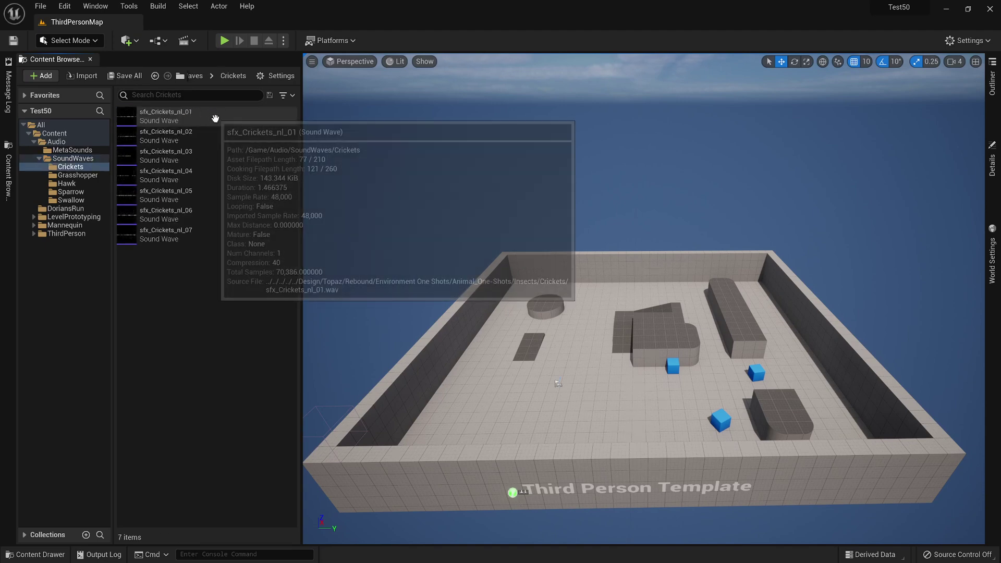
left_click(190, 76)
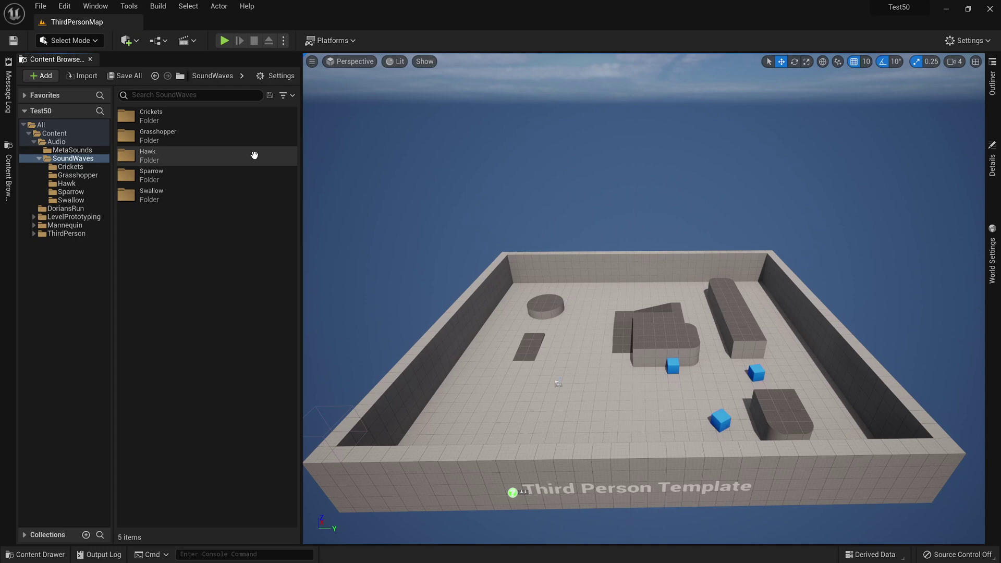
left_click_drag(301, 160, 333, 160)
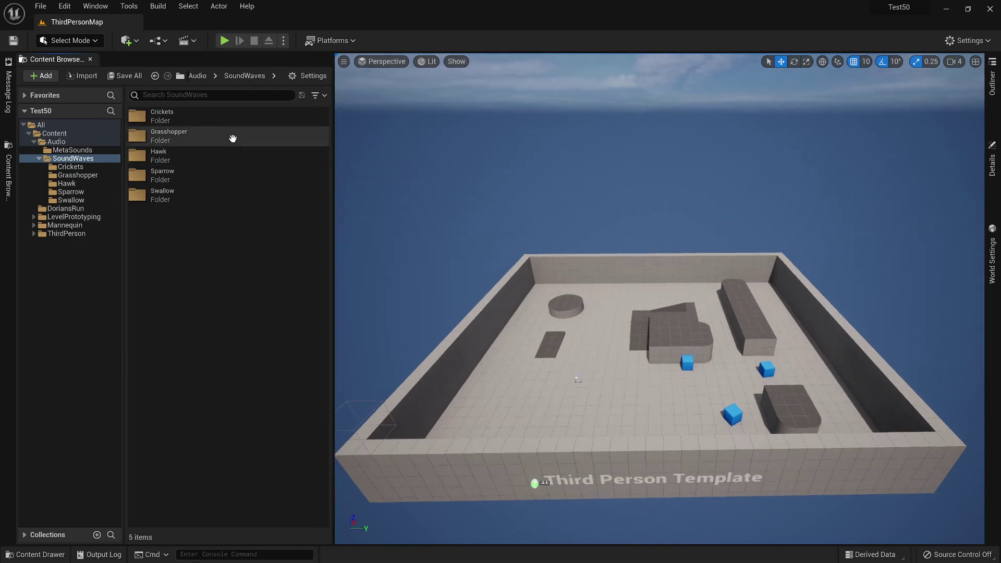
double_click(233, 138)
left_click(193, 77)
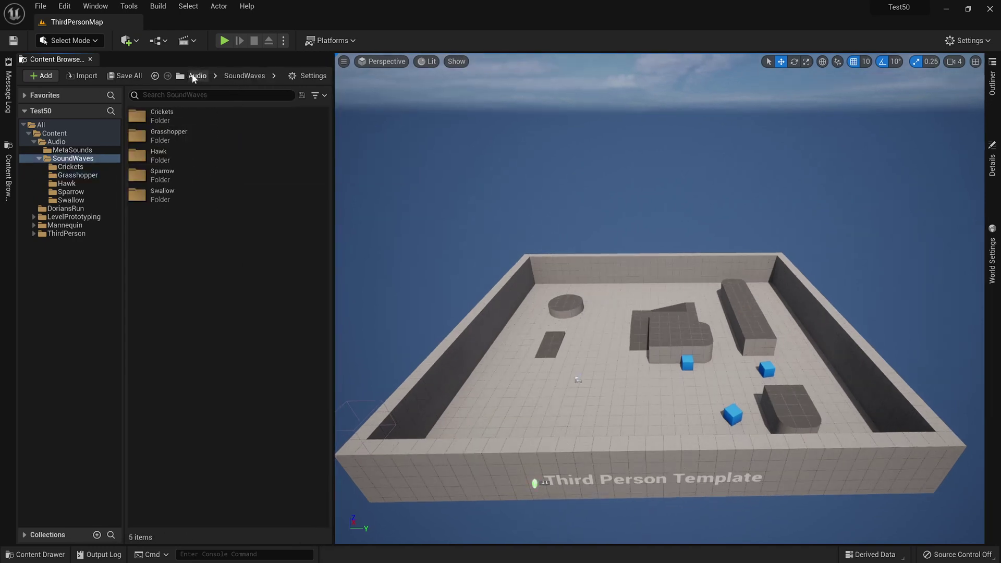
double_click(186, 156)
left_click(224, 77)
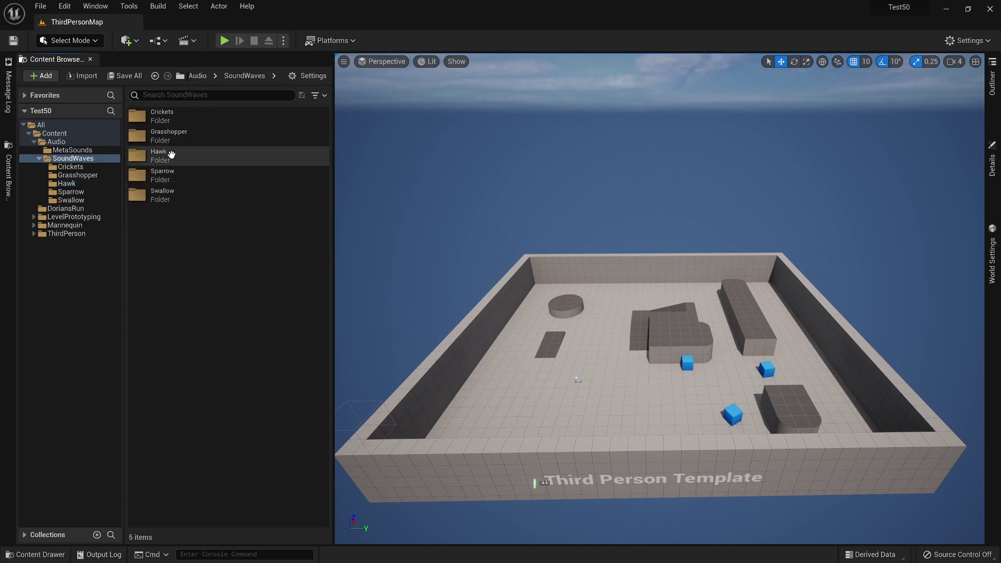
double_click(177, 173)
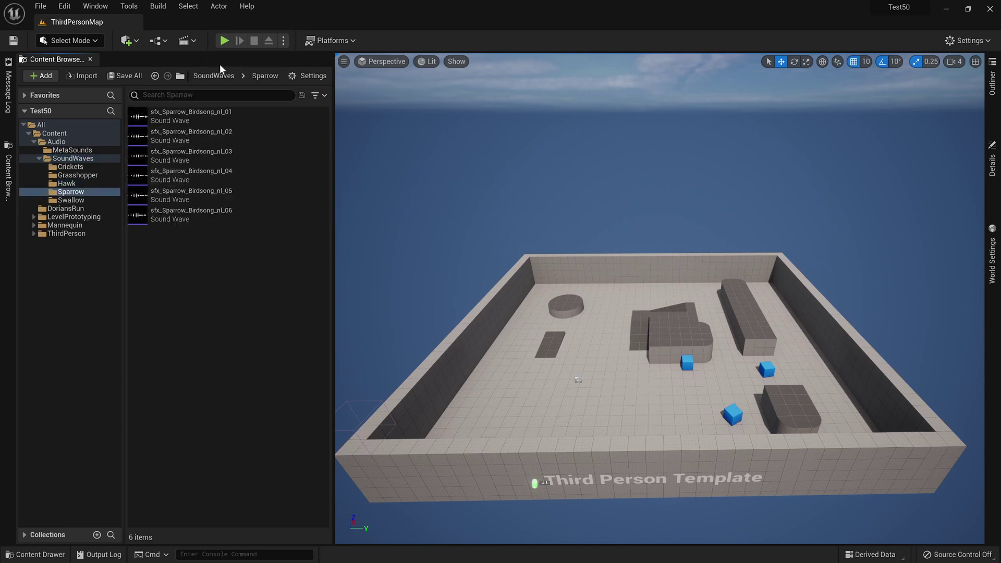
left_click(215, 76)
double_click(211, 194)
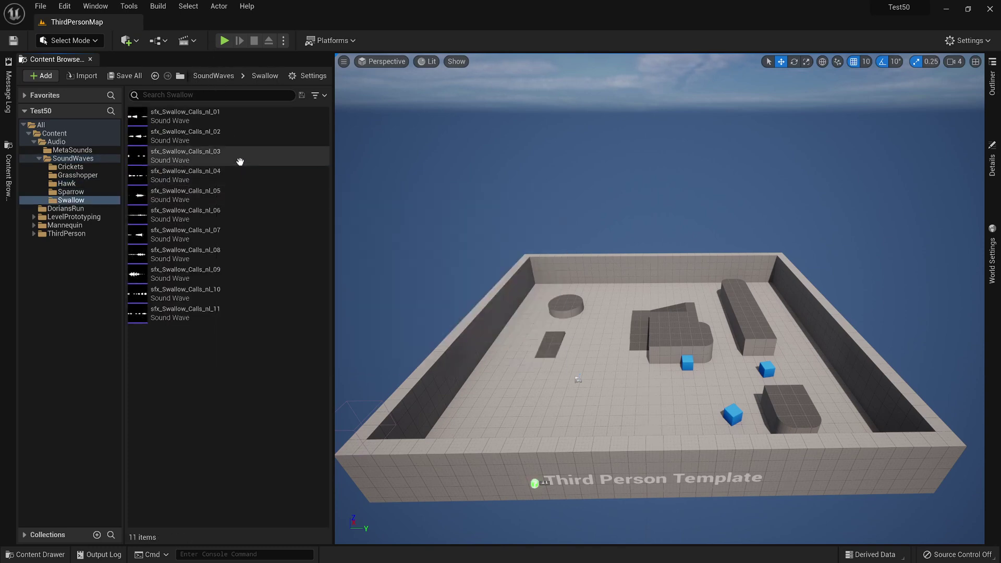
mouse_move(138, 159)
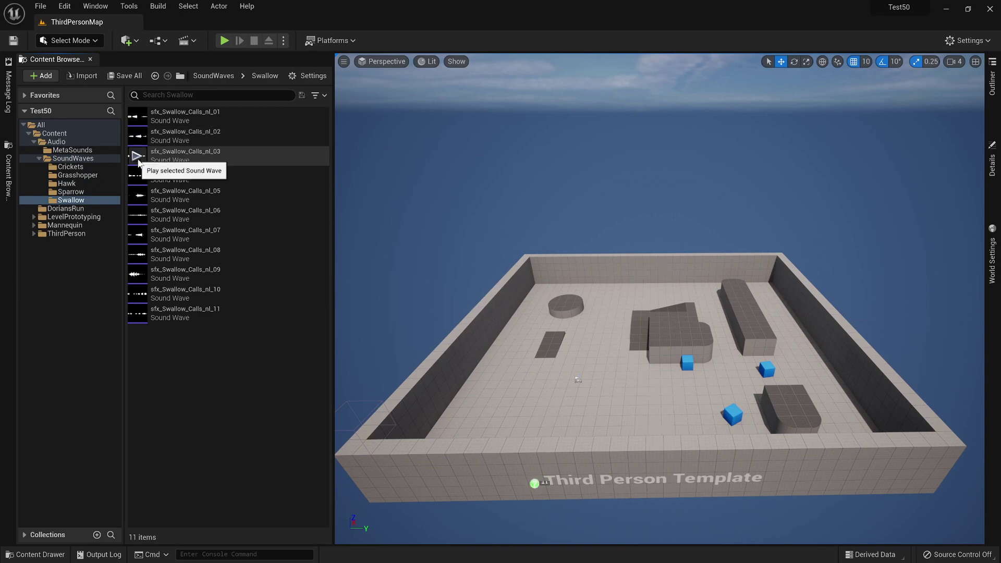
left_click(231, 79)
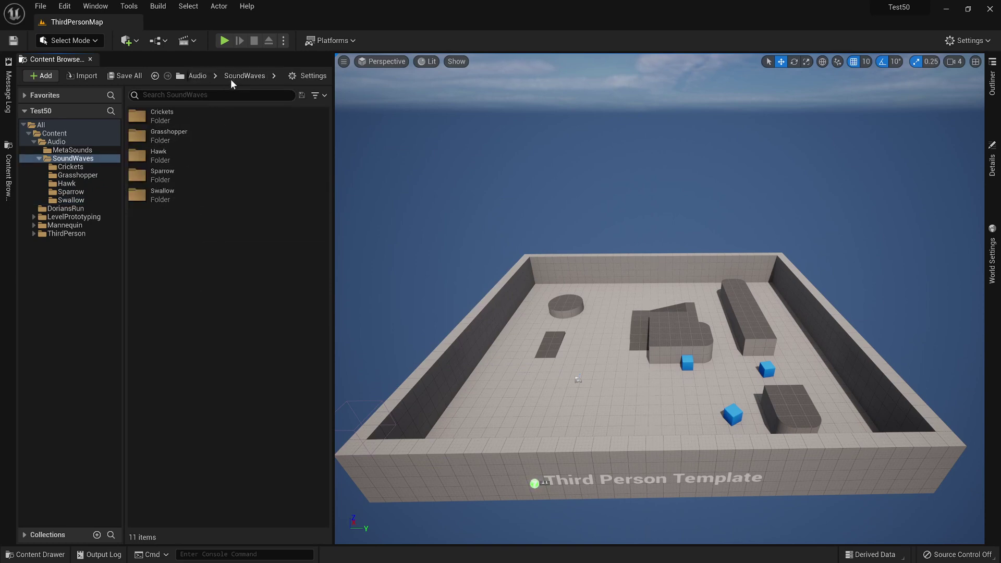
Narrow the content browser beside the viewport and widen its folder tree enough to show the full folder names
left_click_drag(333, 124, 203, 128)
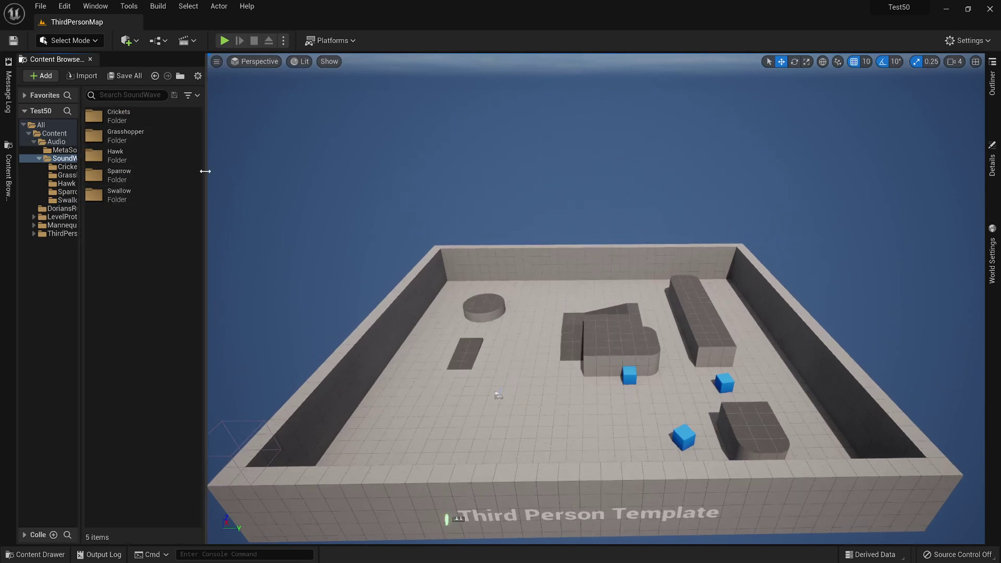
left_click_drag(205, 171, 228, 171)
left_click_drag(81, 163, 119, 163)
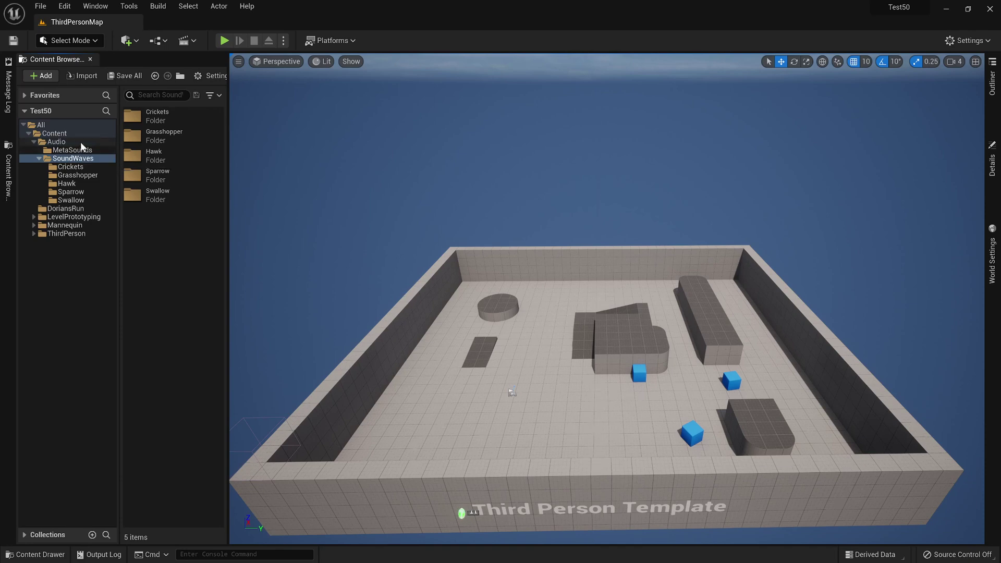
Check the contents of the MetaSounds folder inside Audio, and return to the SoundWaves folder
left_click(80, 142)
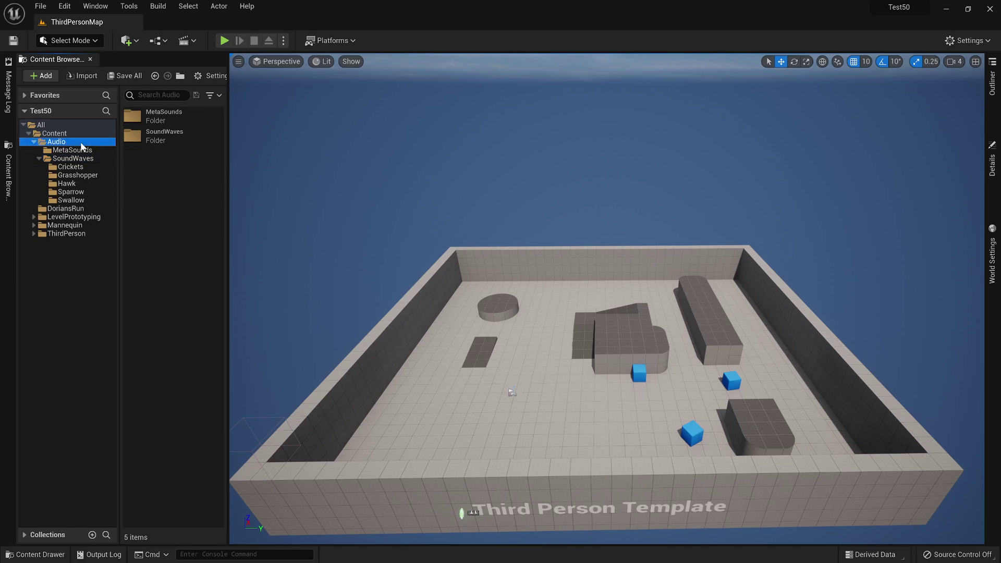
double_click(169, 112)
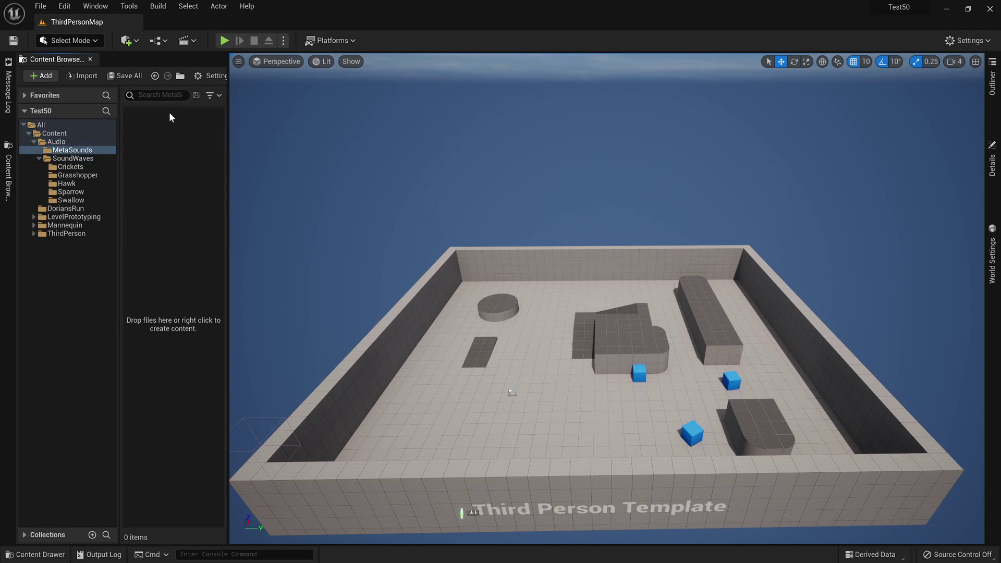
left_click(68, 159)
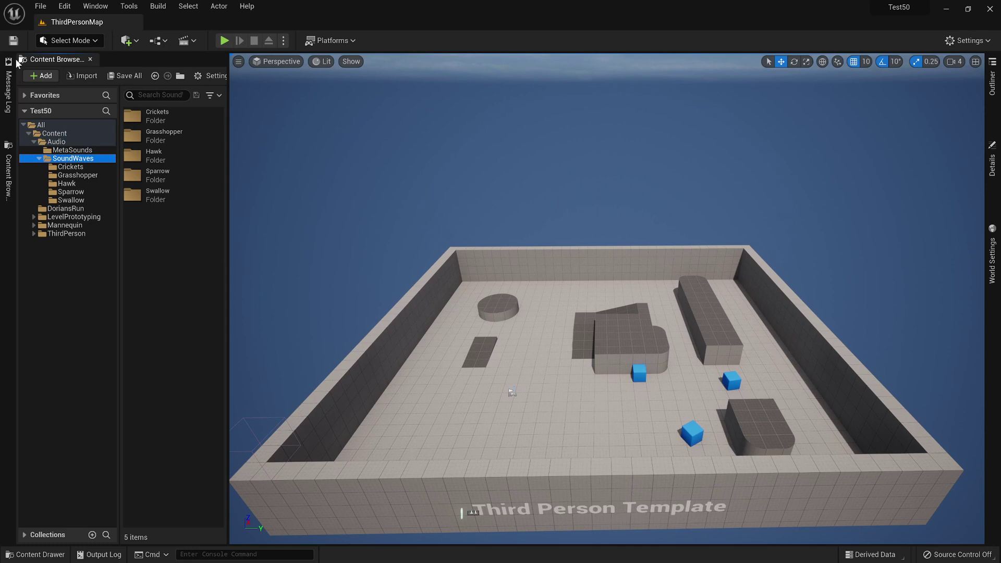
Open Content Browser 3 docked beneath the viewport, and narrow the original content browser and its folder tree
left_click(67, 8)
mouse_move(96, 11)
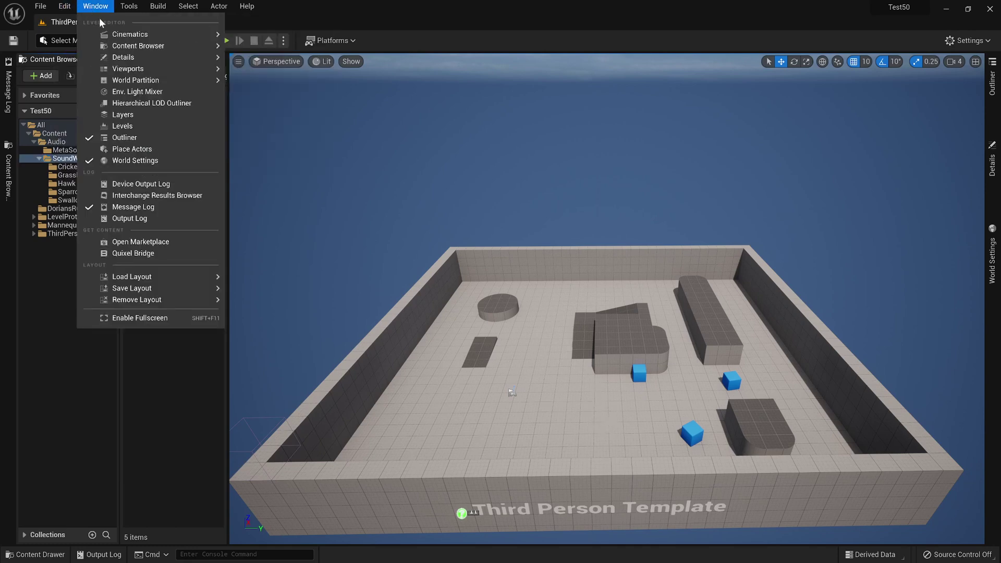
mouse_move(157, 46)
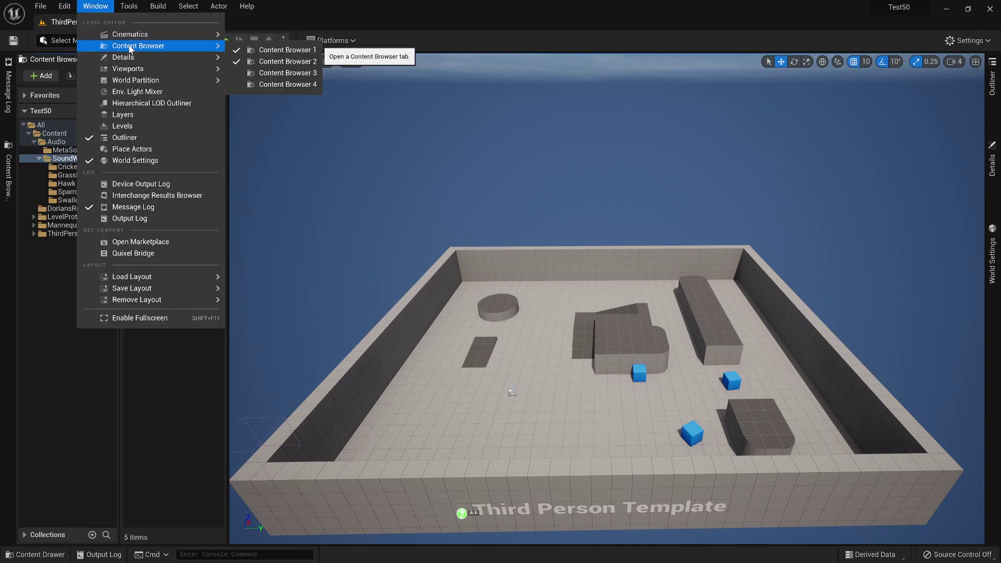
left_click(287, 73)
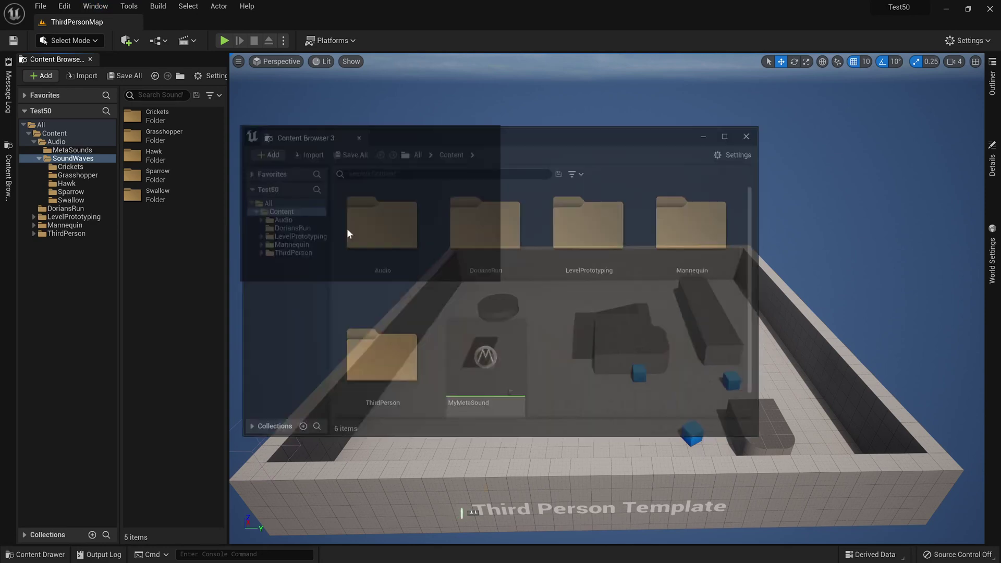
left_click_drag(349, 234, 376, 489)
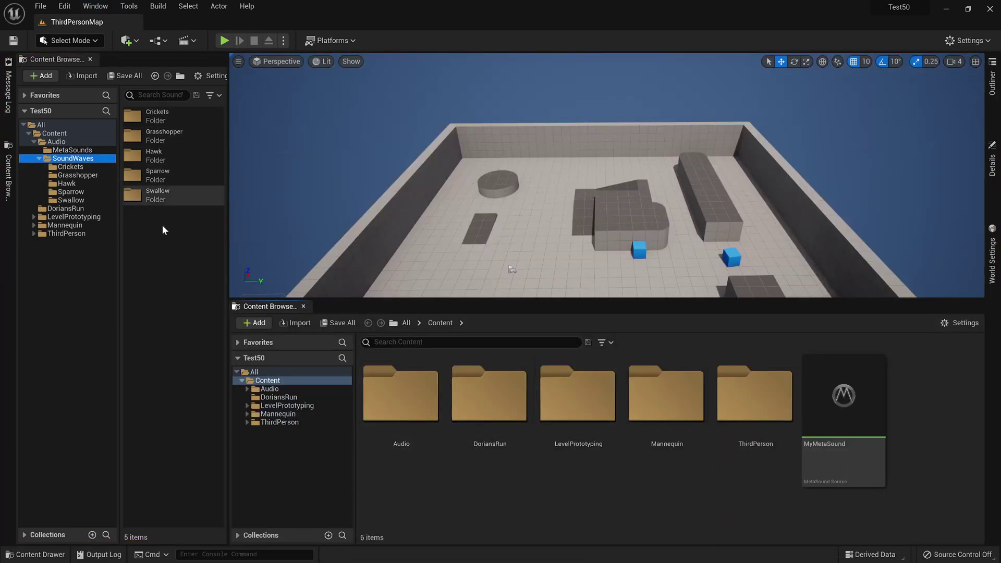
left_click_drag(119, 162, 75, 162)
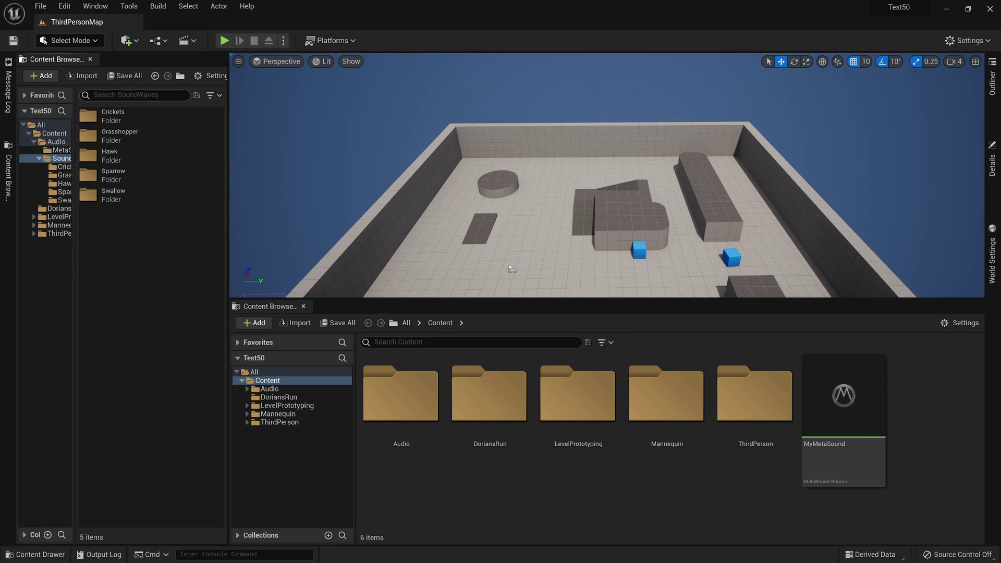
left_click_drag(228, 156, 180, 156)
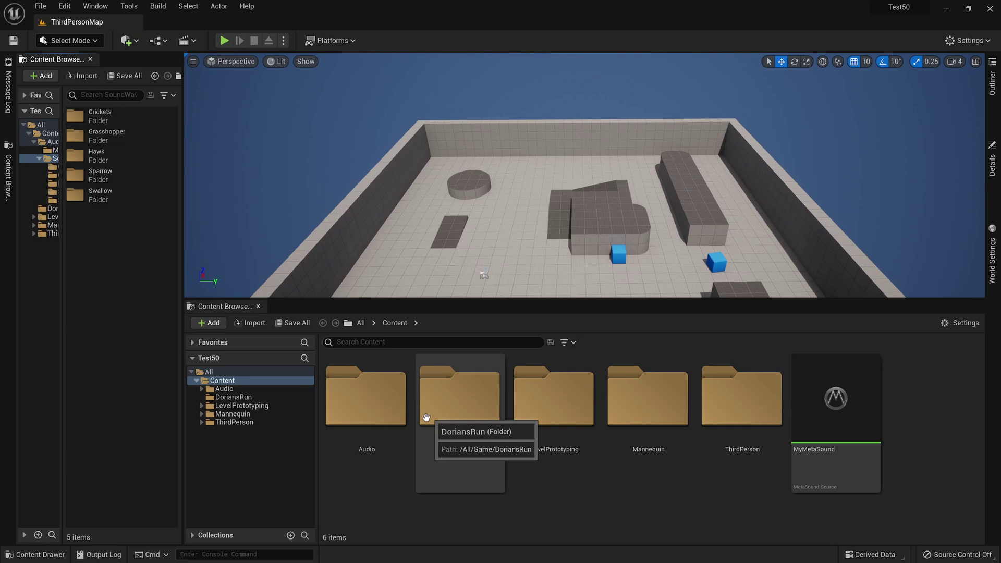
Open the Audio/MetaSounds folder in the new content browser and set its view type to Columns
double_click(378, 412)
double_click(391, 399)
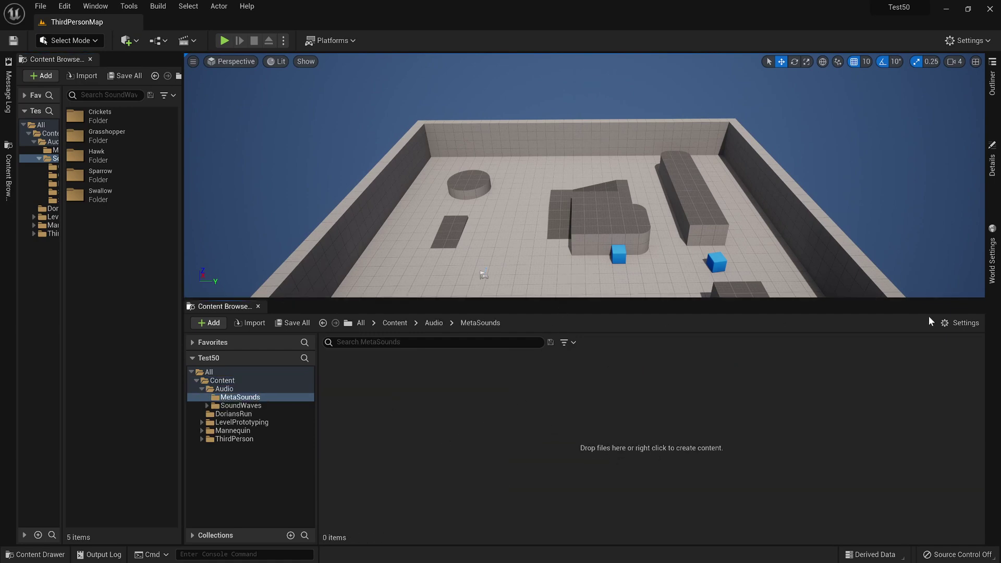
left_click(961, 323)
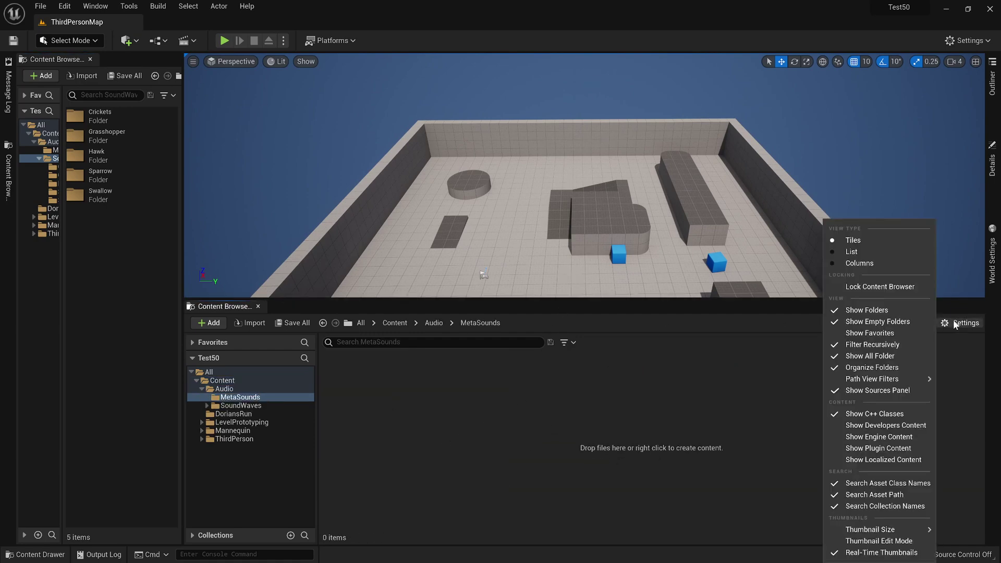
left_click(865, 263)
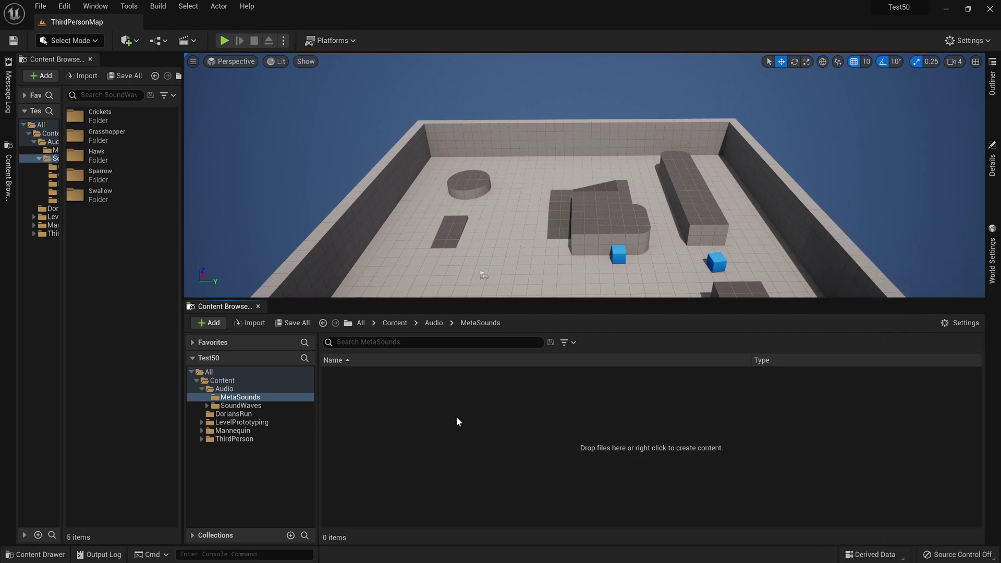
Create a MetaSound Source in the MetaSounds folder and name it sfx_Fauna_Meta
right_click(365, 391)
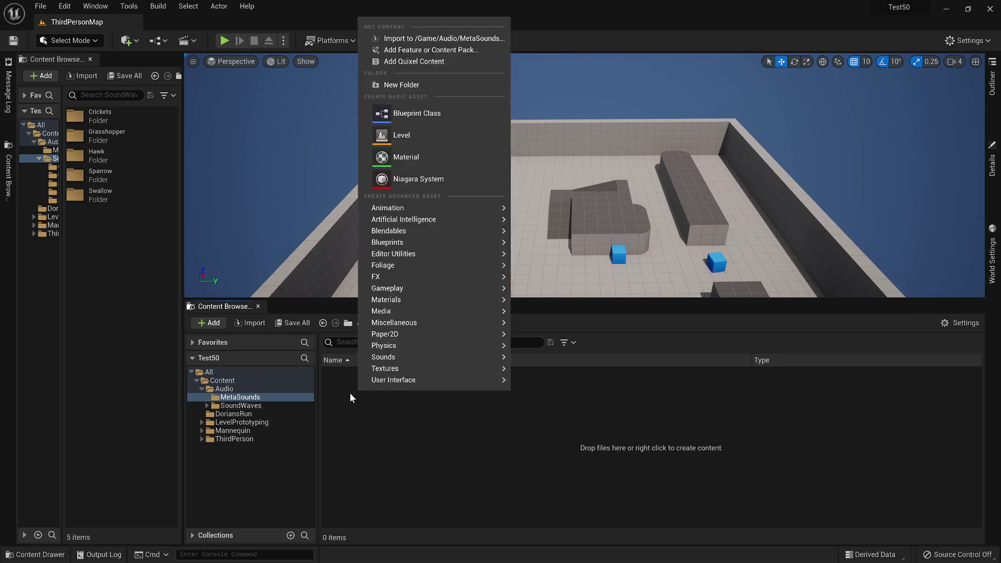
mouse_move(393, 373)
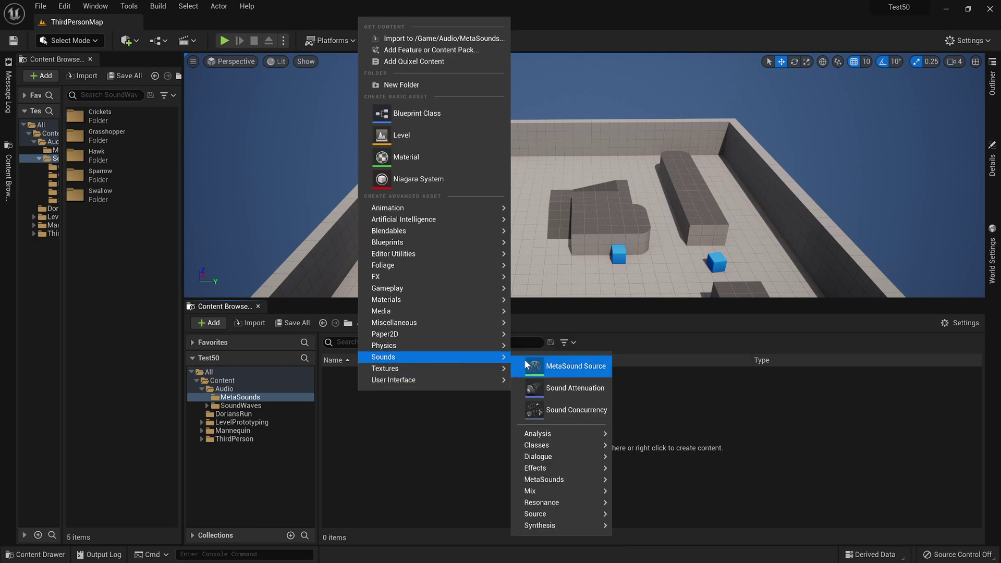
left_click(527, 364)
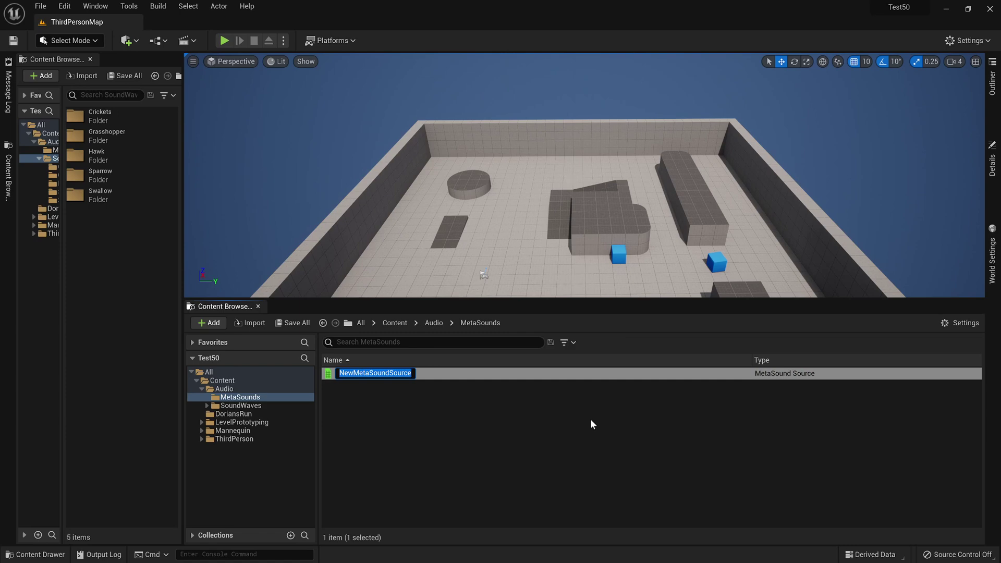
type("sfx_")
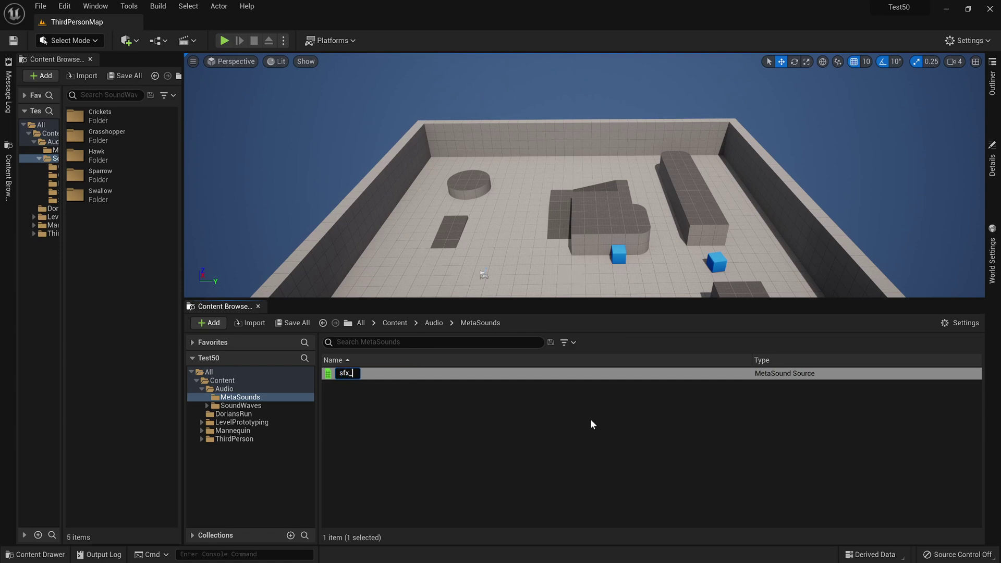
type("Fauna_Meta")
key("Return")
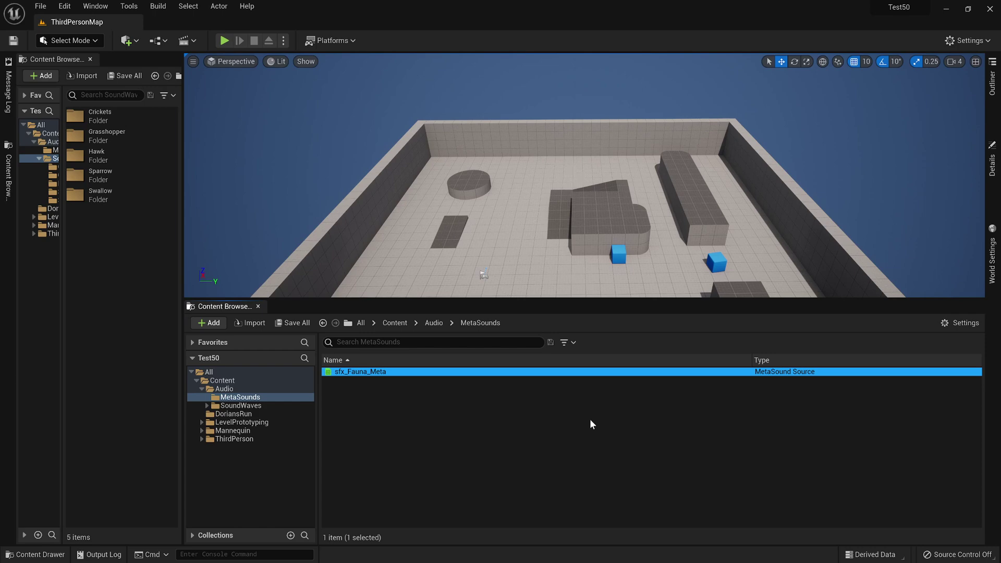
Open sfx_Fauna_Meta in a maximized MetaSound editor and move the On Play input node farther from the output node
double_click(397, 373)
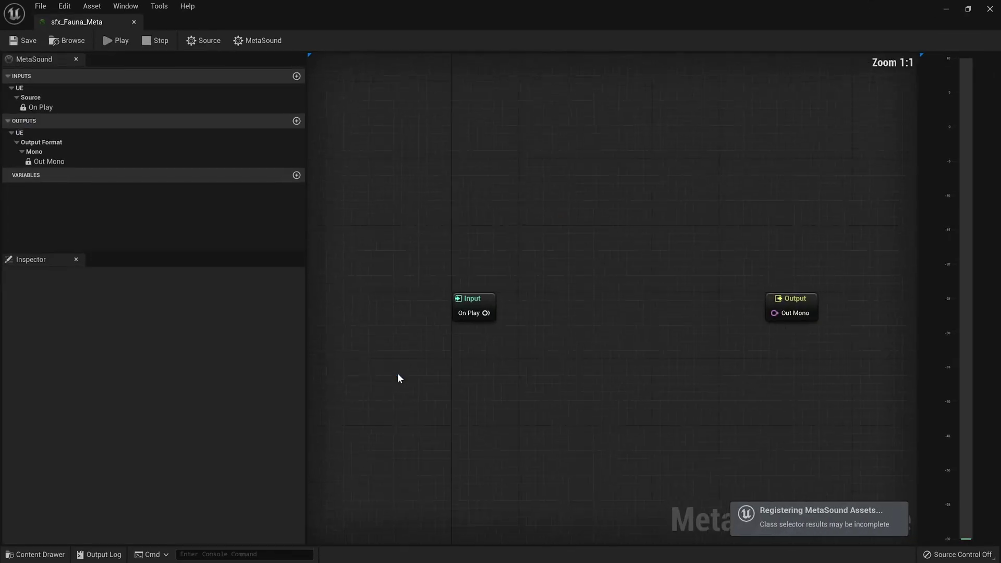
left_click_drag(495, 16, 511, 47)
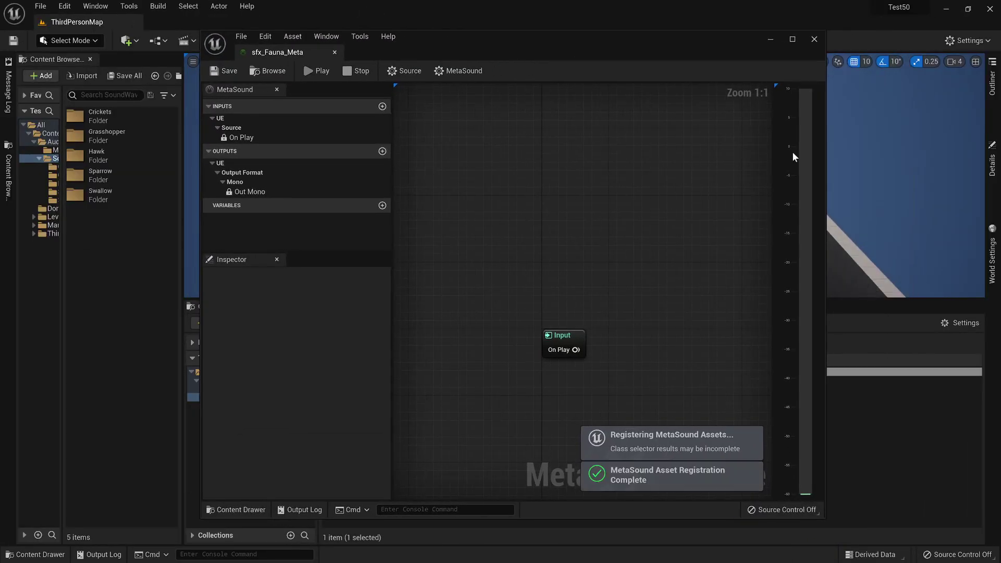
double_click(783, 52)
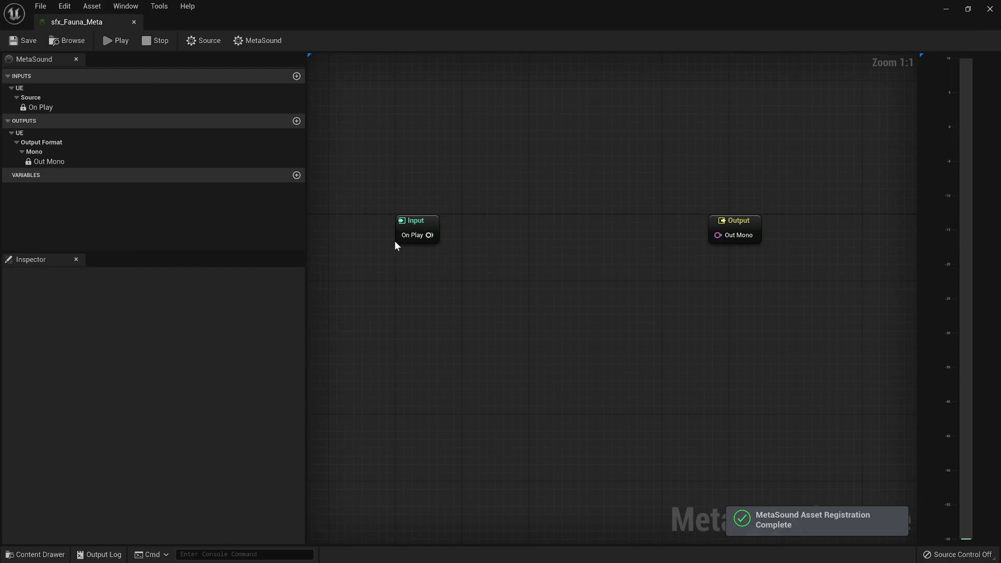
left_click_drag(414, 229, 323, 244)
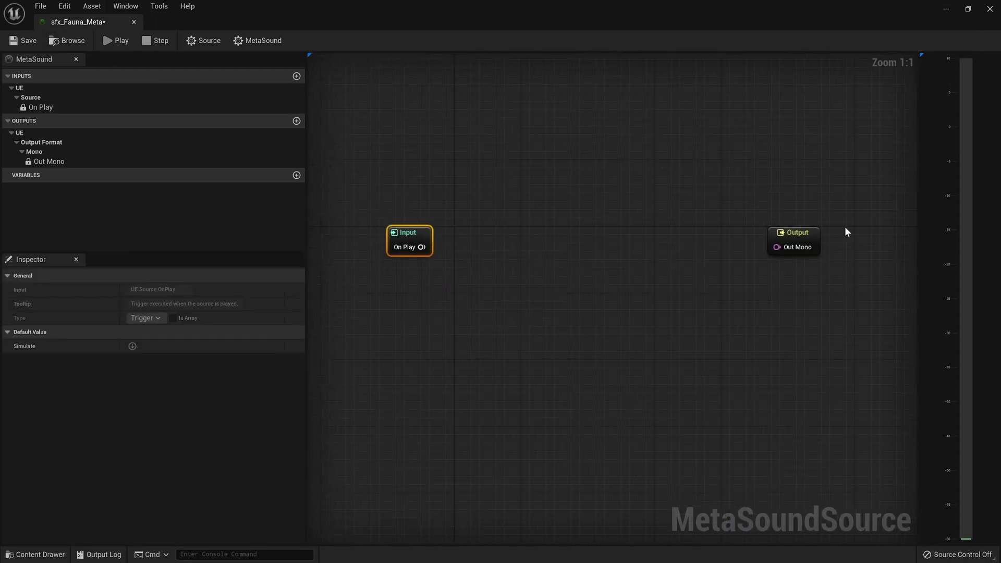
Set the MetaSound's output format to Stereo and place the Out Right output node directly beneath Out Left
left_click(252, 44)
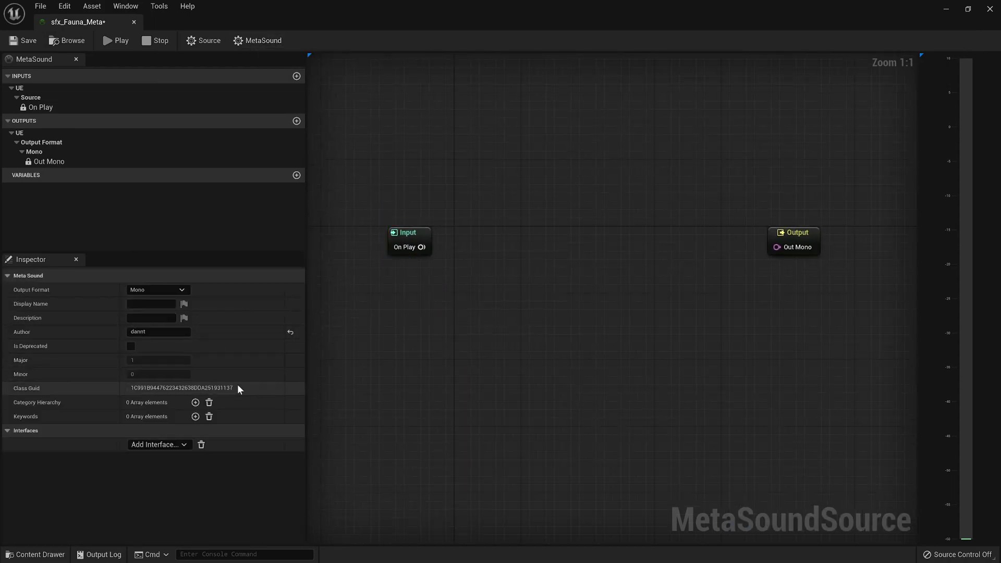
left_click(173, 293)
left_click(156, 313)
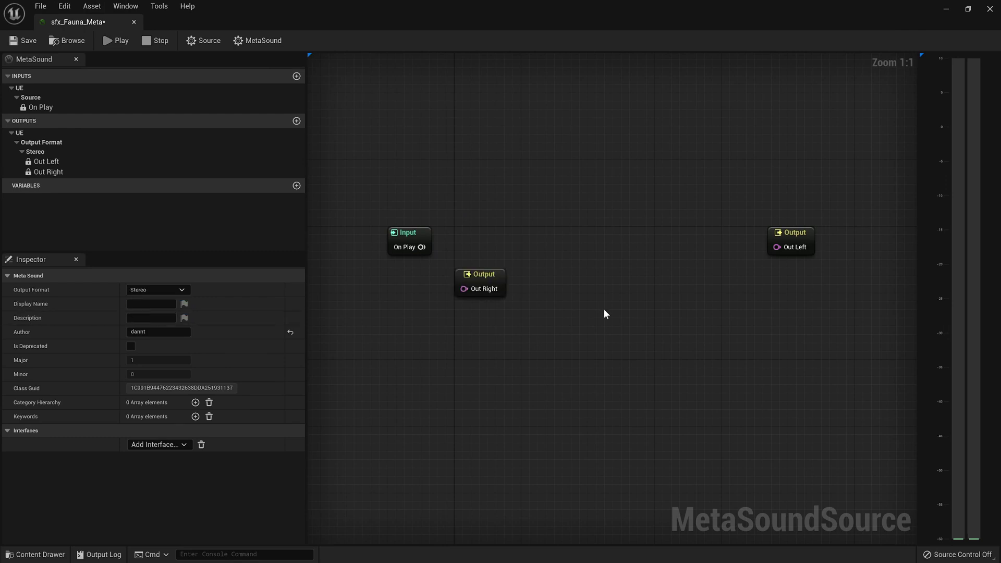
left_click_drag(486, 280, 803, 273)
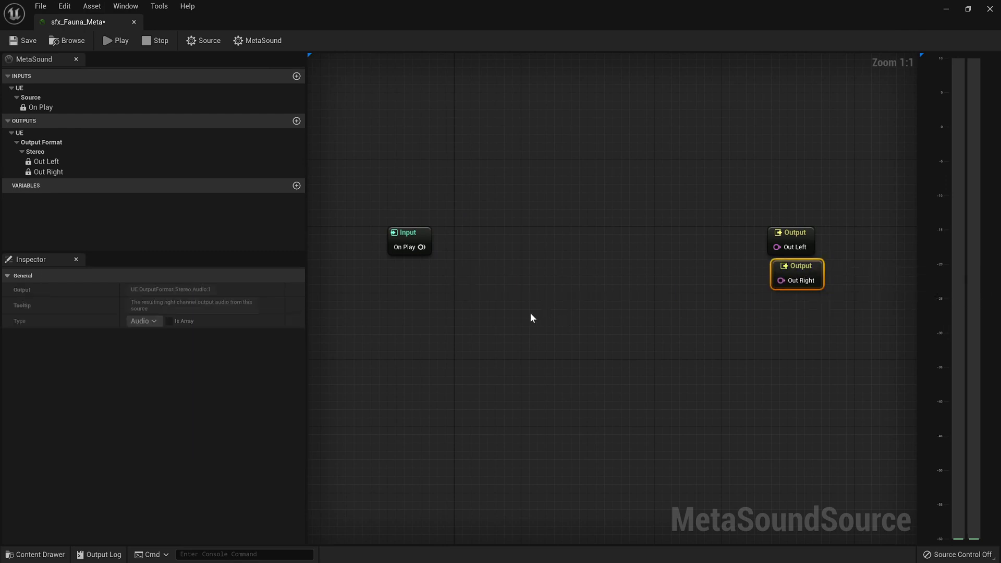
Move the On Play input node farther from the output nodes and narrow the side panels to widen the graph area
left_click_drag(478, 216, 374, 218)
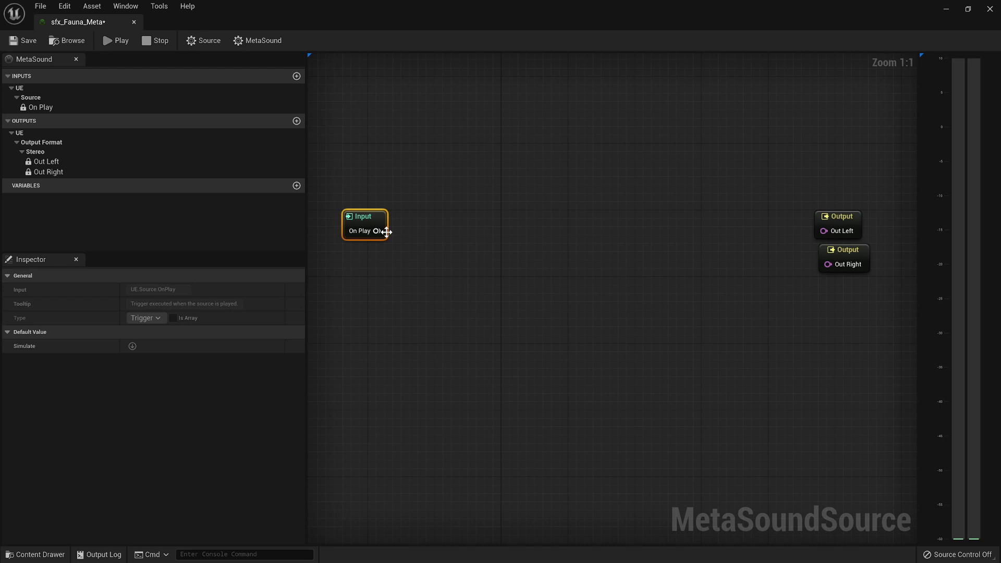
right_click_drag(461, 264, 500, 279)
right_click_drag(535, 225, 420, 264)
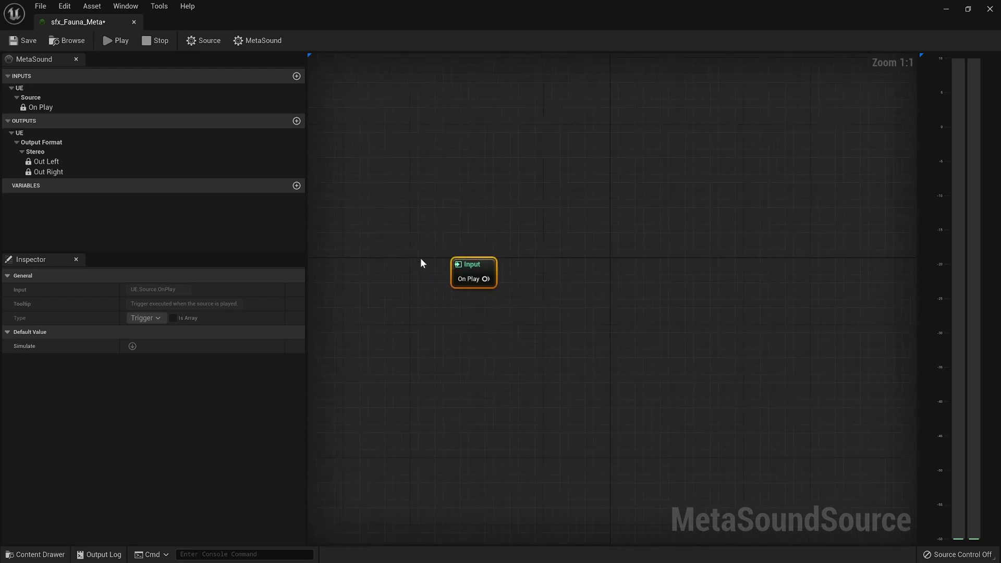
left_click_drag(471, 269, 391, 271)
key("Home")
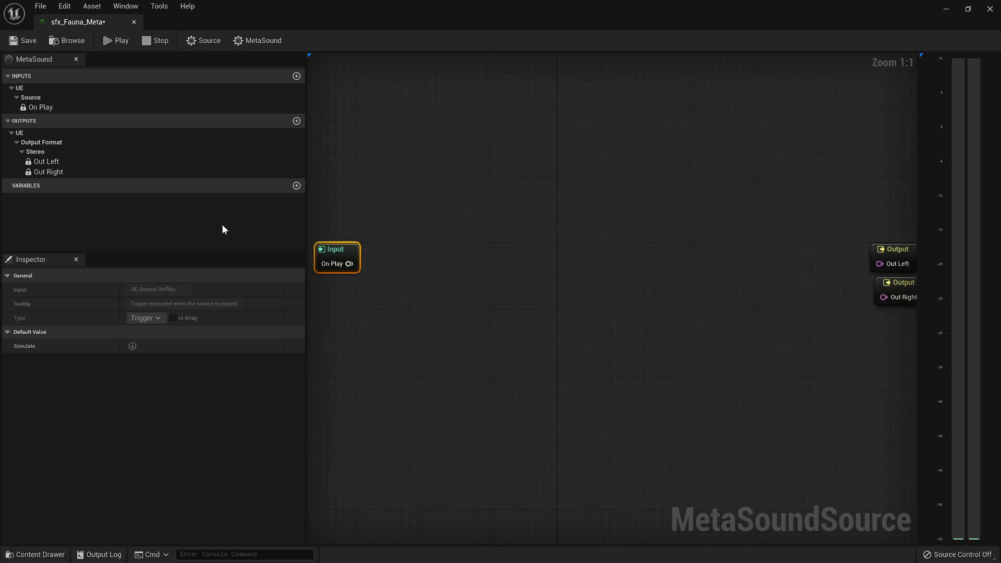
left_click_drag(306, 216, 185, 217)
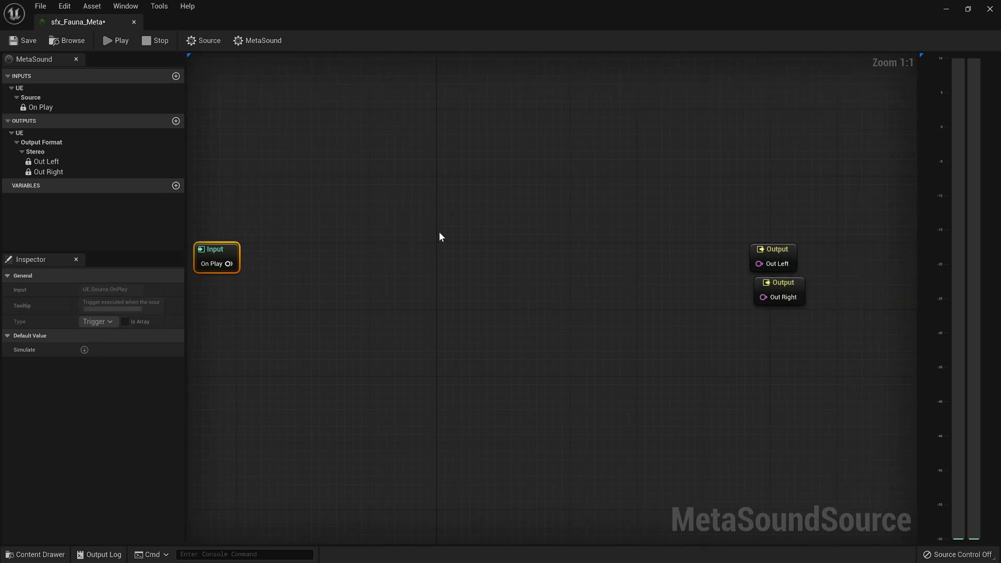
Add a stereo Wave Player node between the On Play input and the output nodes
right_click_drag(484, 236, 538, 237)
right_click(538, 234)
type("wavep")
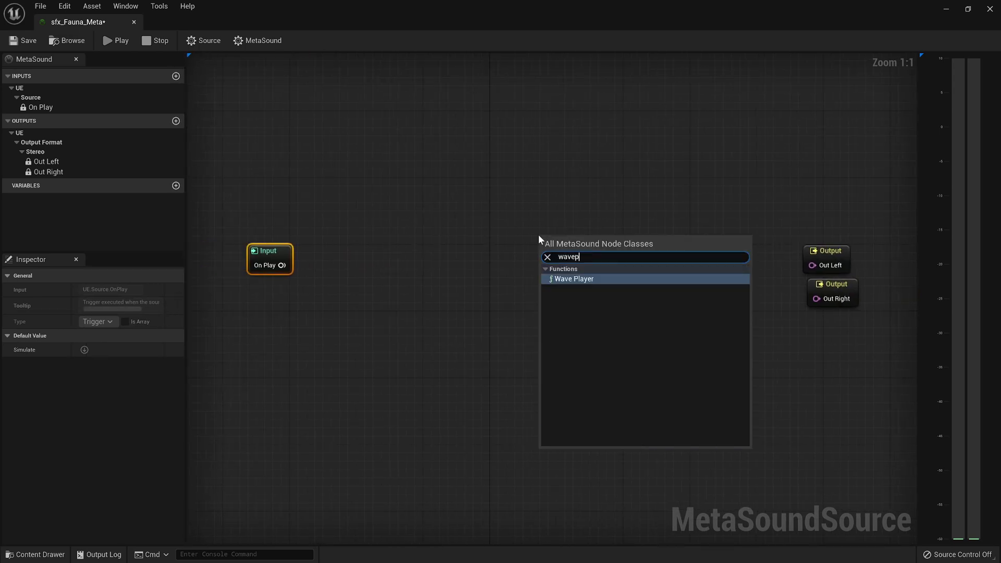
type("layer")
key("Return")
left_click_drag(599, 255, 590, 204)
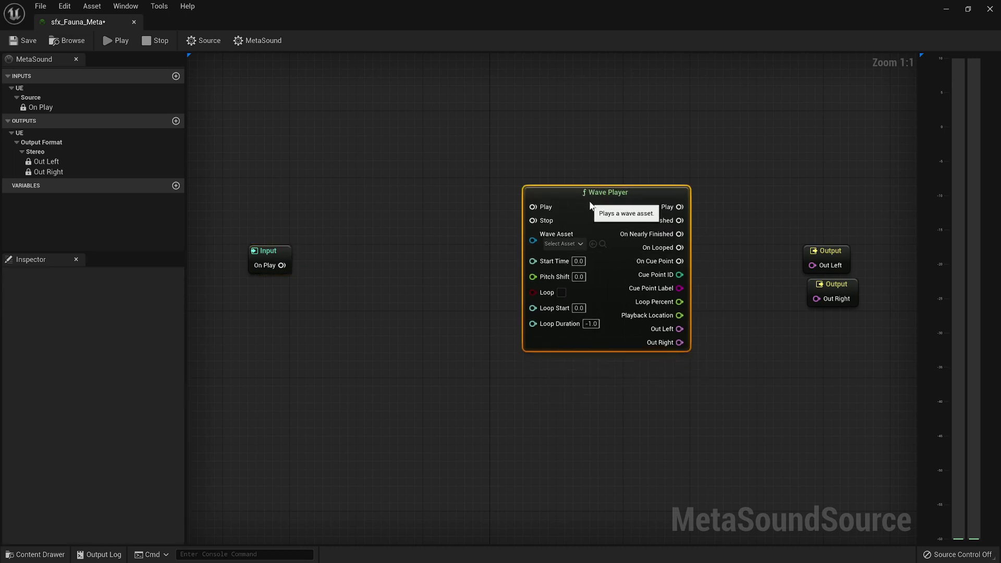
Add the UE.Source.OneShot interface to the MetaSound
left_click(257, 40)
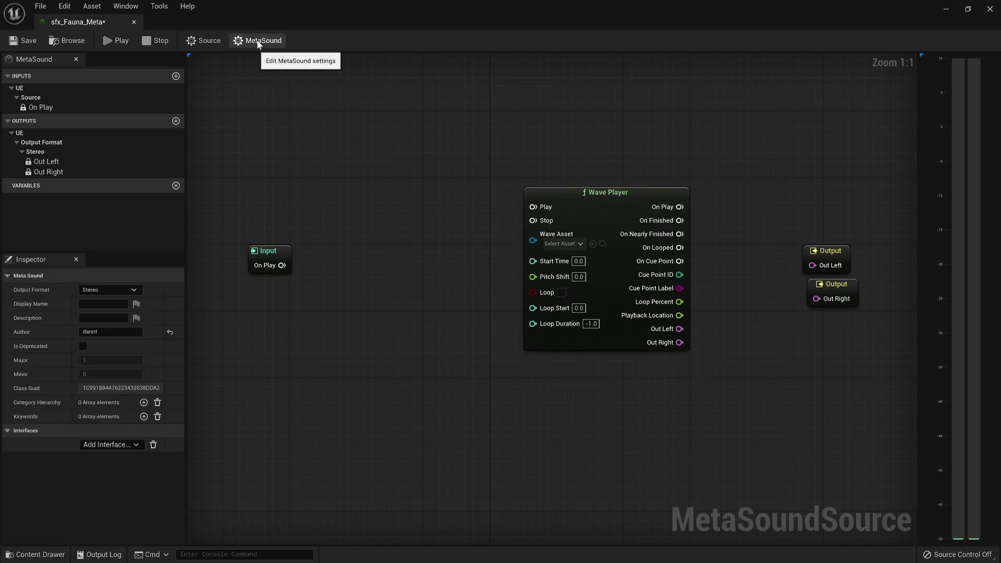
left_click(135, 444)
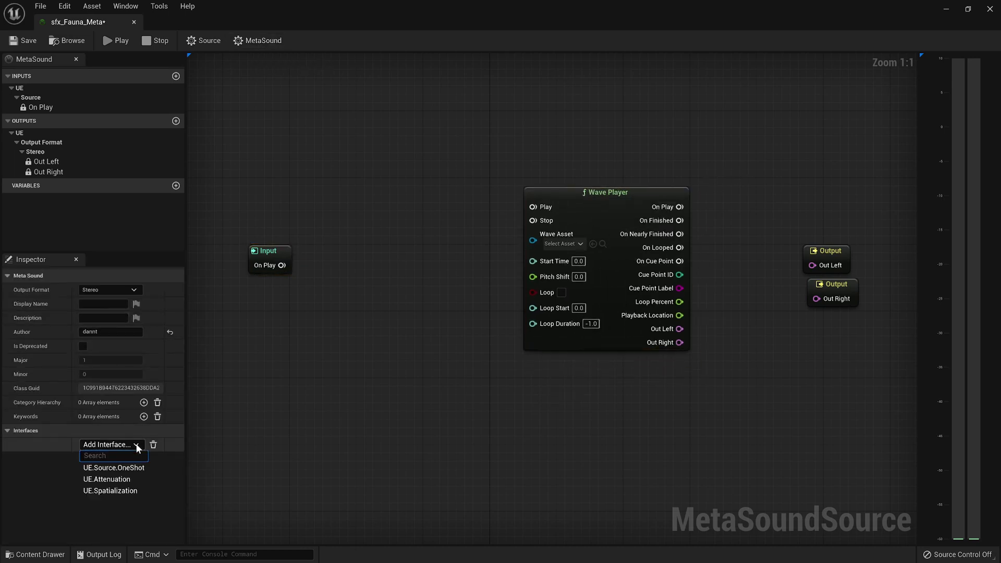
left_click(118, 465)
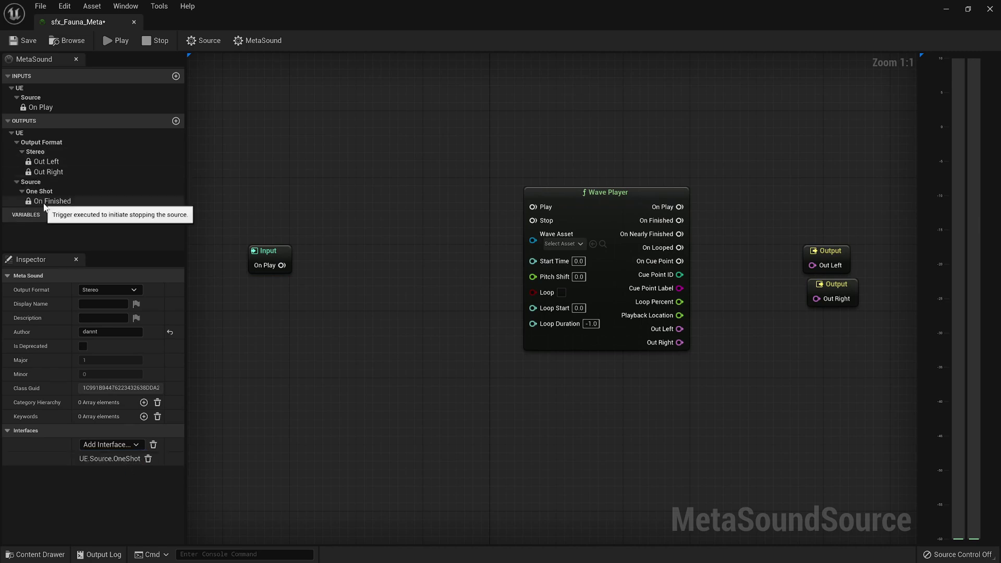
Place an On Finished output node above Out Left and connect the Wave Player's On Finished to it
right_click(789, 178)
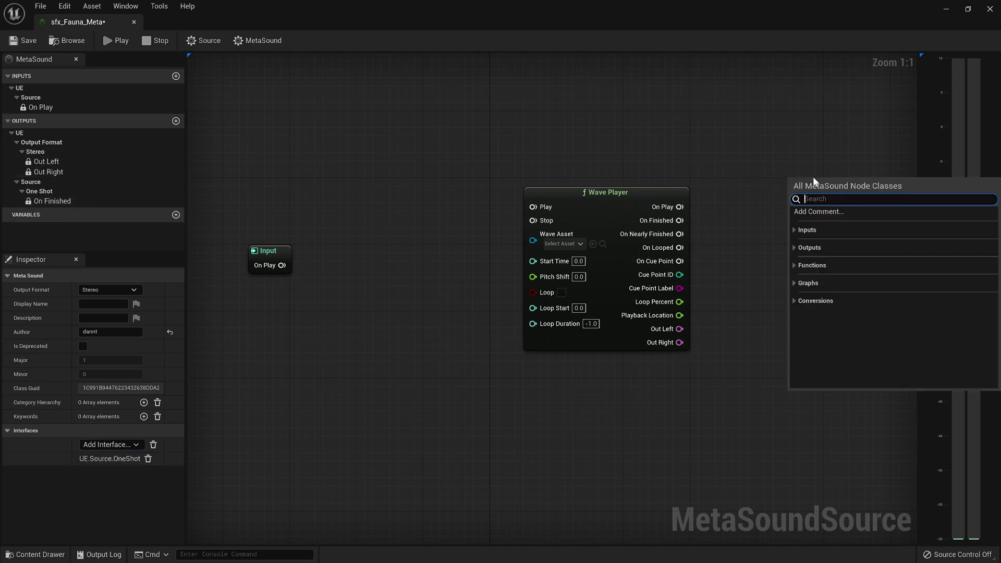
left_click(795, 248)
left_click(832, 261)
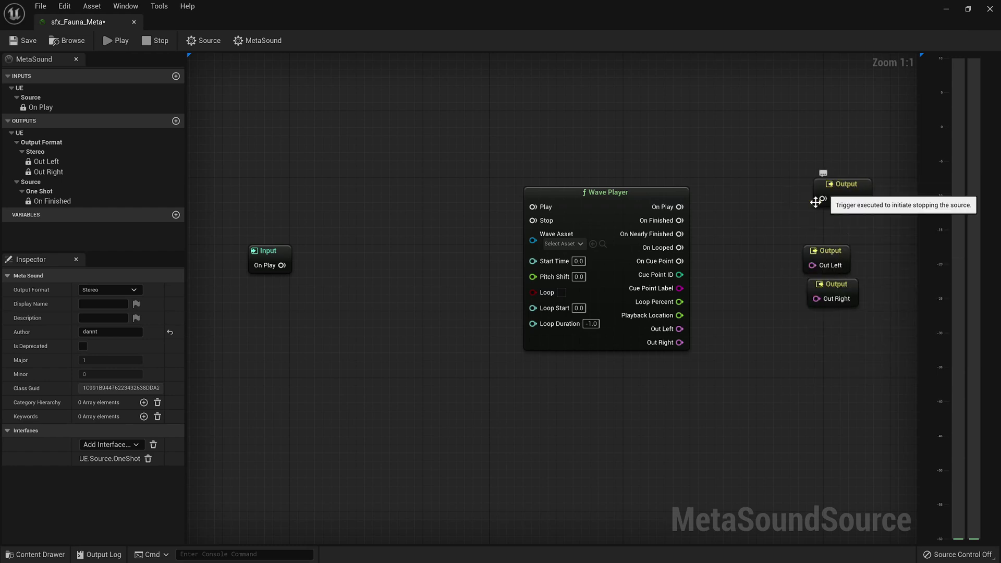
left_click_drag(679, 220, 823, 199)
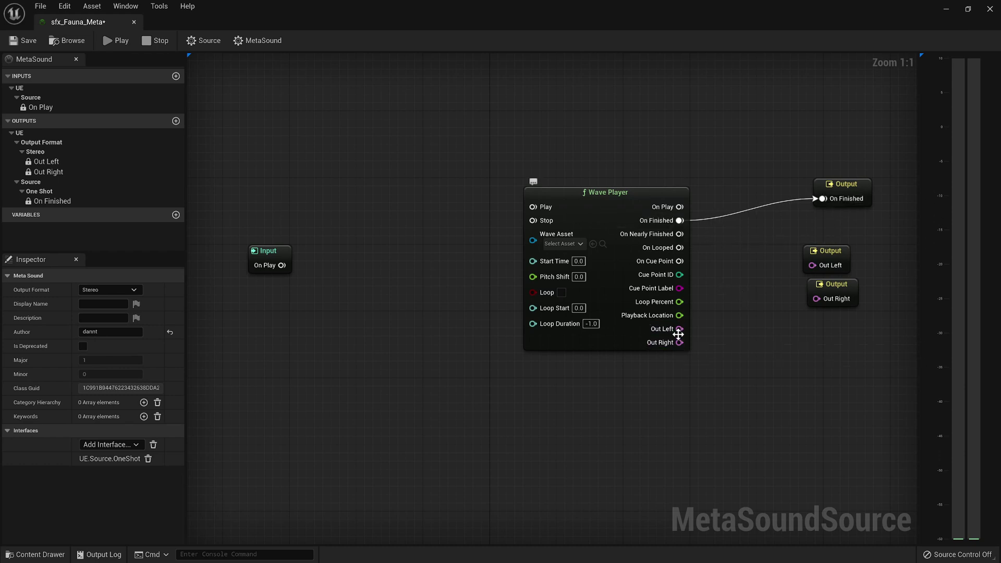
Connect the Wave Player's Out Left and Out Right to the matching output nodes and move both outputs level with those pins
left_click_drag(679, 329, 812, 266)
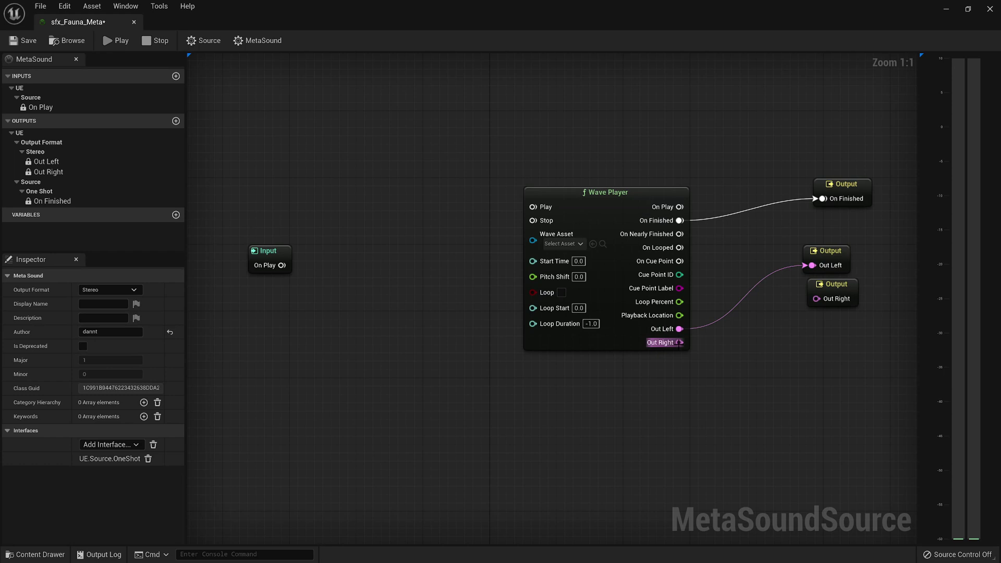
left_click_drag(679, 342, 827, 300)
left_click_drag(811, 235, 807, 350)
left_click(757, 258)
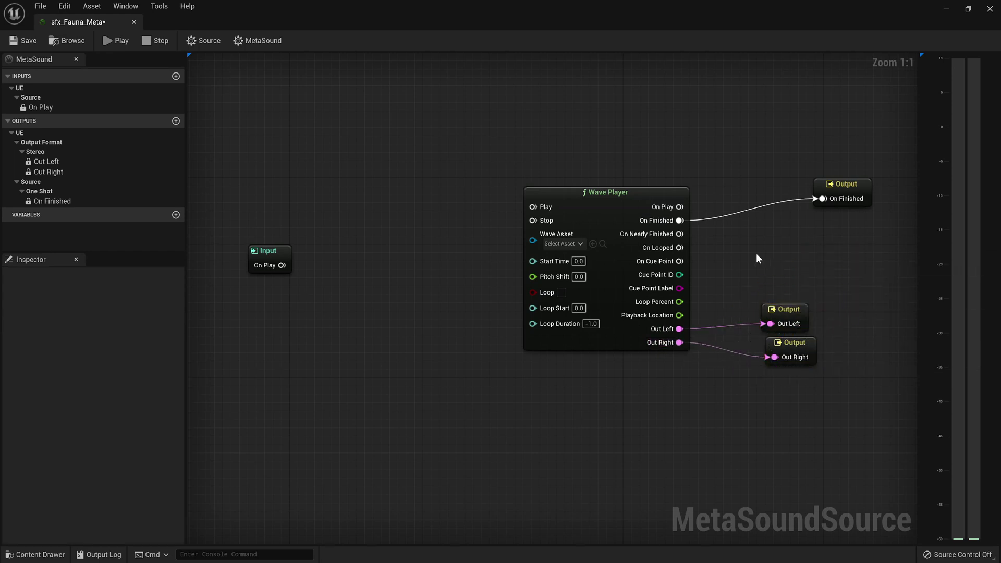
Move the Wave Player closer to its output nodes and shift the On Play input node slightly upward
left_click_drag(663, 189, 649, 181)
right_click_drag(507, 227, 604, 271)
left_click_drag(359, 294, 342, 252)
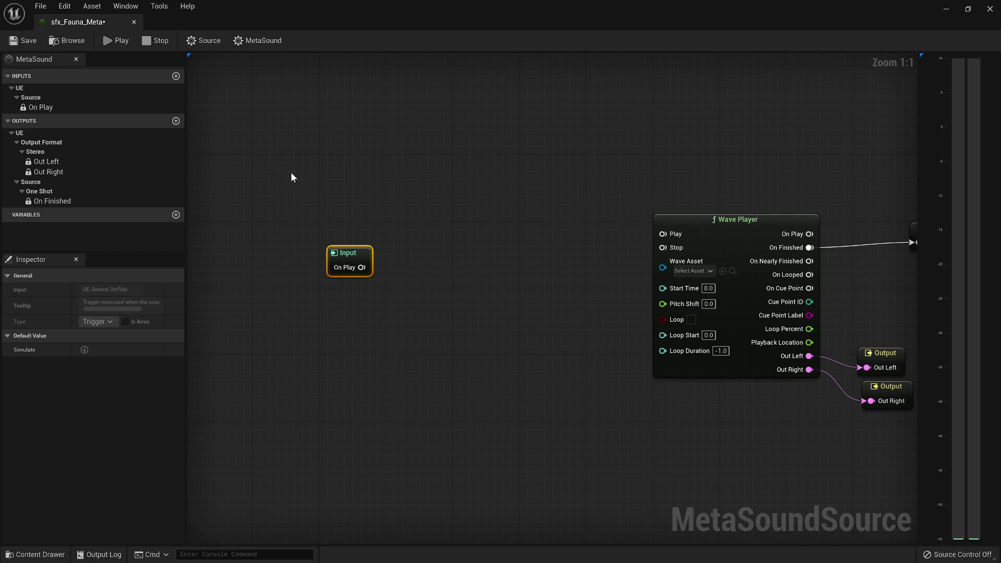
Add a new graph input to the MetaSound and name it Variants
left_click(176, 76)
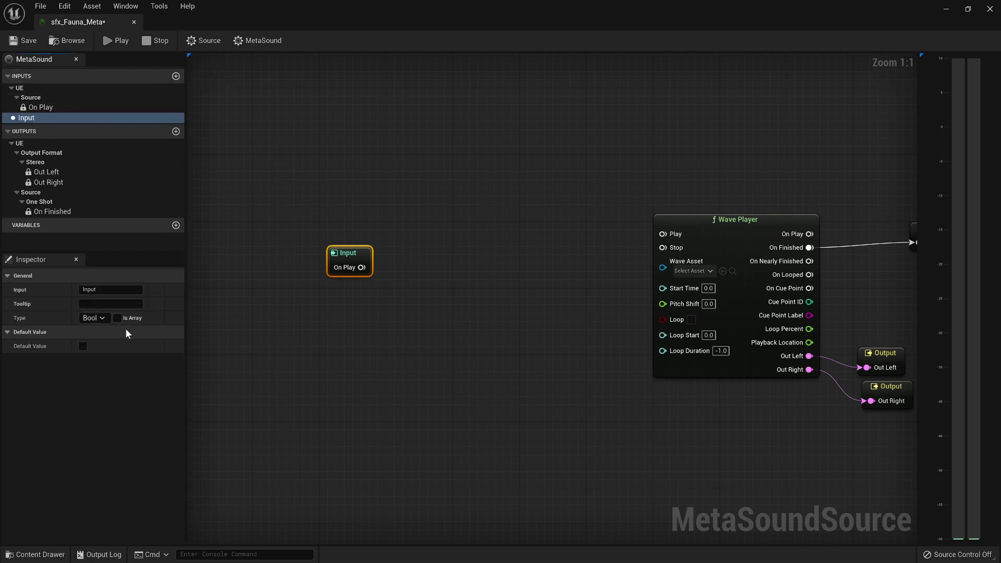
left_click(111, 289)
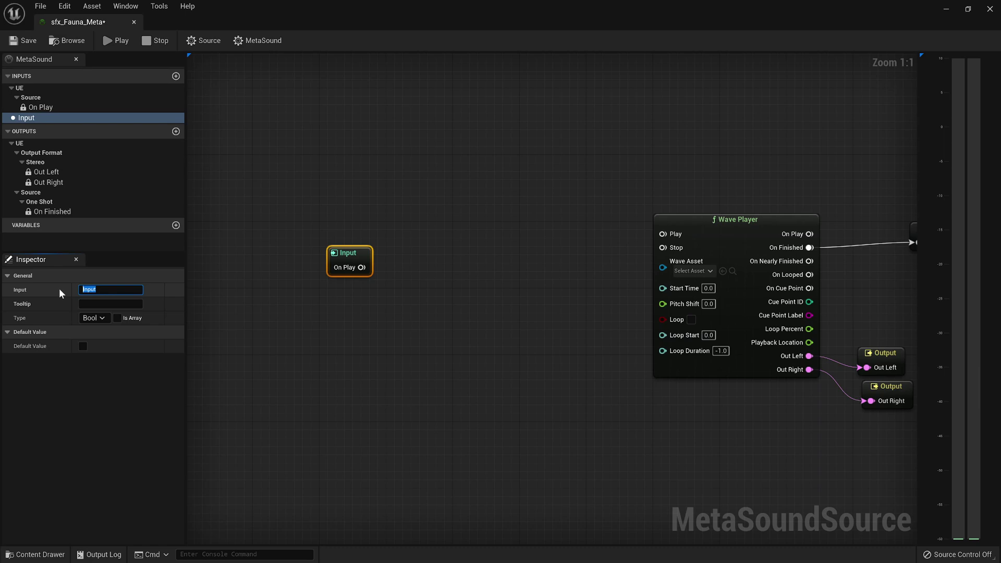
type("Variants")
key("Return")
Make the Variants input a WaveAsset array and save the MetaSound
left_click(94, 317)
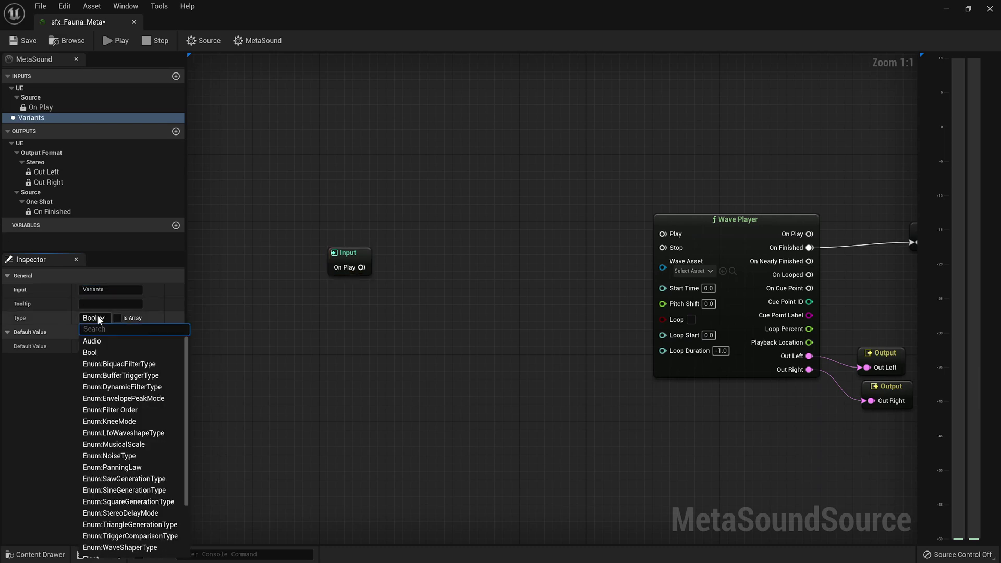
scroll(105, 448, "down", 5)
left_click(101, 551)
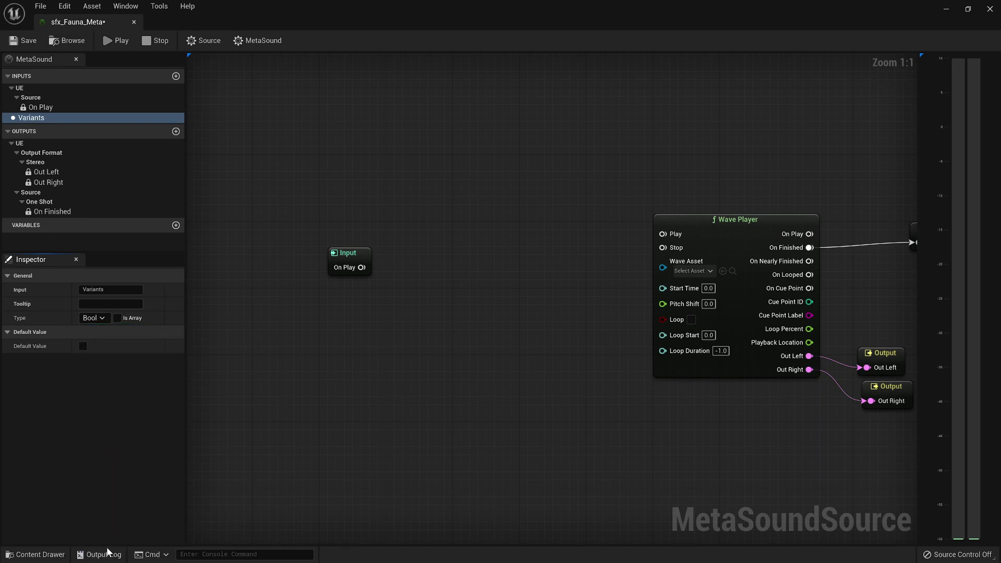
left_click(139, 318)
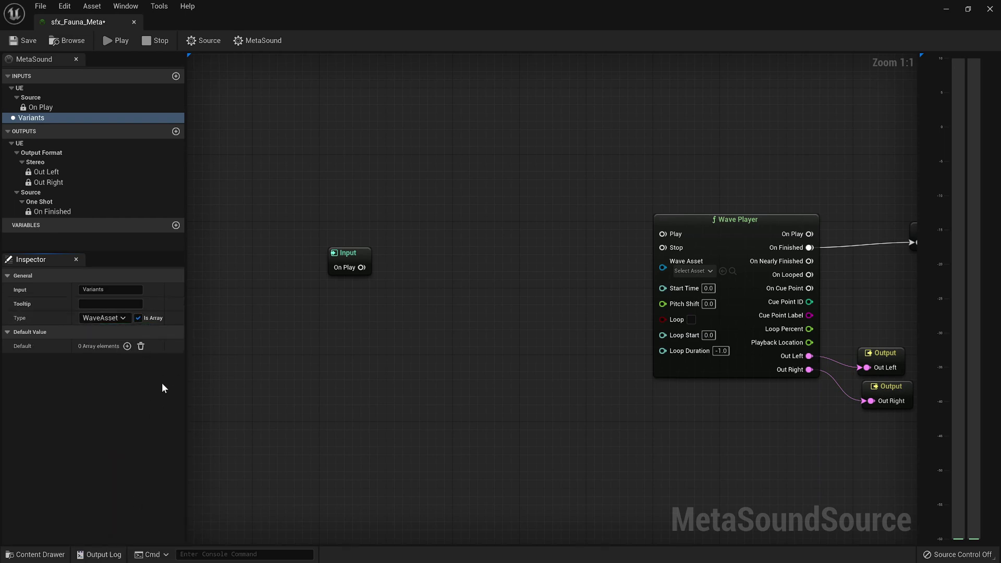
left_click(25, 41)
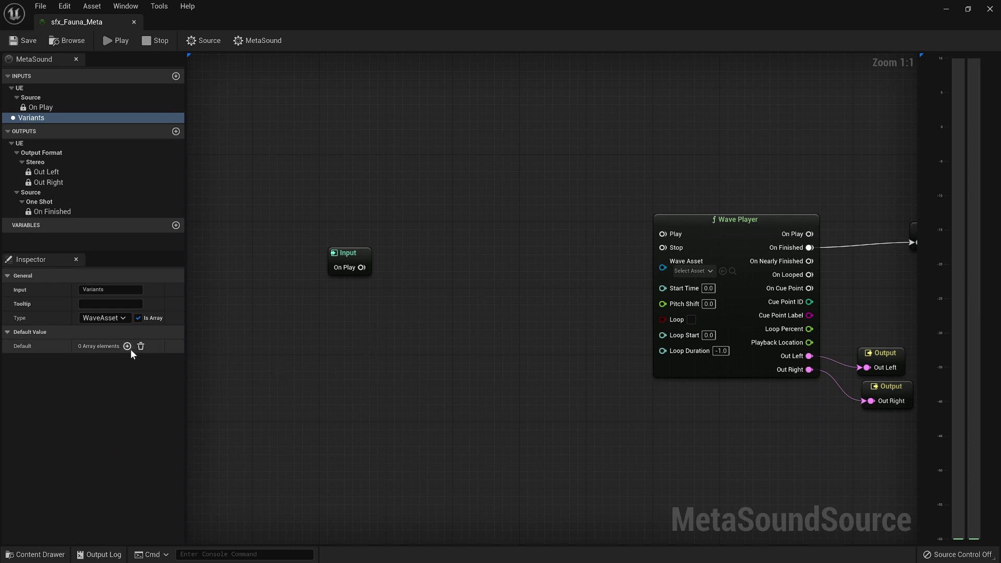
Restore the MetaSound window beside the content browser, widen the browser and open the SoundWaves/Sparrow folder
double_click(311, 9)
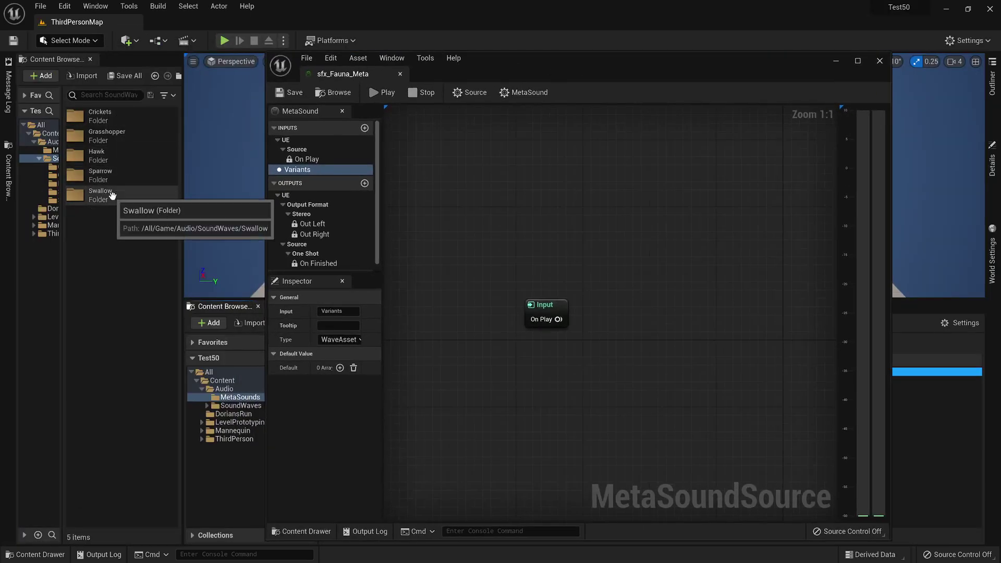
double_click(96, 115)
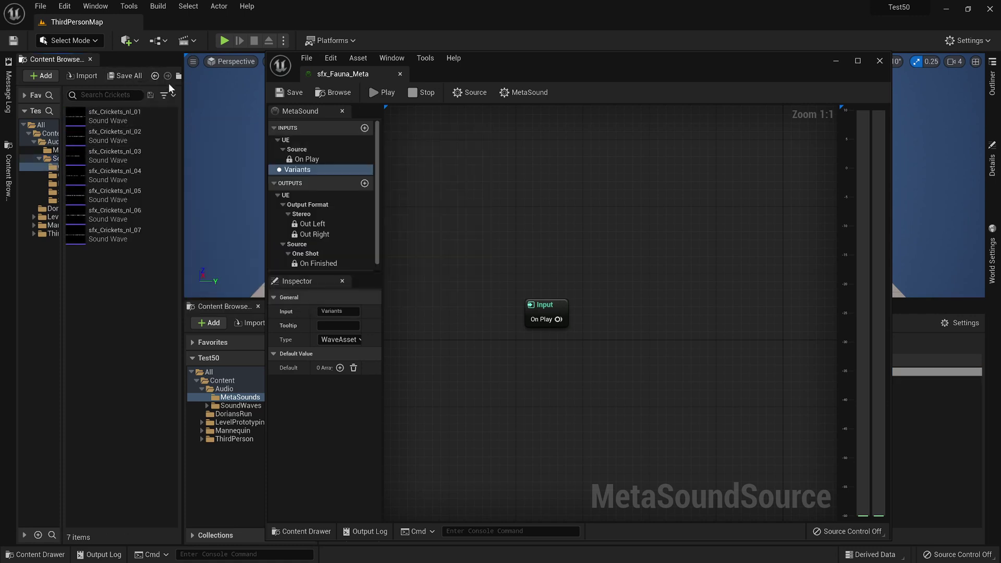
left_click_drag(184, 118, 253, 115)
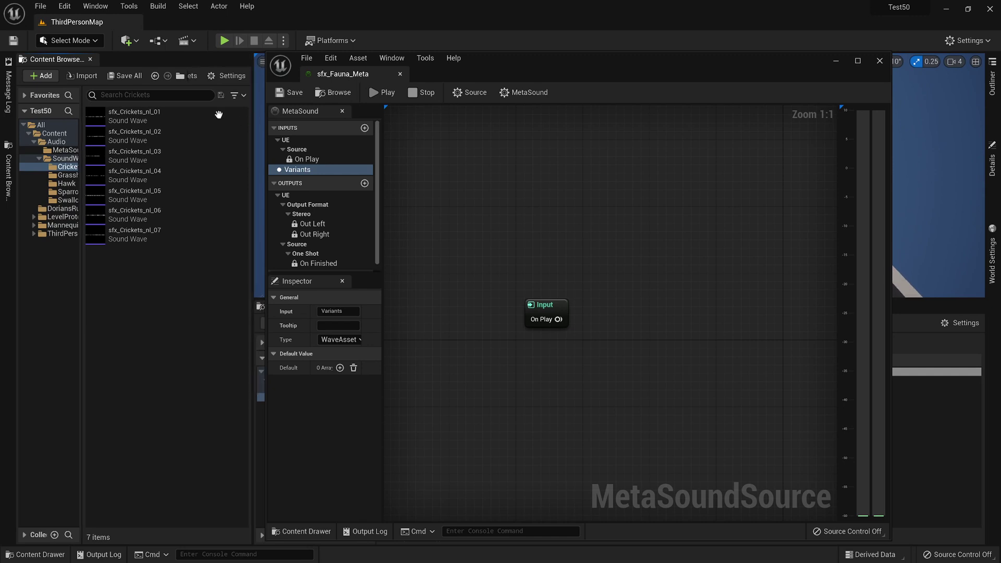
left_click(70, 183)
left_click(70, 193)
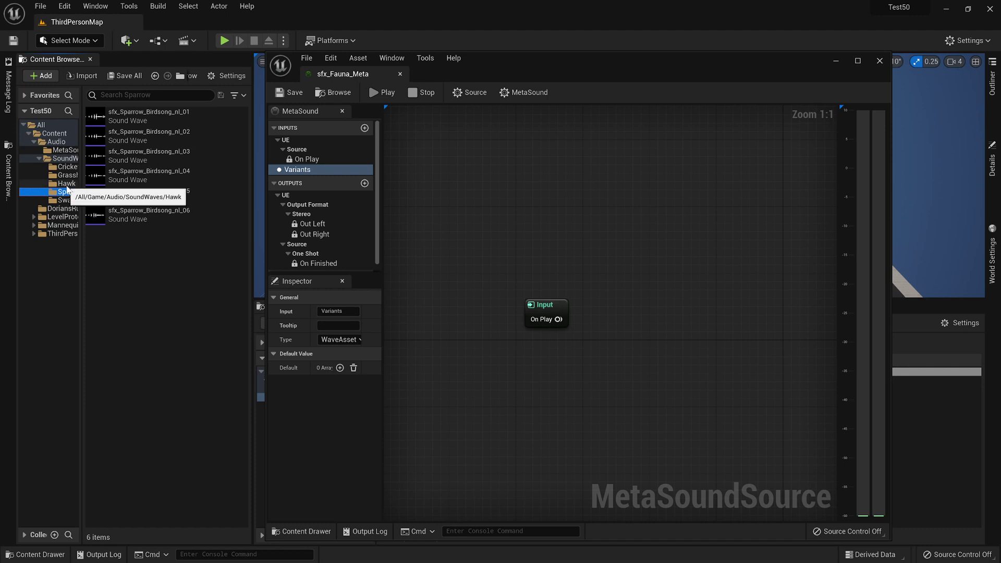
Fill the Variants default array with sfx_Sparrow_Birdsong_nl_01 through nl_06, save the MetaSound and maximize its editor
left_click(148, 113)
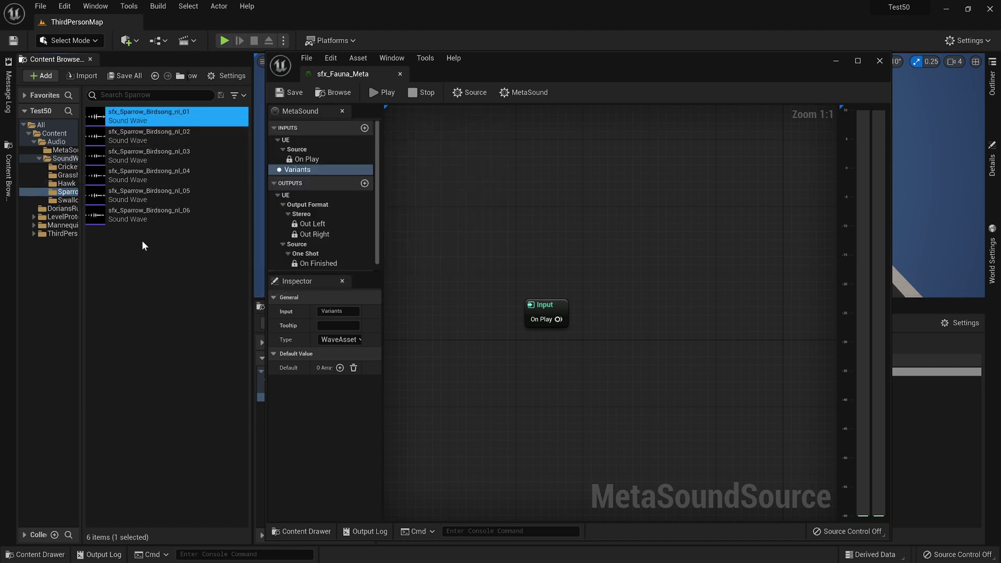
left_click(131, 215, "shift")
left_click_drag(142, 188, 342, 368)
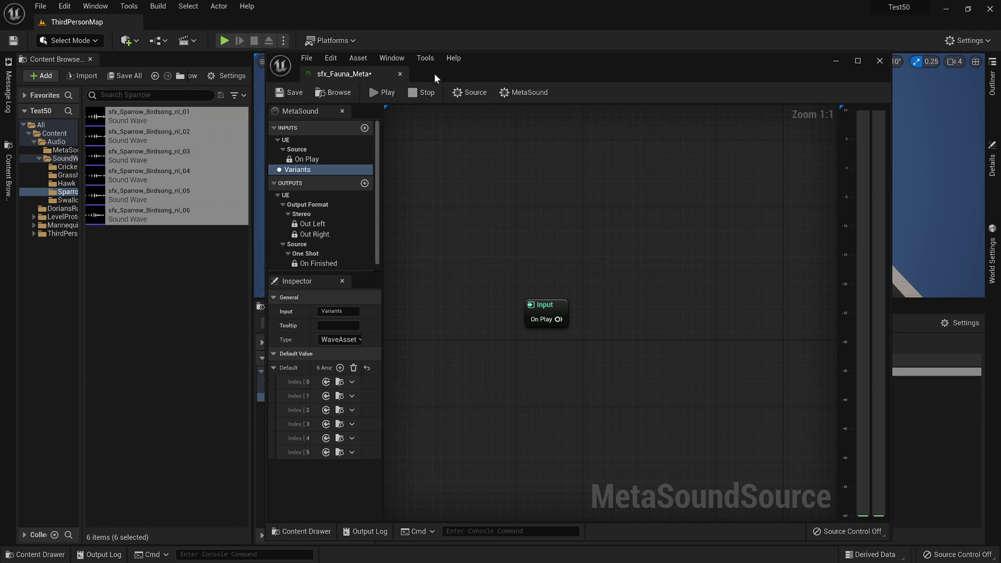
left_click(291, 92)
double_click(592, 71)
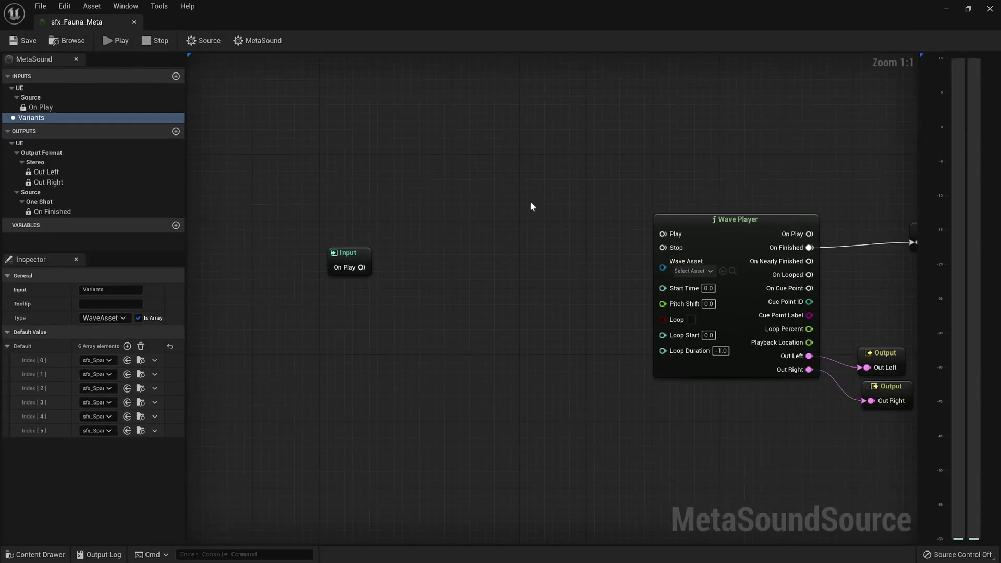
Move the On Play node farther from the Wave Player and place a Variants input node below it
left_click_drag(376, 224, 335, 206)
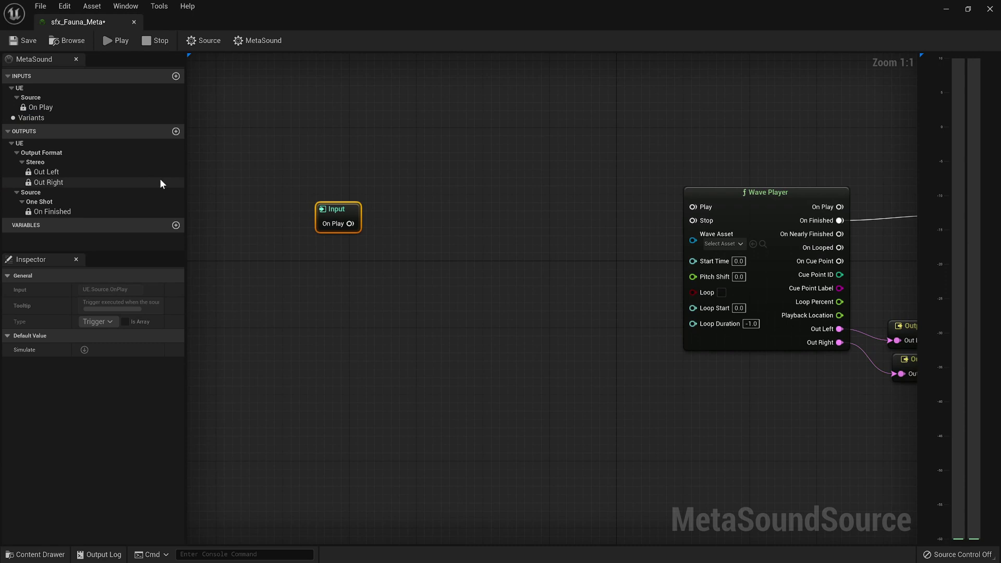
right_click(352, 271)
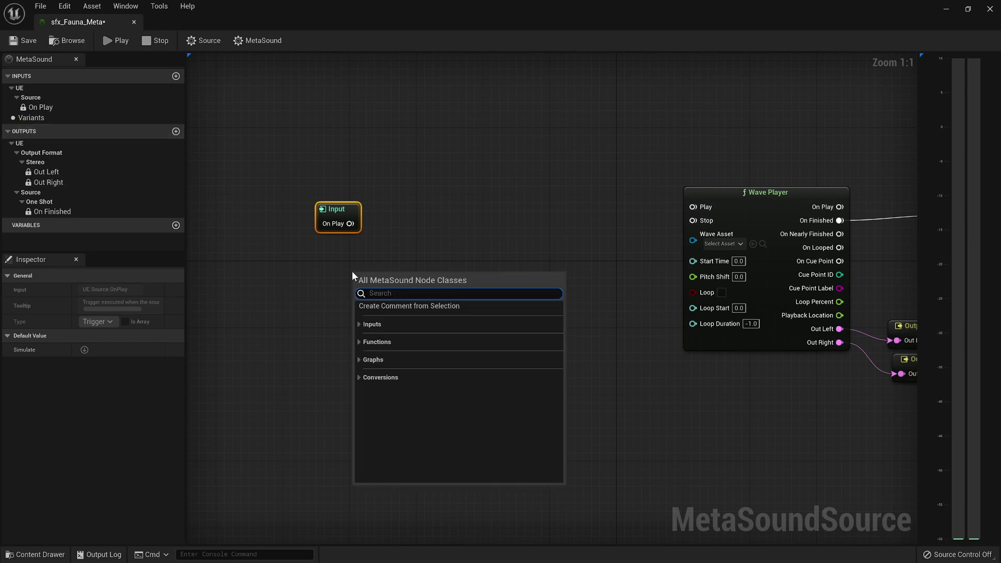
type("get")
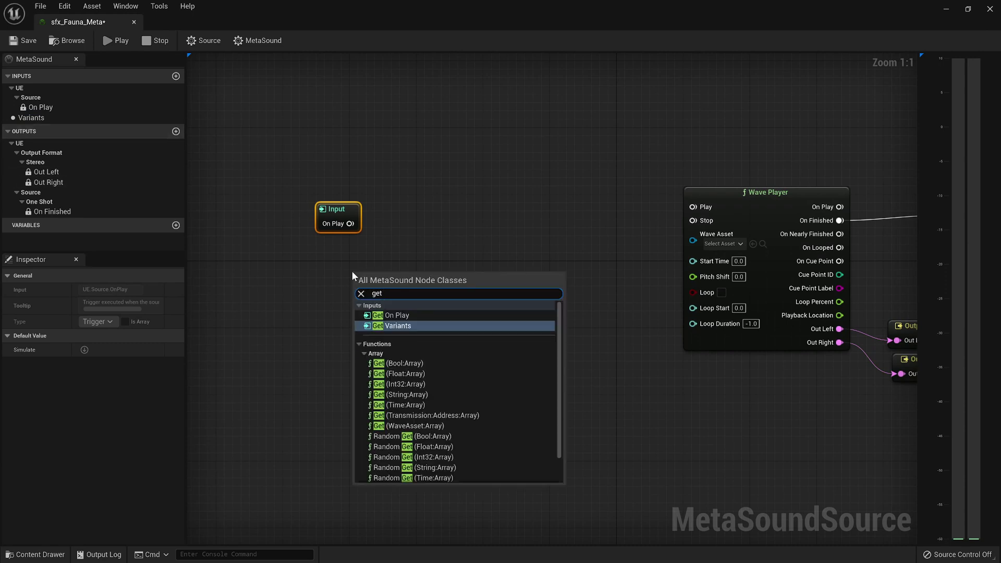
type(" var")
key("Return")
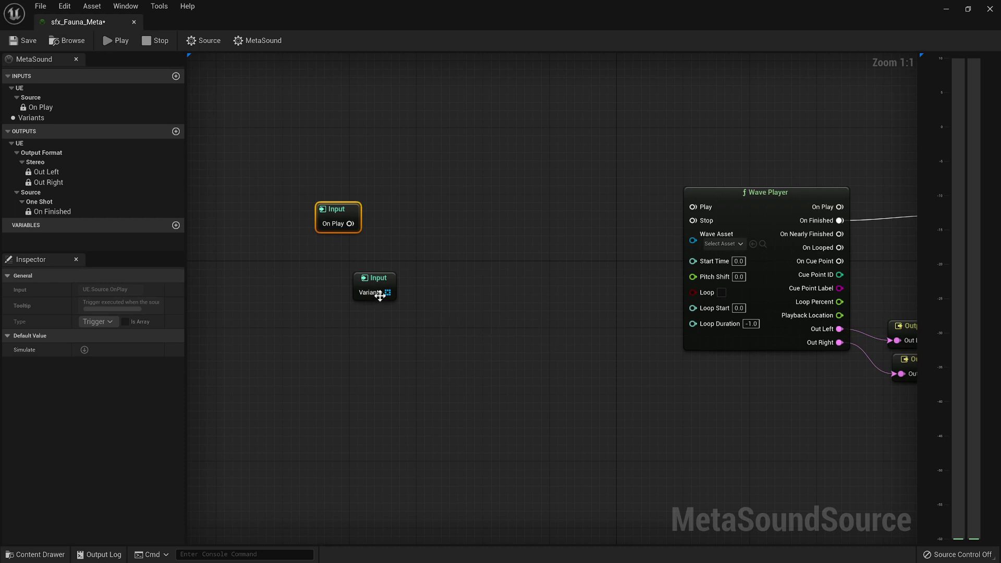
Feed Variants into a new Random Get (WaveAsset:Array) node, connect On Play to its Next and position the nodes close together
left_click_drag(388, 293, 463, 295)
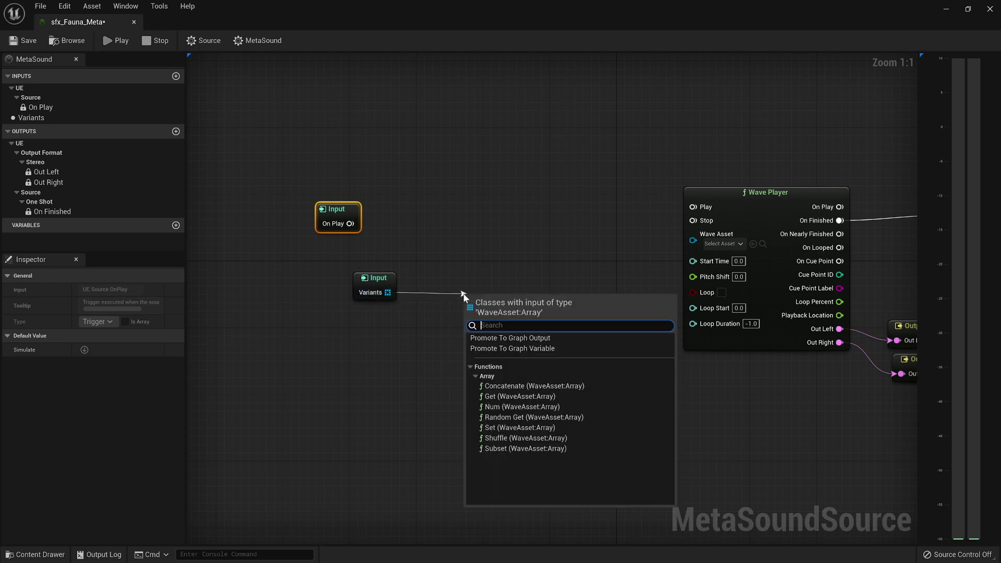
type("rand")
key("Return")
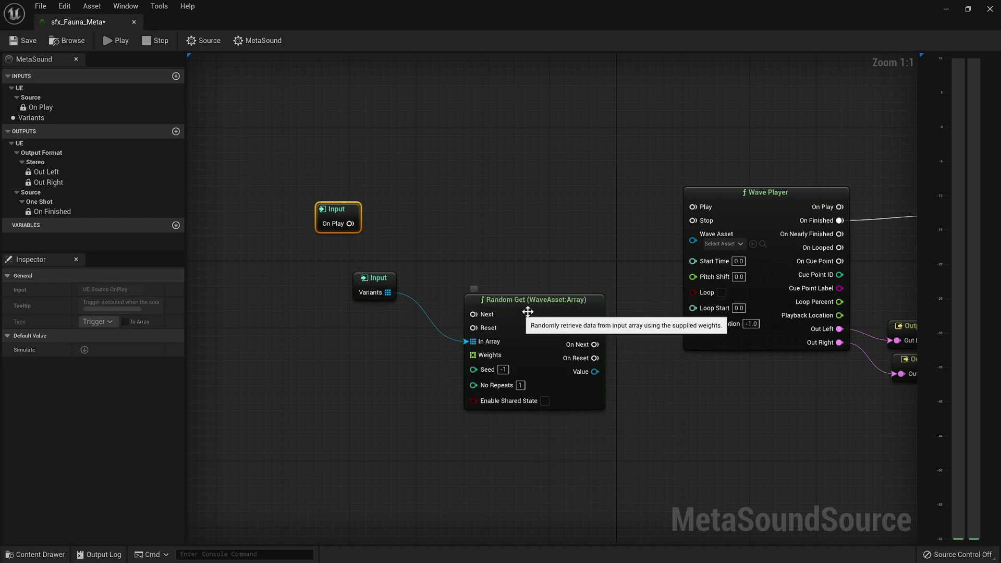
left_click_drag(527, 312, 472, 246)
left_click_drag(349, 223, 425, 248)
left_click_drag(333, 210, 366, 234)
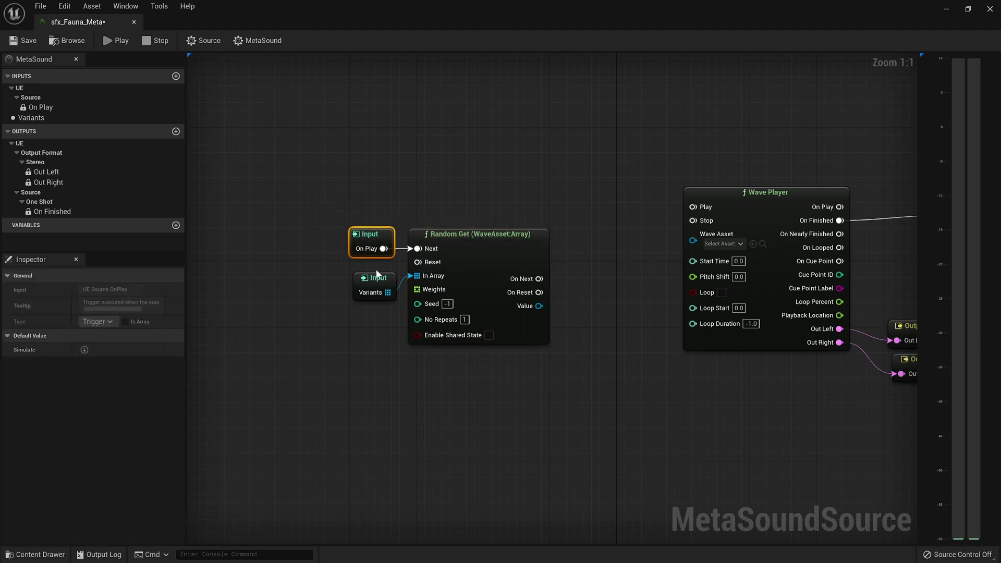
Tuck the Variants input directly beneath On Play and move both inputs with the Random Get node farther away from the Wave Player
left_click_drag(378, 275, 373, 264)
left_click_drag(305, 176, 475, 319)
left_click_drag(474, 319, 358, 311)
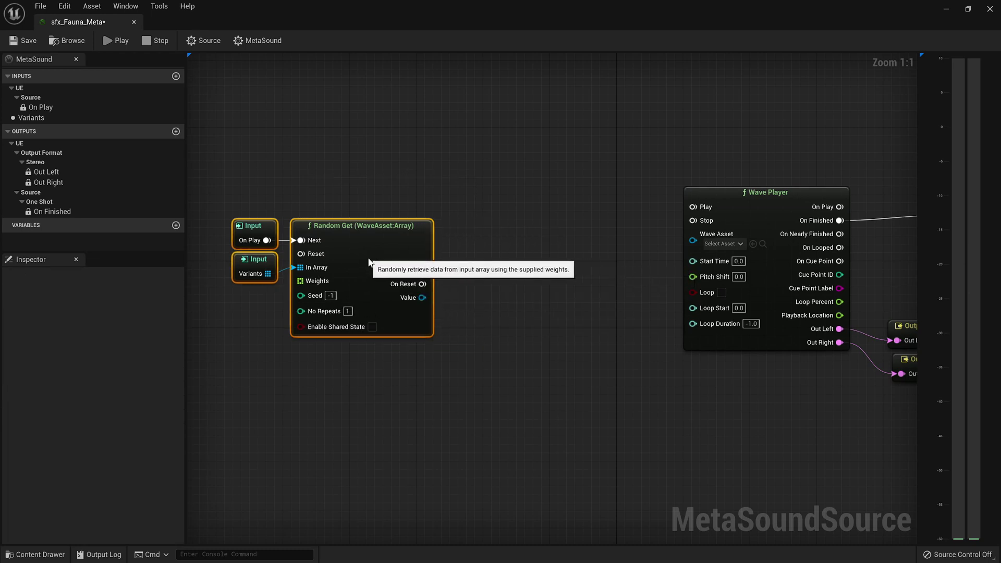
left_click(417, 374)
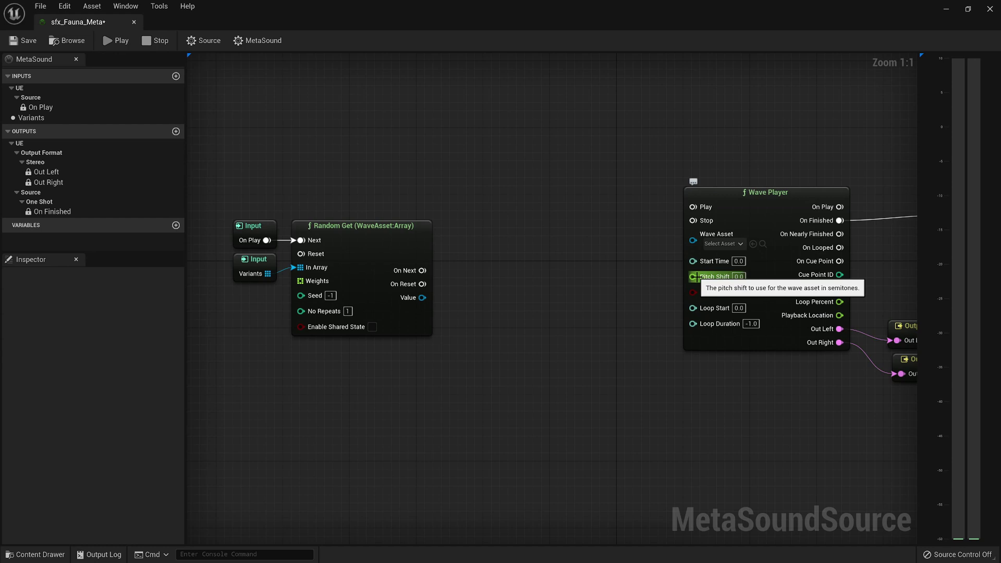
Feed the Wave Player's Pitch Shift from a new Random (Float) node and place it below and beside the Random Get node
left_click_drag(694, 277, 594, 364)
left_click(576, 368)
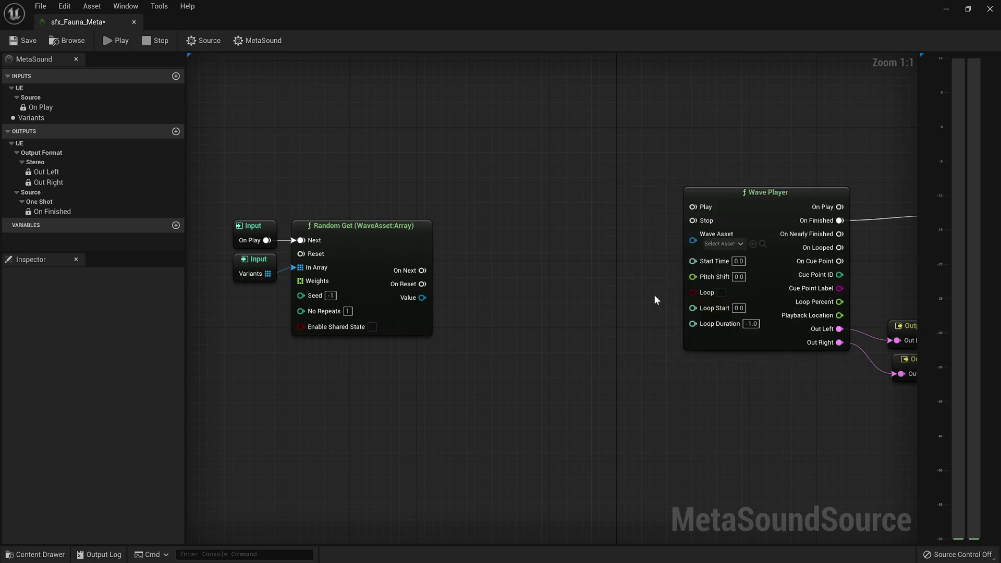
left_click_drag(695, 276, 596, 369)
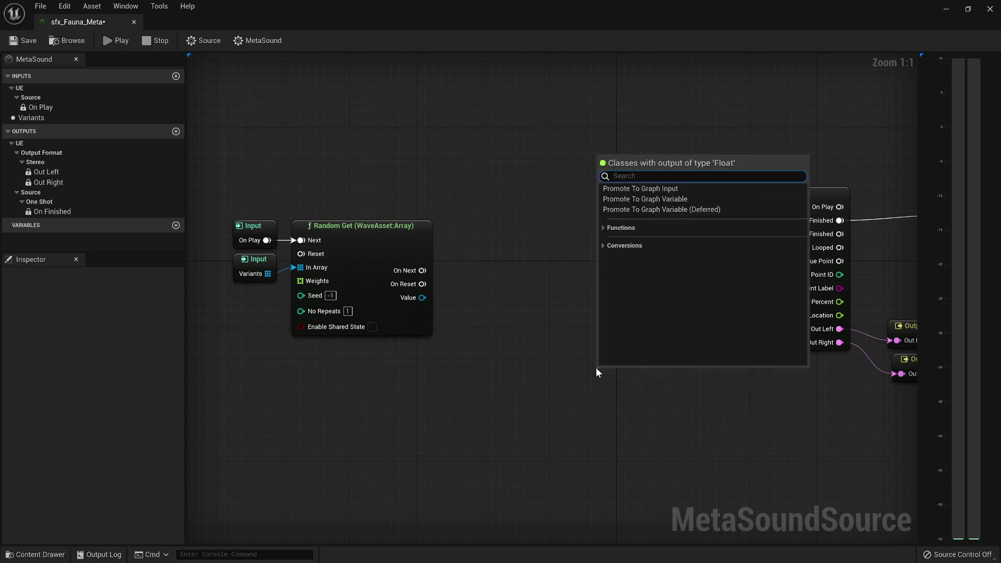
type("random")
key("Return")
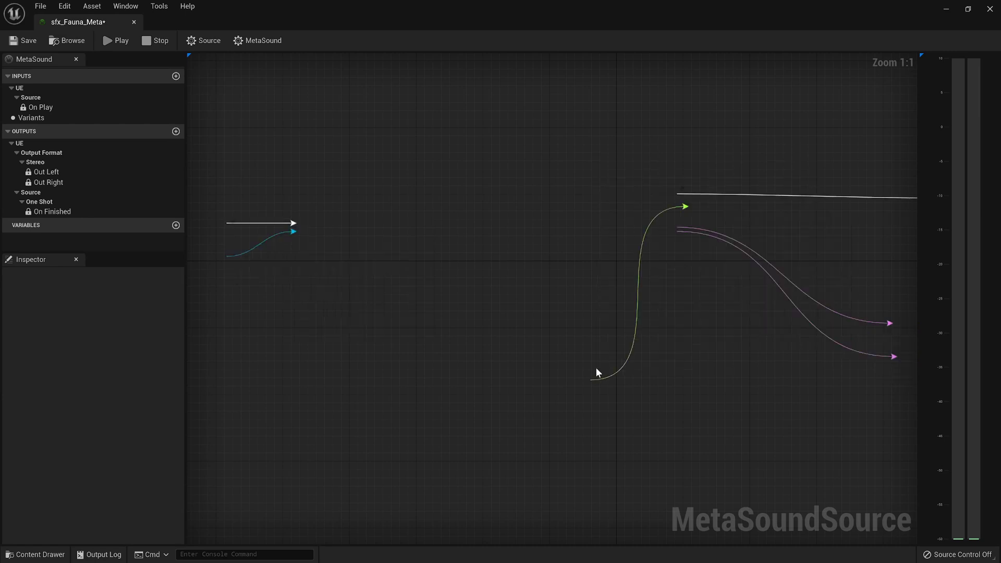
left_click_drag(659, 381, 582, 294)
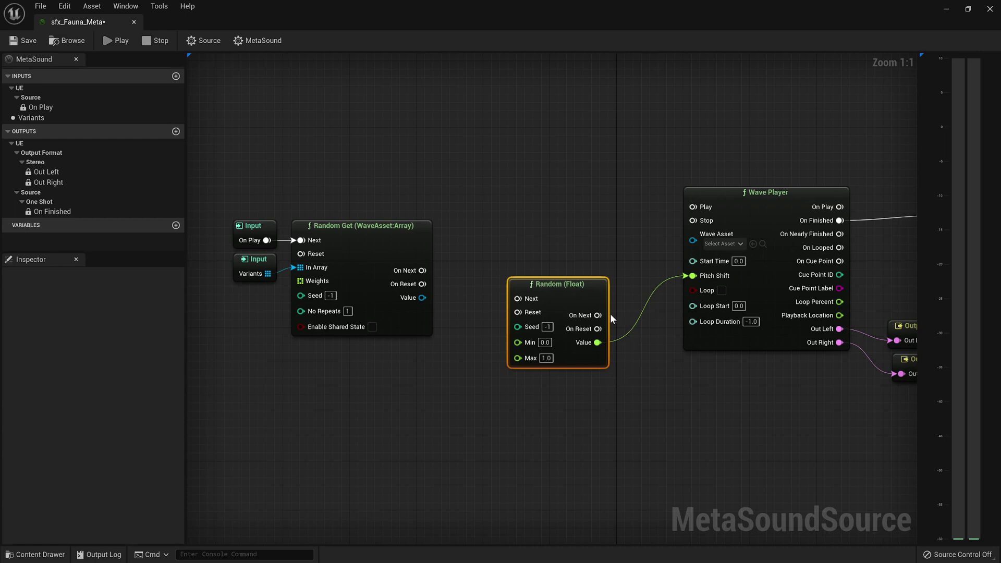
left_click_drag(591, 297, 525, 364)
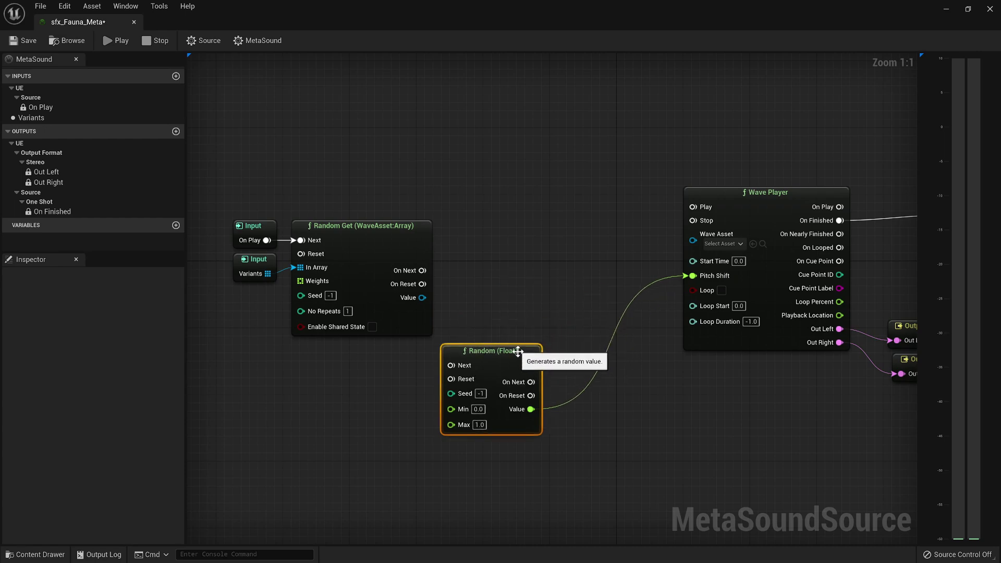
Insert a Frequency Multiplier to Semitone node between Random (Float)'s Value and Pitch Shift, and stack it under the Random (Float) node near the Wave Player
left_click_drag(531, 410, 590, 413)
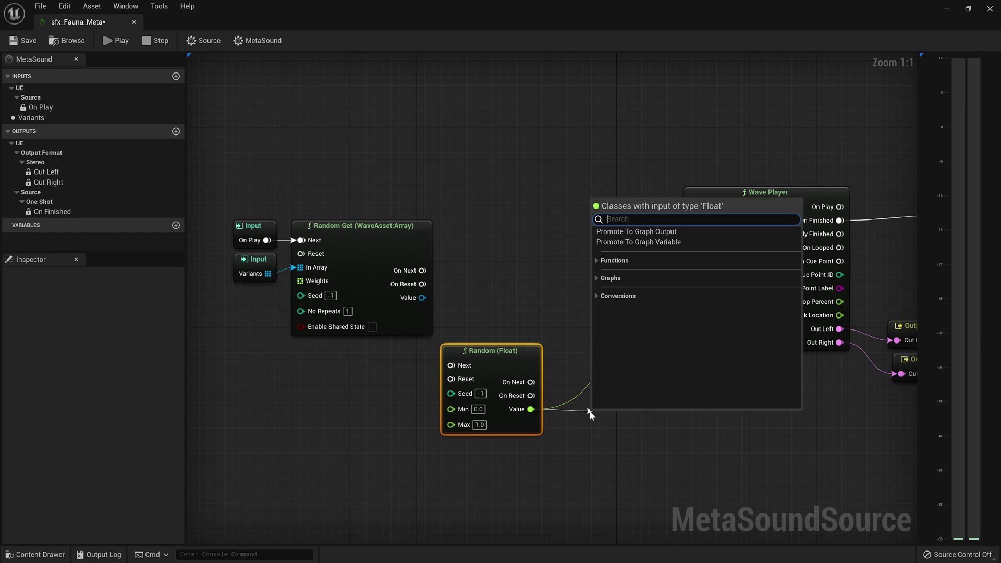
type("semi")
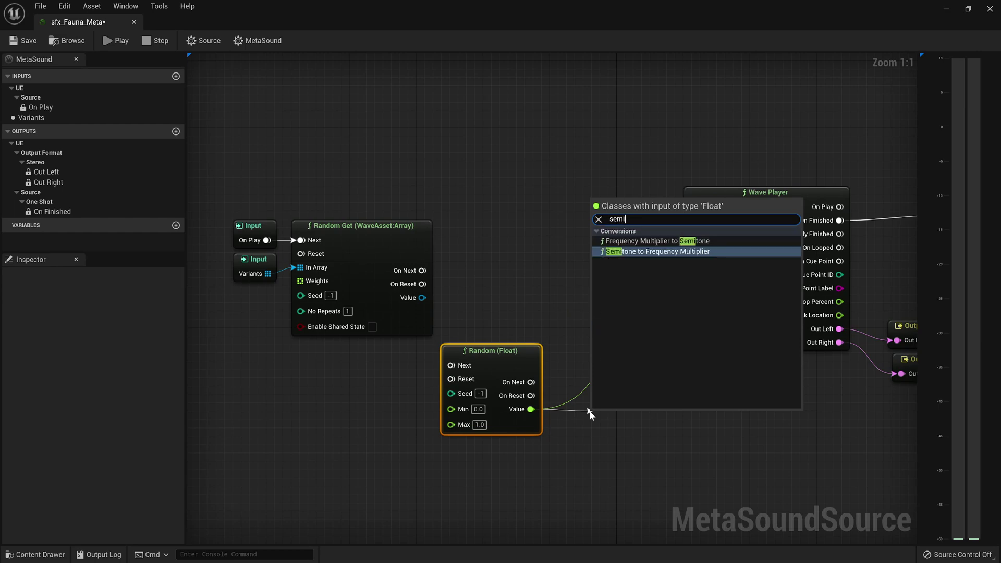
key("Up")
key("Return")
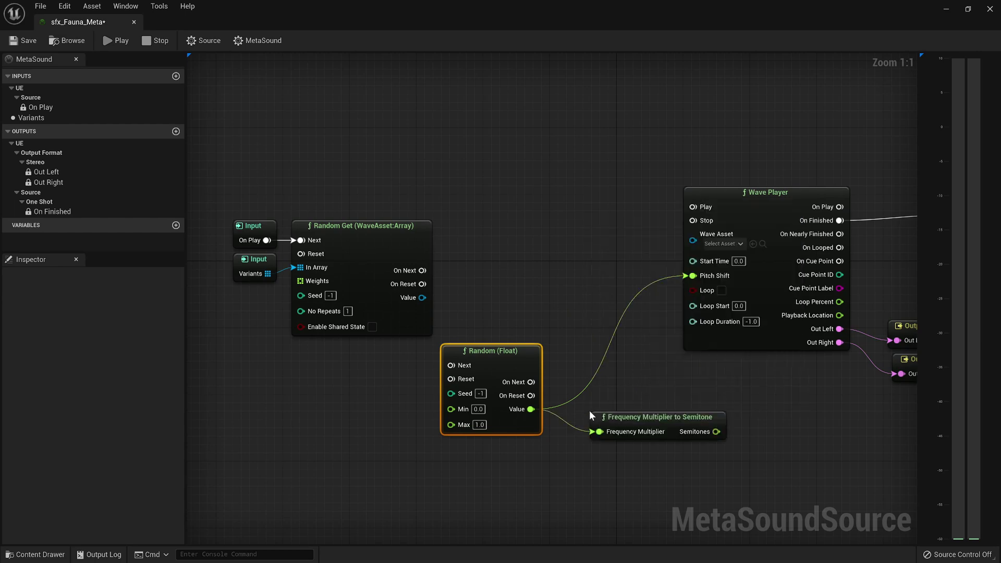
left_click_drag(716, 432, 692, 276)
left_click_drag(667, 420, 635, 387)
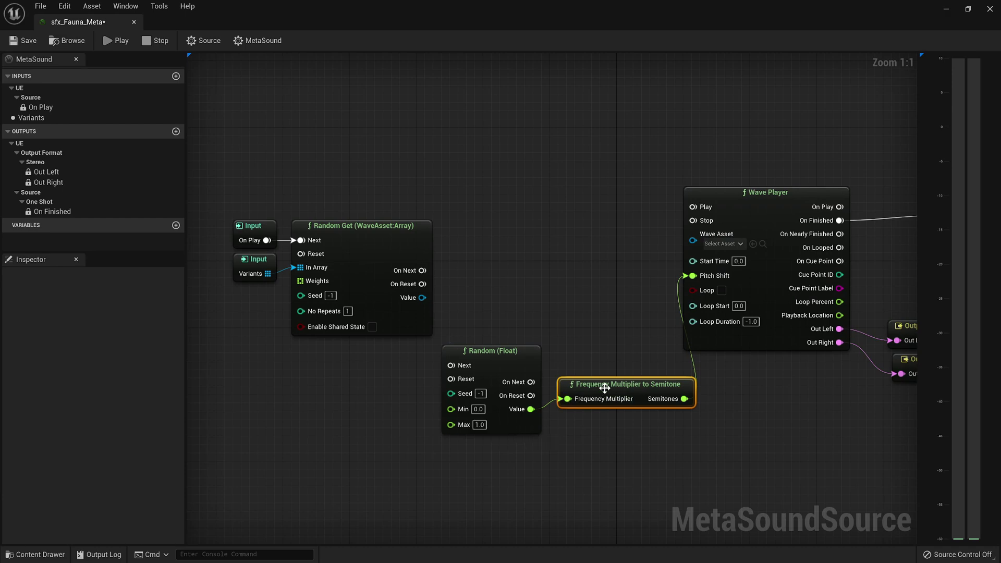
left_click_drag(604, 386, 498, 446)
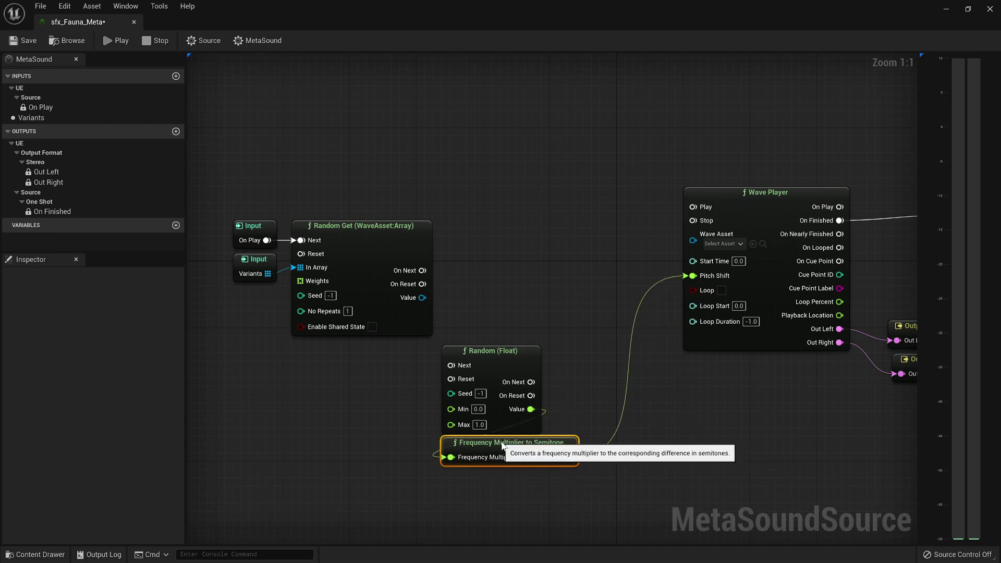
left_click_drag(411, 388, 542, 471)
left_click_drag(514, 361, 586, 301)
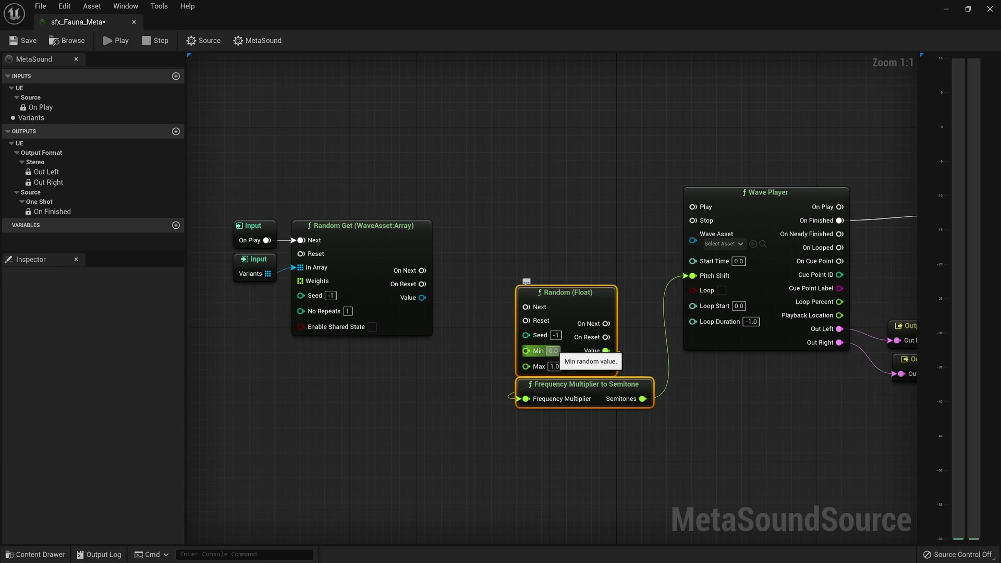
Set the Random (Float) node's Min to 0.9 and Max to 1.15
left_click(553, 351)
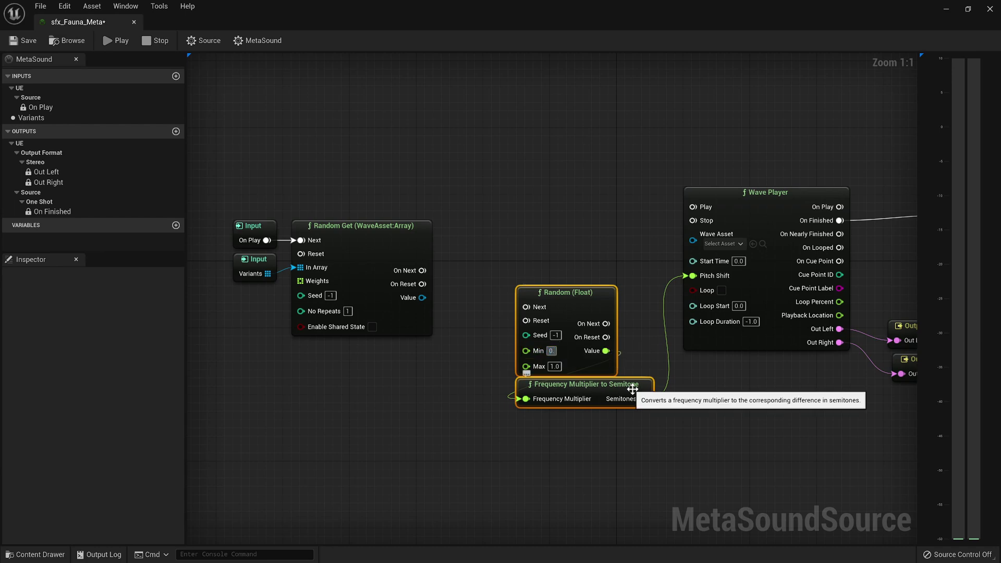
type("0.9")
key("Tab")
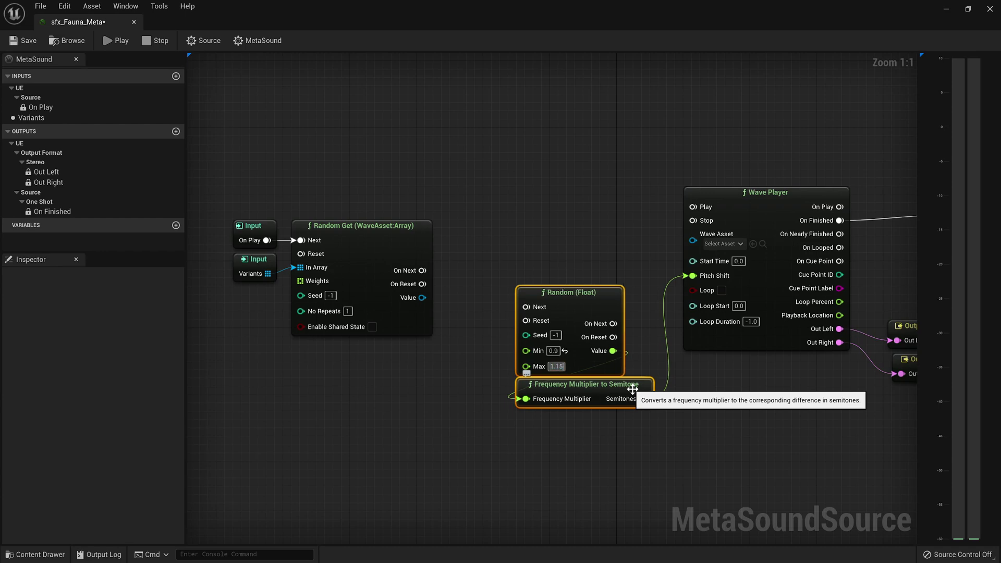
key("Return")
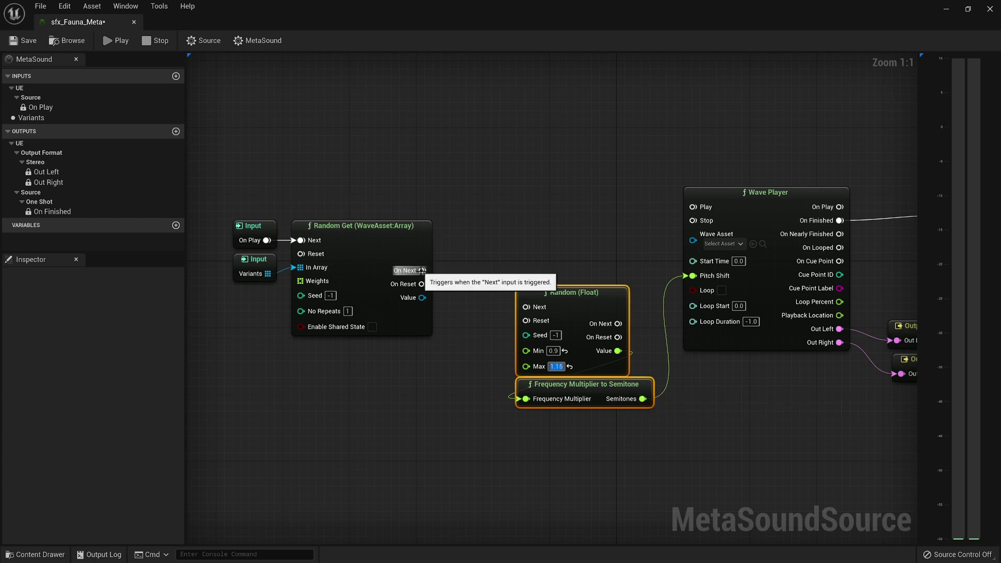
Chain the triggers from Random Get through Random (Float) to the Wave Player's Play, and connect Random Get's Value to Wave Asset
left_click_drag(422, 270, 526, 307)
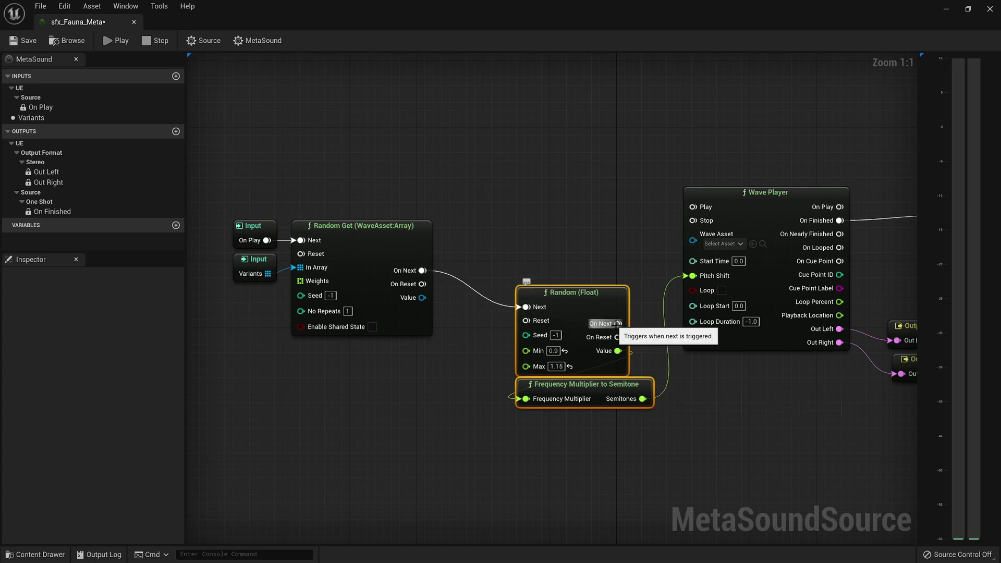
left_click_drag(616, 323, 693, 207)
left_click_drag(554, 250, 584, 428)
left_click_drag(591, 384, 574, 327)
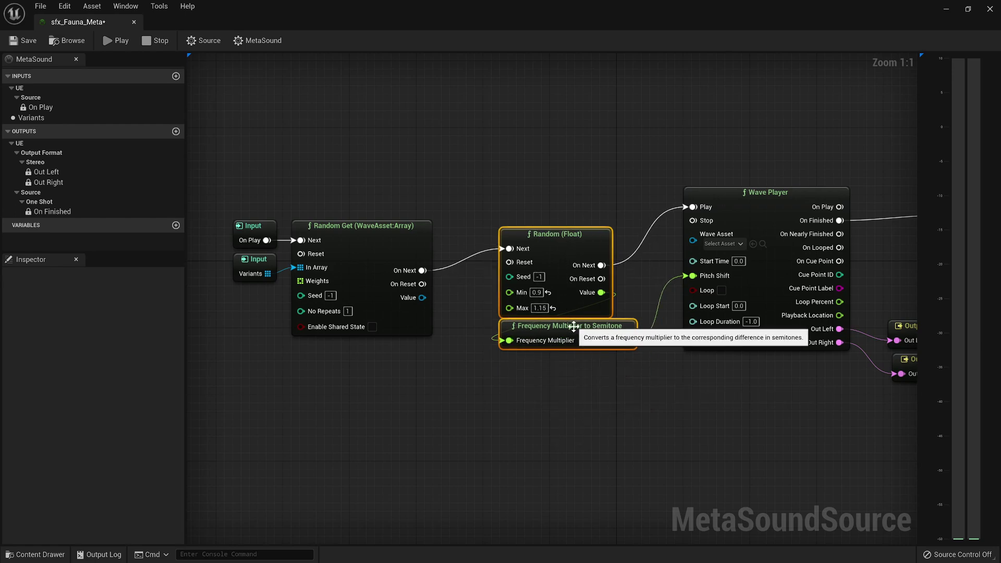
left_click_drag(423, 298, 693, 241)
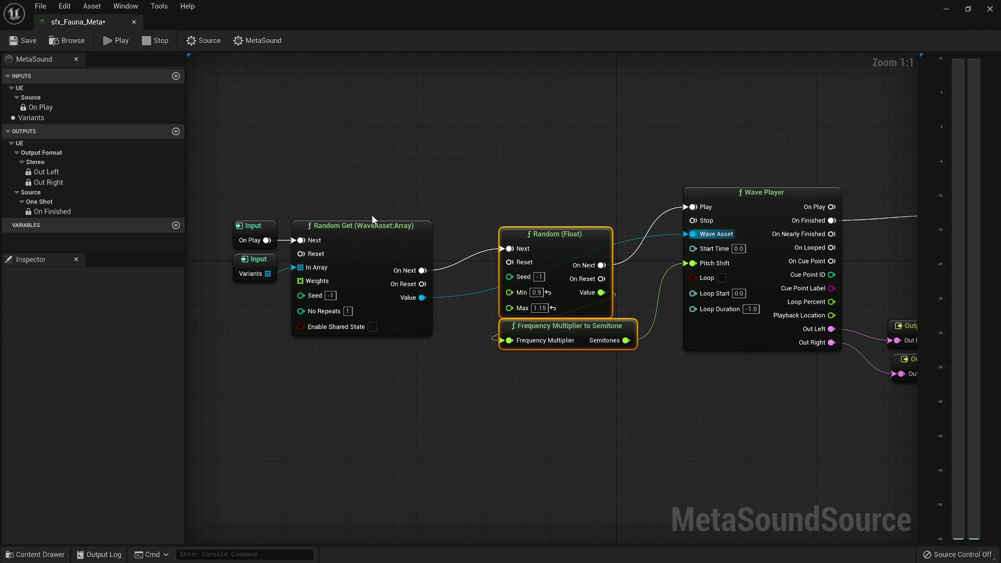
Arrange the On Play, Variants and Random Get nodes higher in the graph, with Random (Float) and the semitone converter lower beside them
left_click_drag(236, 198, 382, 184)
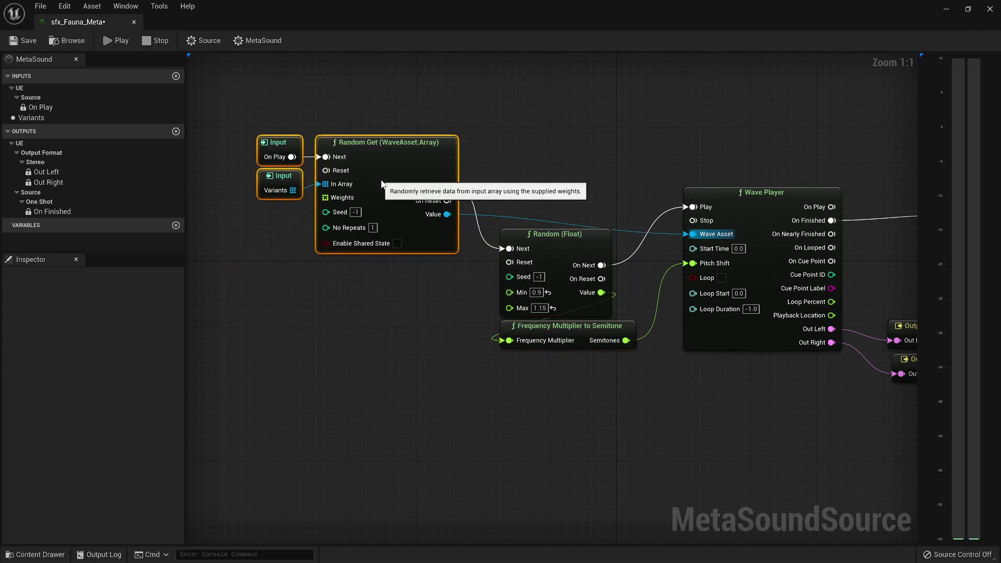
left_click_drag(544, 204, 595, 376)
left_click_drag(584, 329, 594, 355)
left_click_drag(258, 114, 371, 264)
left_click_drag(380, 188, 388, 205)
left_click(535, 155)
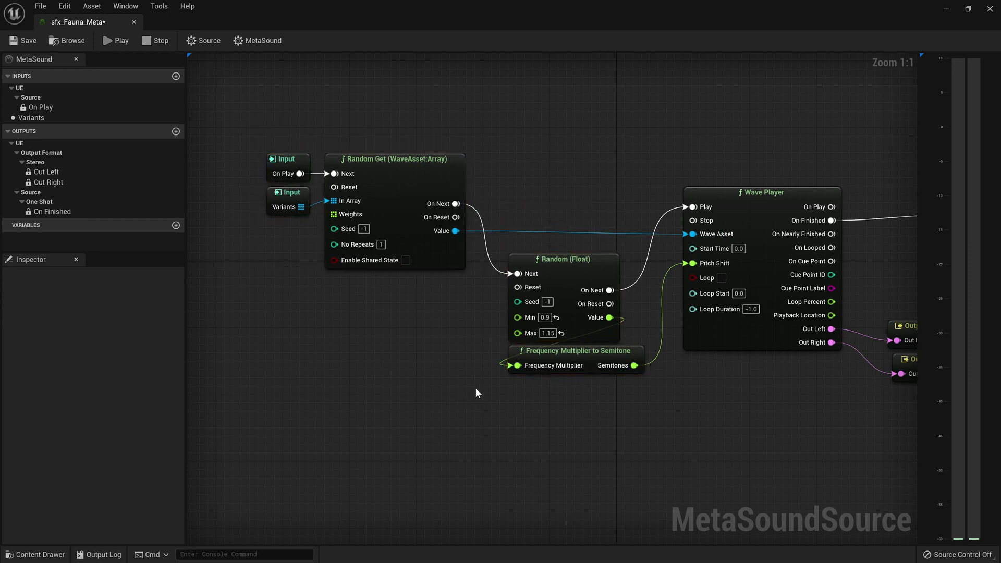
Save the MetaSound and play it several times to audition the random birdsong and pitch variations
left_click(24, 40)
left_click(112, 38)
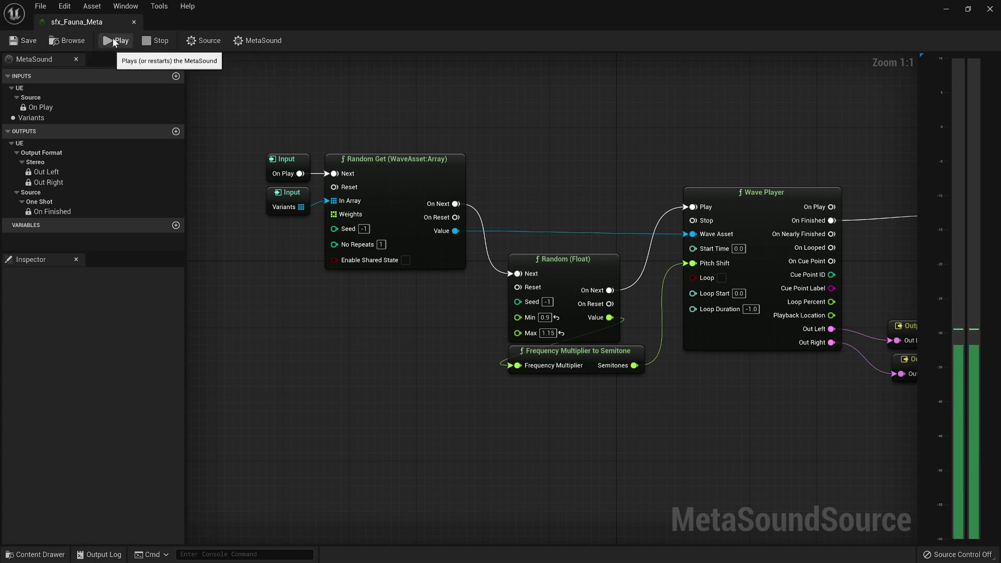
left_click(112, 37)
left_click(112, 37)
left_click(113, 37)
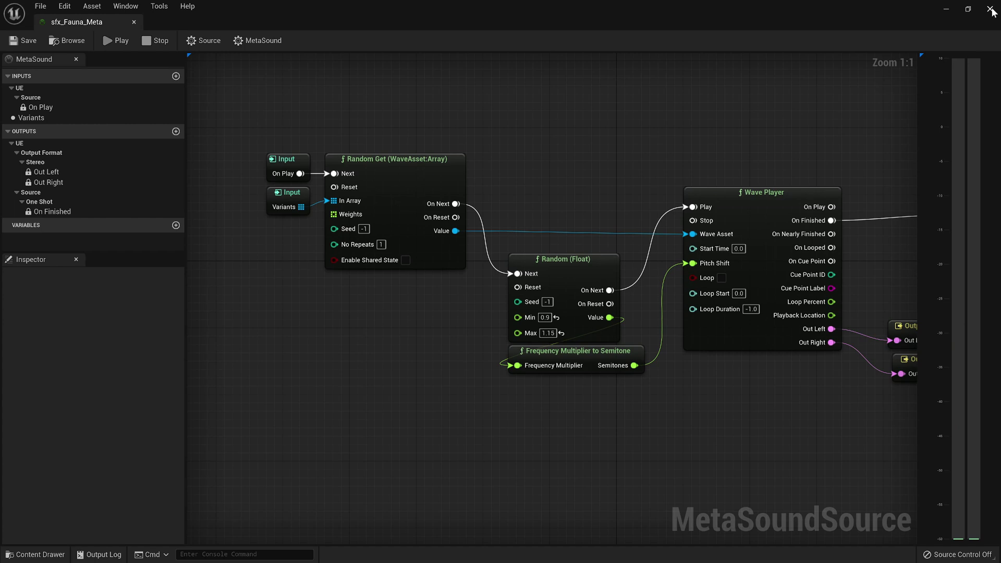
Promote the Random (Float) node's Min to a graph input named MinPitch and place its node clear of the Random (Float) node
right_click_drag(505, 254, 587, 246)
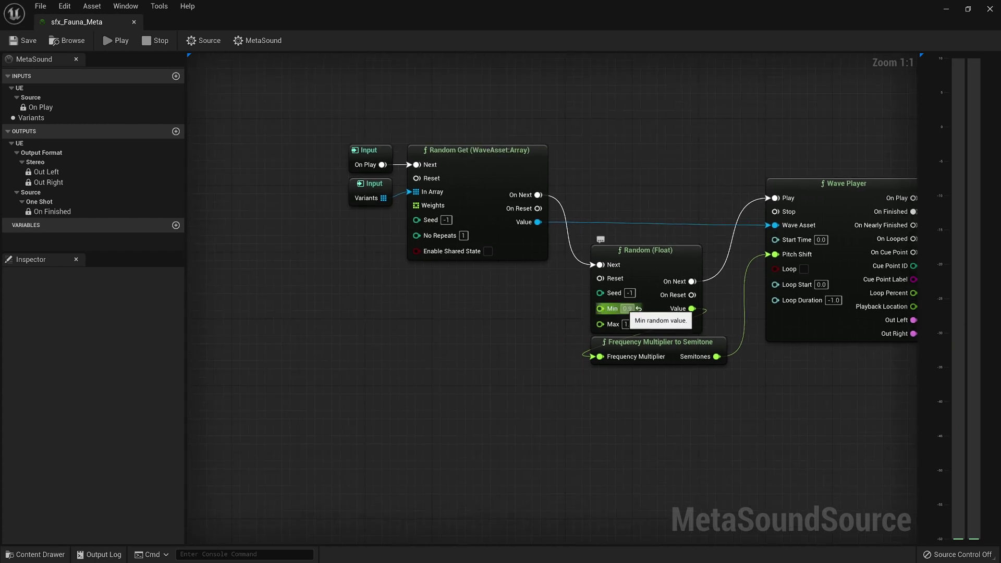
left_click_drag(600, 308, 554, 308)
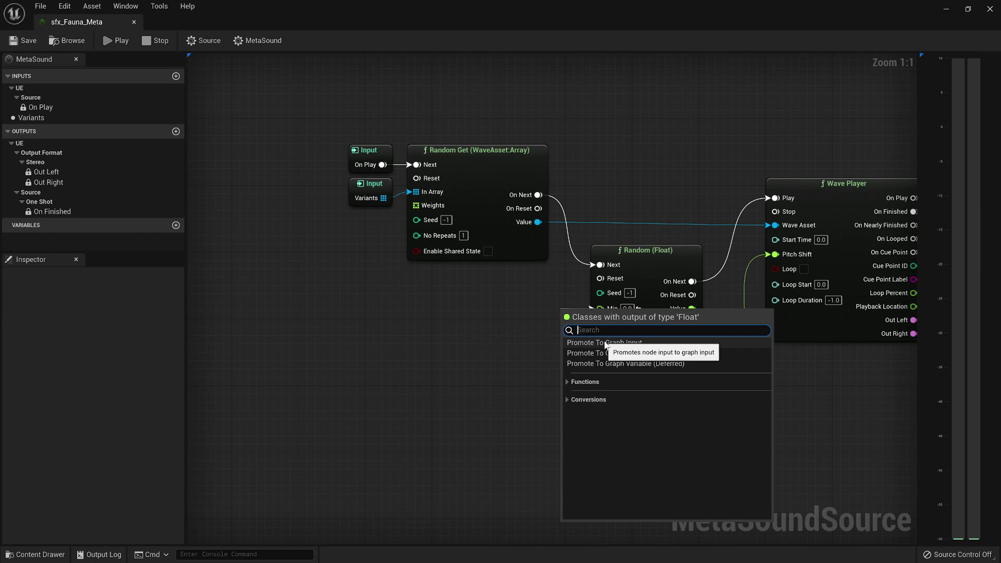
left_click(605, 343)
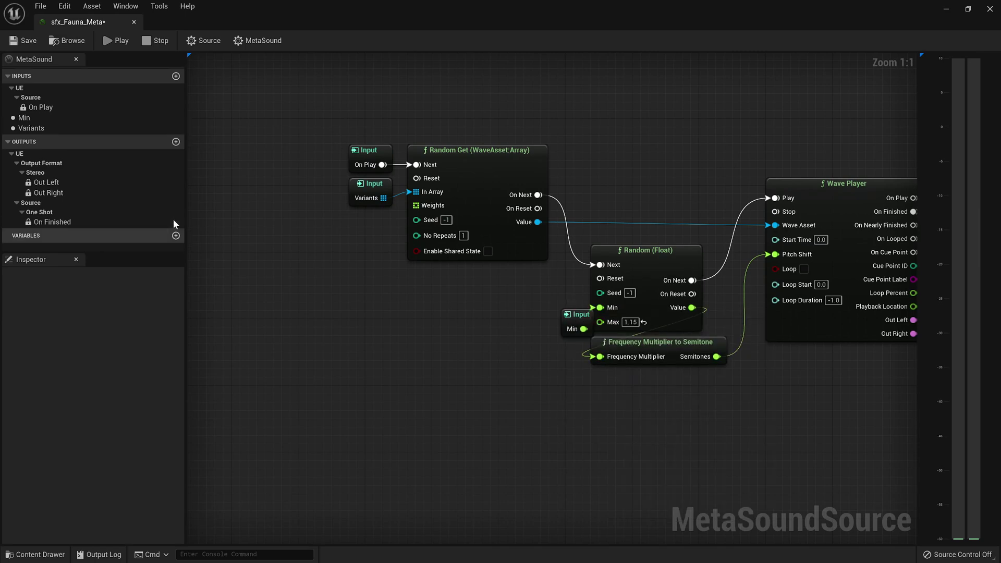
left_click(50, 118)
left_click(107, 291)
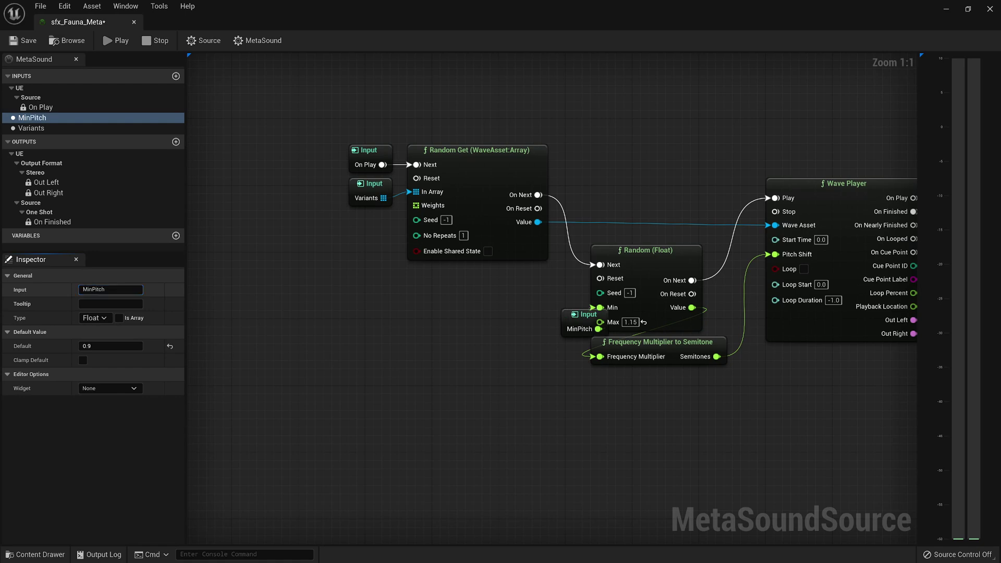
key("Return")
left_click_drag(576, 315, 530, 292)
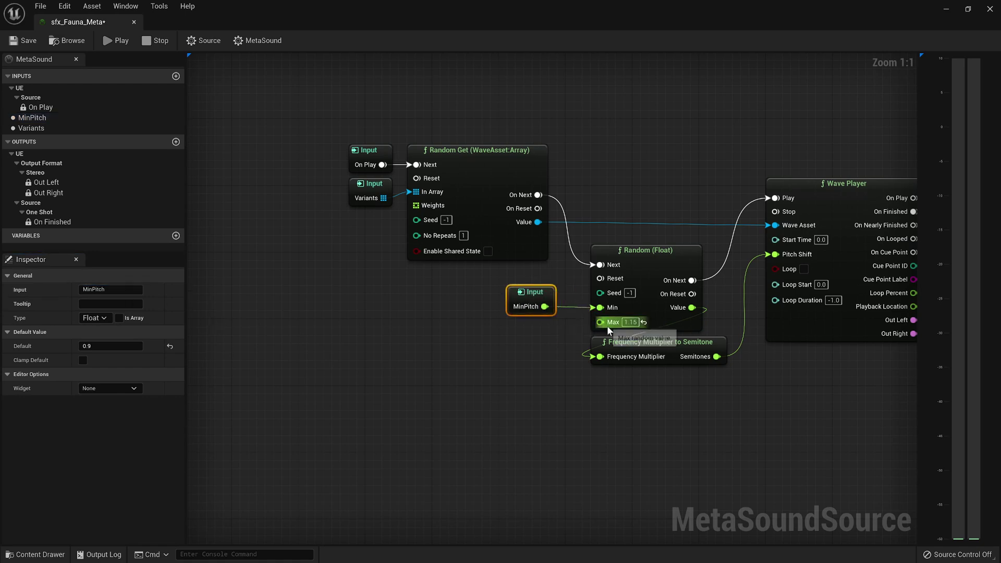
Promote the Random (Float) node's Max to a graph input named MaxPitch, position both pitch inputs beside the node, and save the MetaSound
left_click_drag(599, 322, 535, 330)
left_click(594, 372)
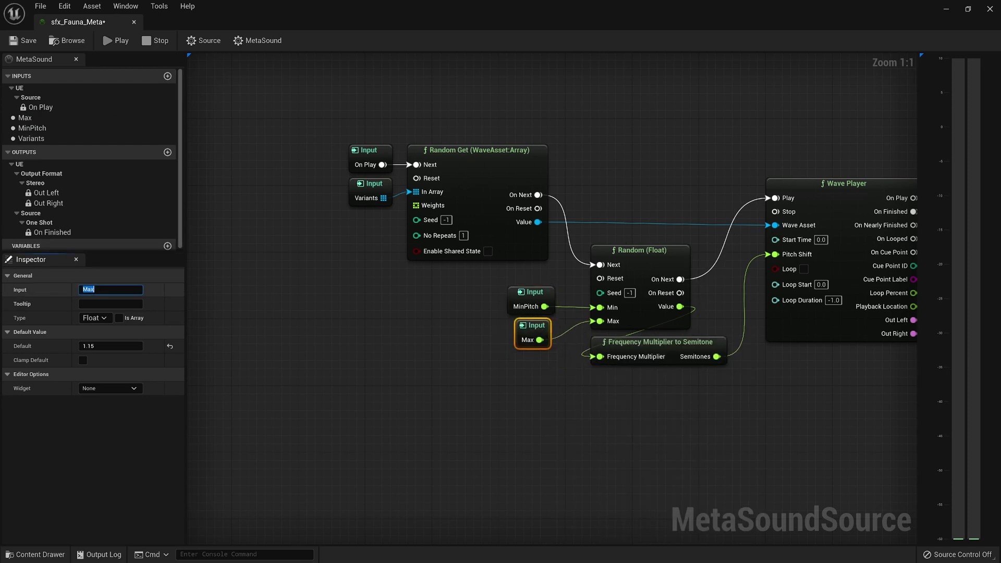
type("ch")
key("Return")
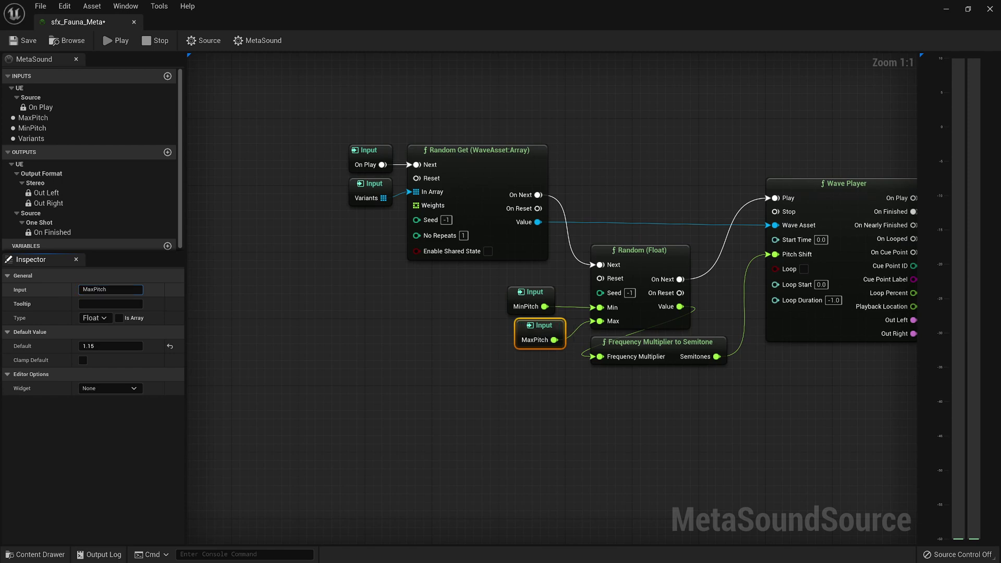
left_click_drag(492, 302, 534, 325)
left_click(431, 323)
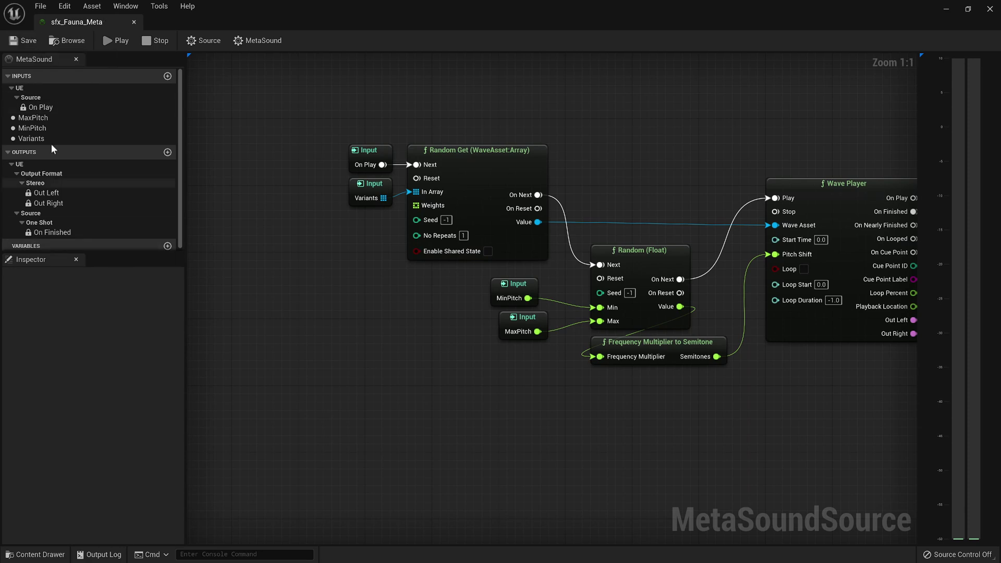
Check the default values of the MaxPitch and MinPitch inputs
left_click(49, 119)
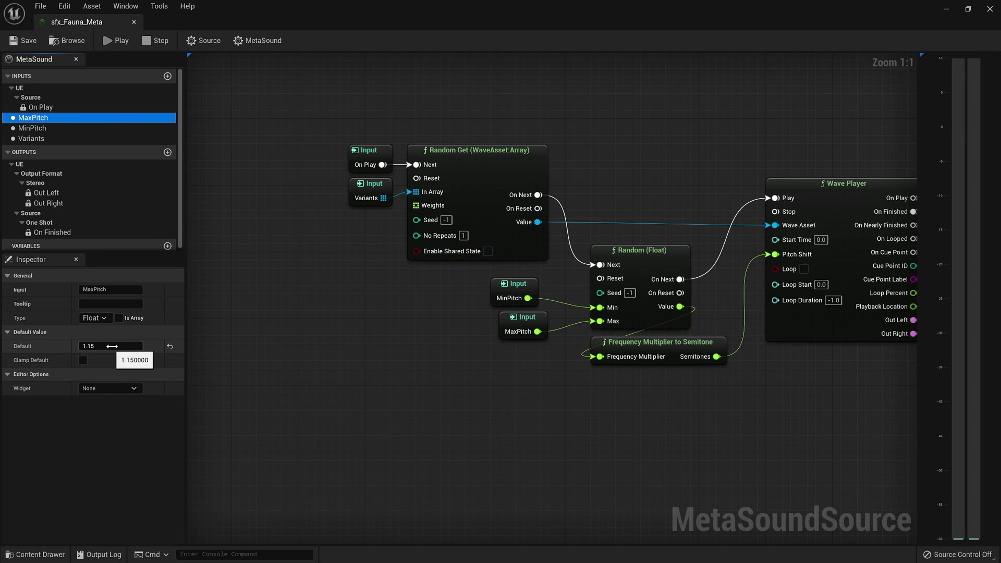
left_click(70, 129)
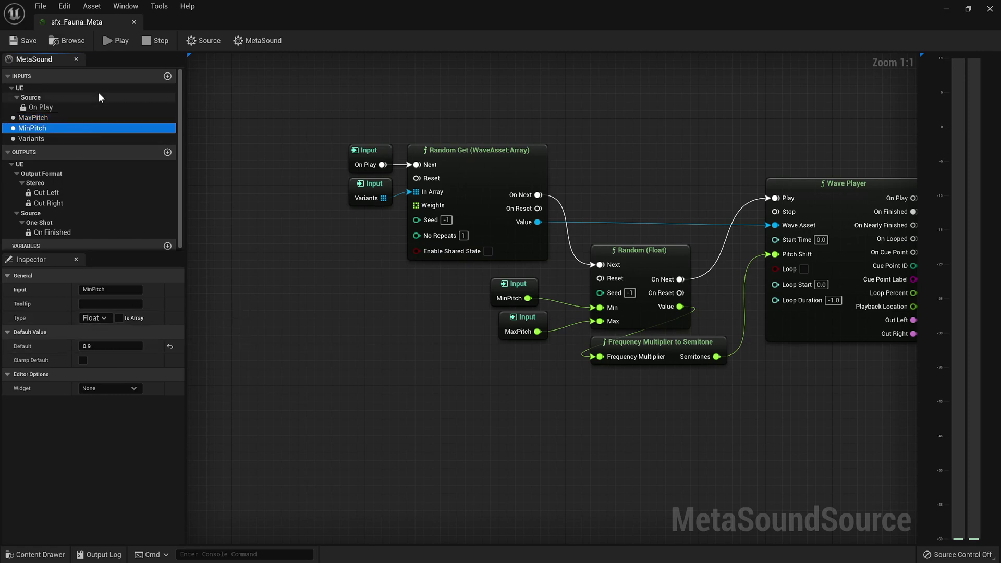
Close the MetaSound editor and open the Audio/SoundWaves folder in the narrow content browser beside the viewport
left_click(990, 9)
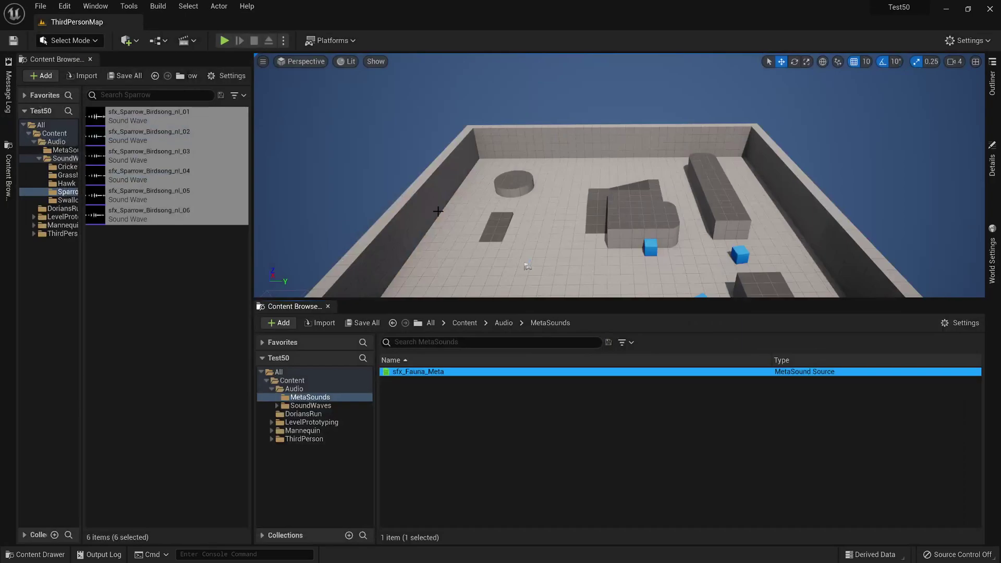
left_click(440, 371)
left_click(67, 159)
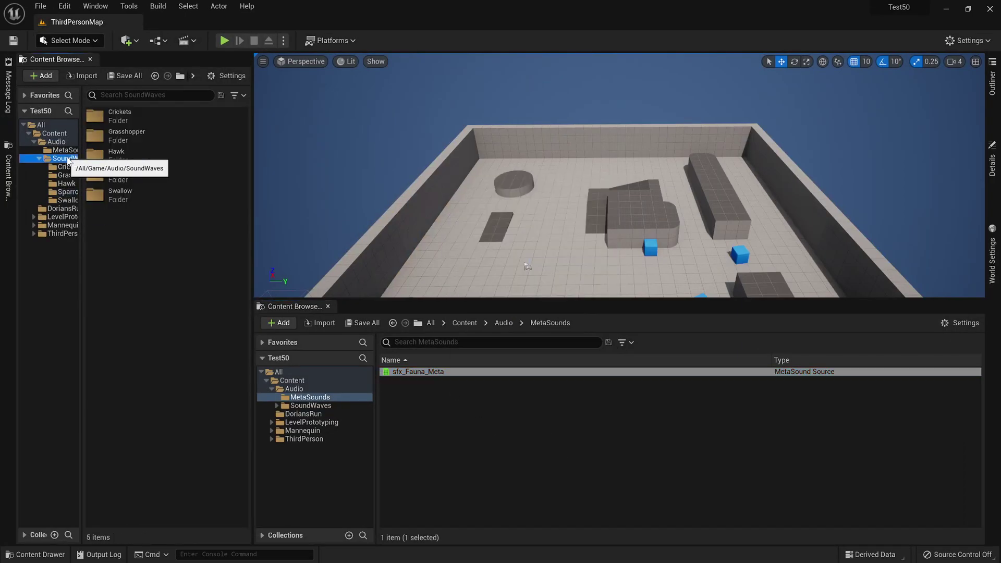
Create a MetaSound source preset from sfx_Fauna_Meta and name it sfx_Fauna_Meta_Cricket_Preset
right_click(441, 372)
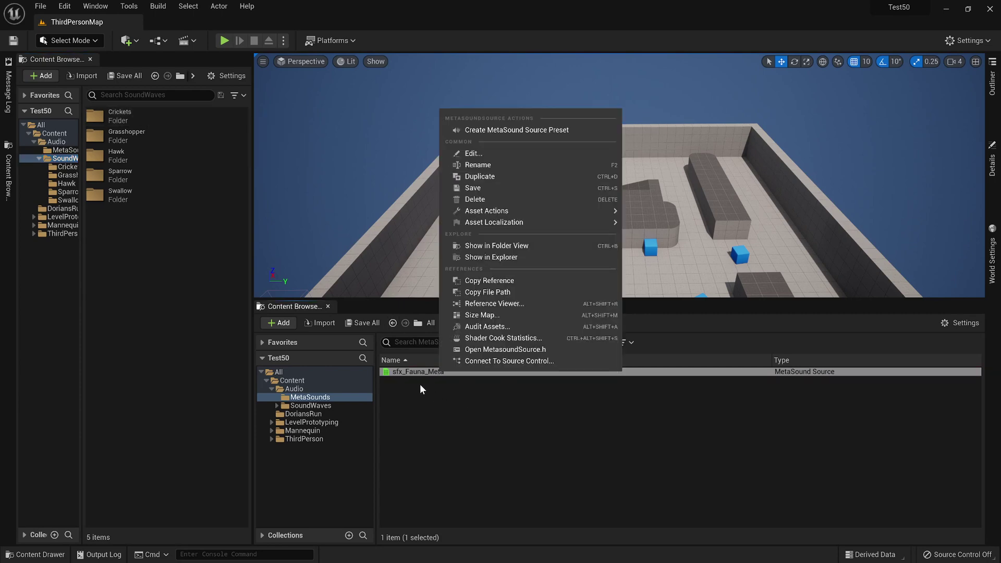
left_click(531, 132)
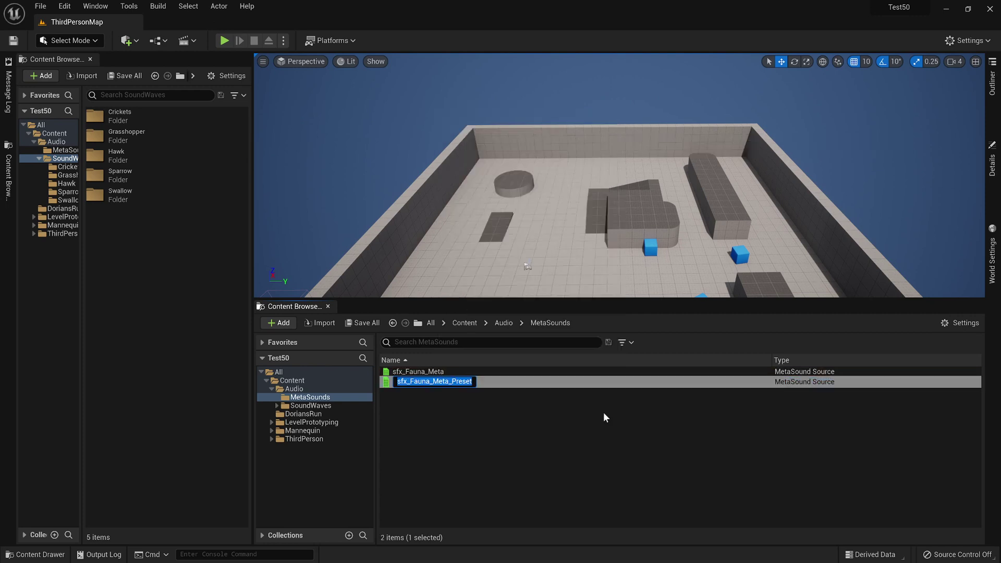
key("End")
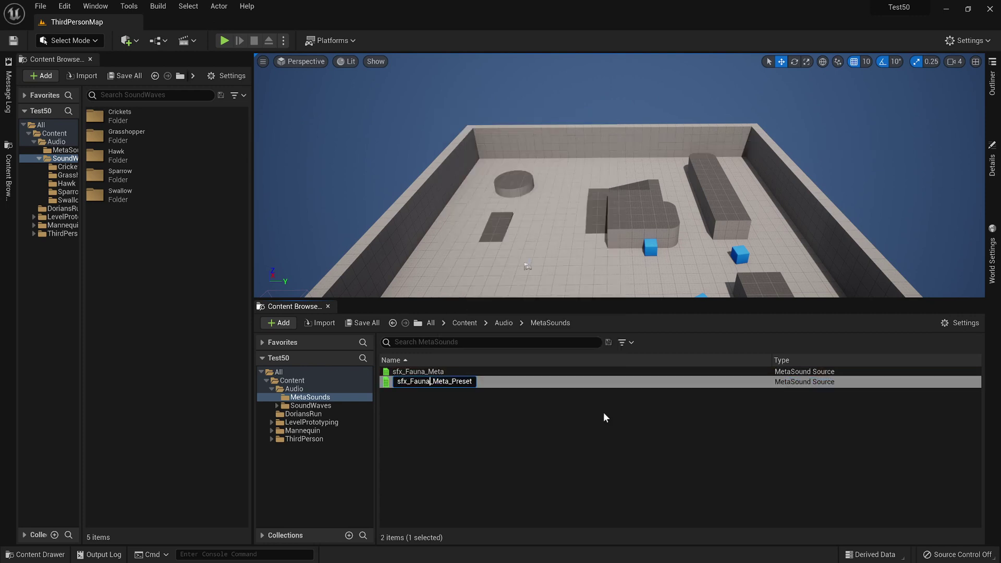
key("Right")
key("Right")
key("Right")
key("Right")
key("Right")
key("Right")
key("Right")
key("Right")
key("Right")
key("Right")
key("Right")
key("Left")
key("Left")
key("Left")
key("Left")
key("Left")
key("Left")
type("Cricket_")
key("Return")
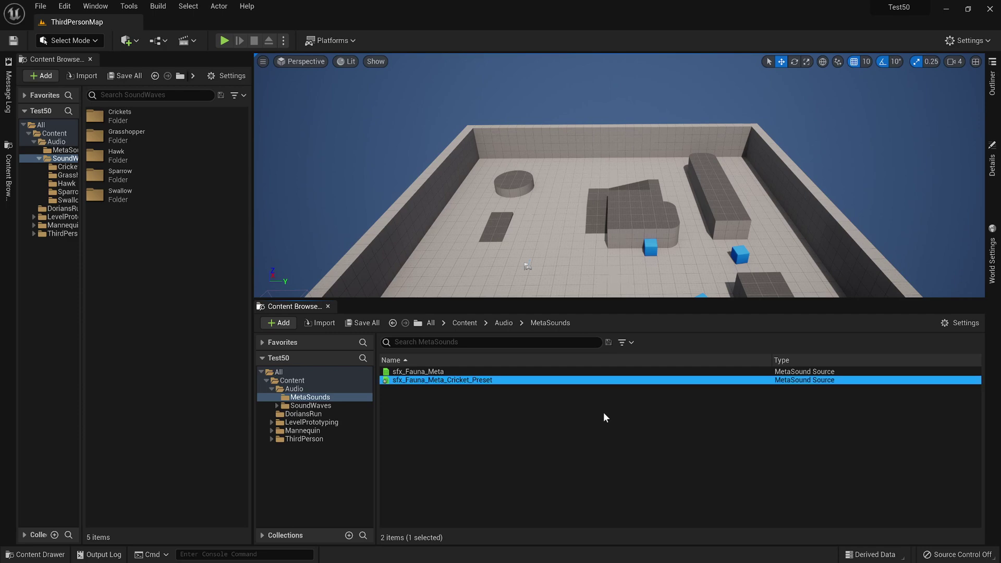
Open the cricket preset in a window clear of the narrow content browser and review its MaxPitch, MinPitch and Variants inputs
double_click(470, 379)
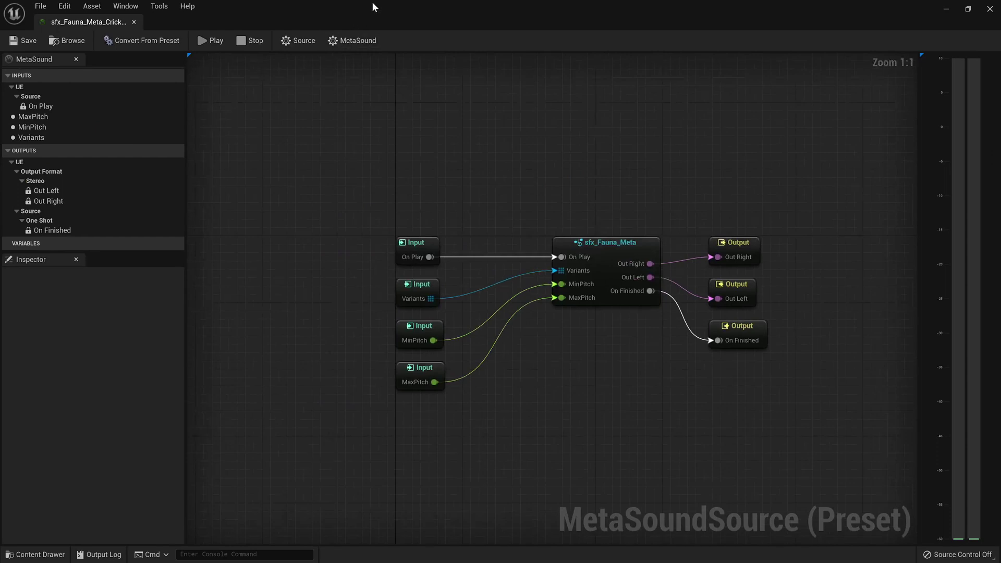
left_click_drag(371, 1, 664, 37)
right_click_drag(823, 182, 663, 175)
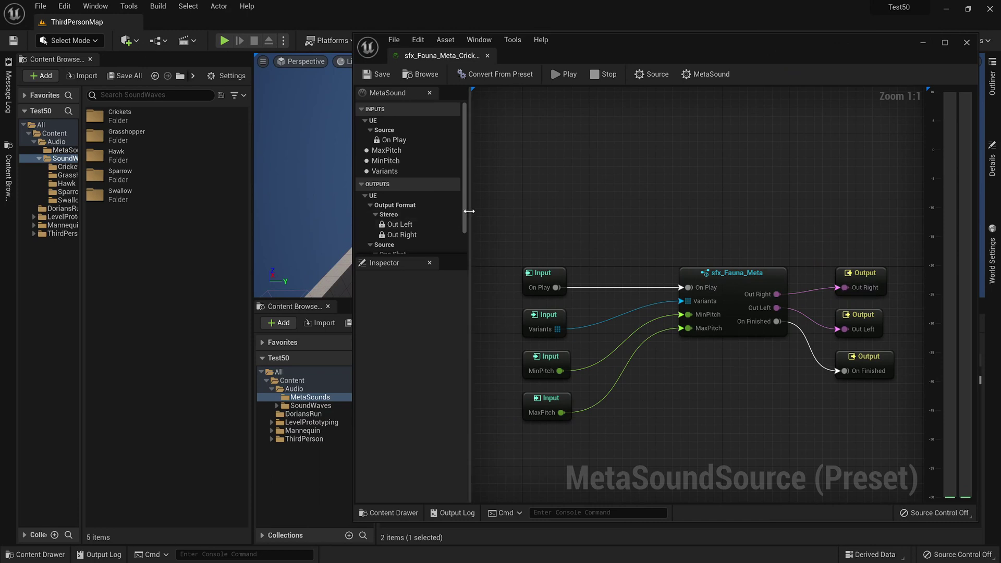
left_click_drag(469, 211, 506, 208)
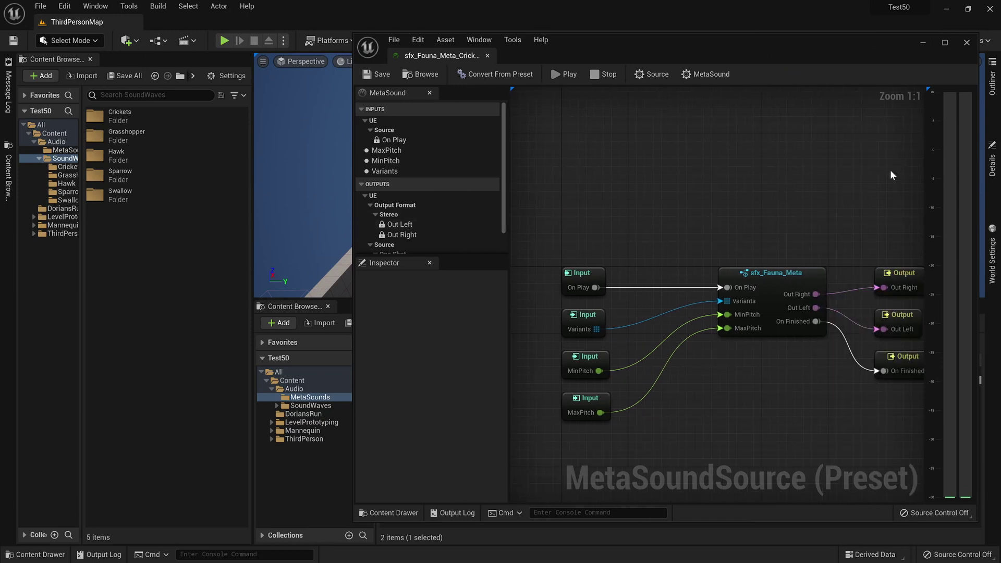
left_click(399, 150)
left_click(408, 162)
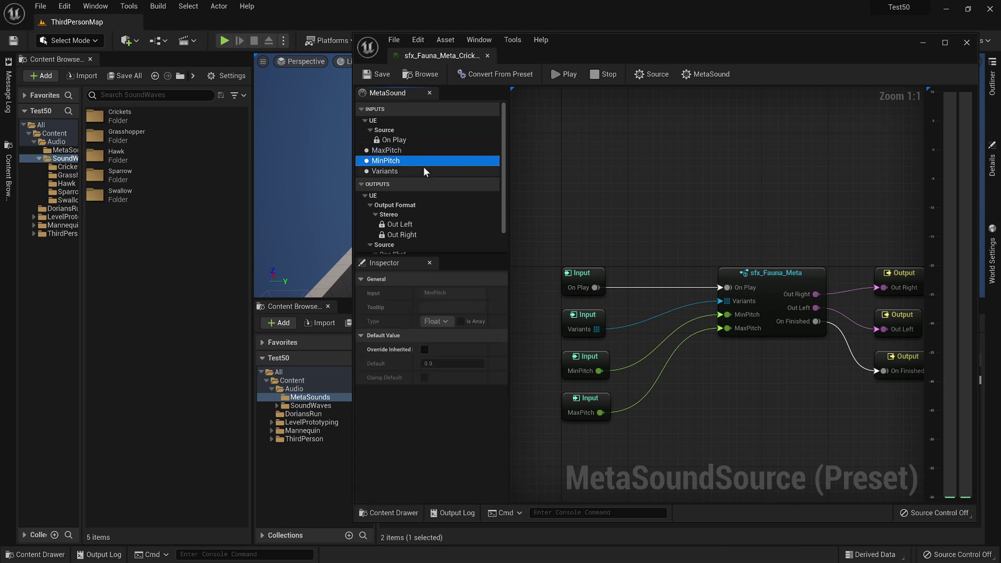
left_click(423, 170)
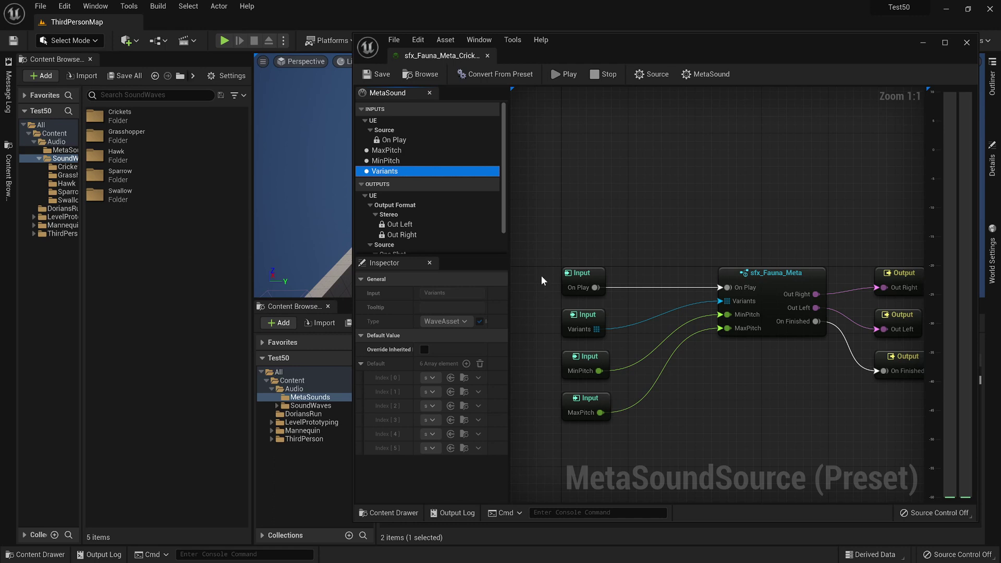
Override the inherited default of the Variants input and replace its array elements with sfx_Crickets_nl_01 through sfx_Crickets_nl_07
left_click_drag(508, 329, 553, 328)
left_click(443, 349)
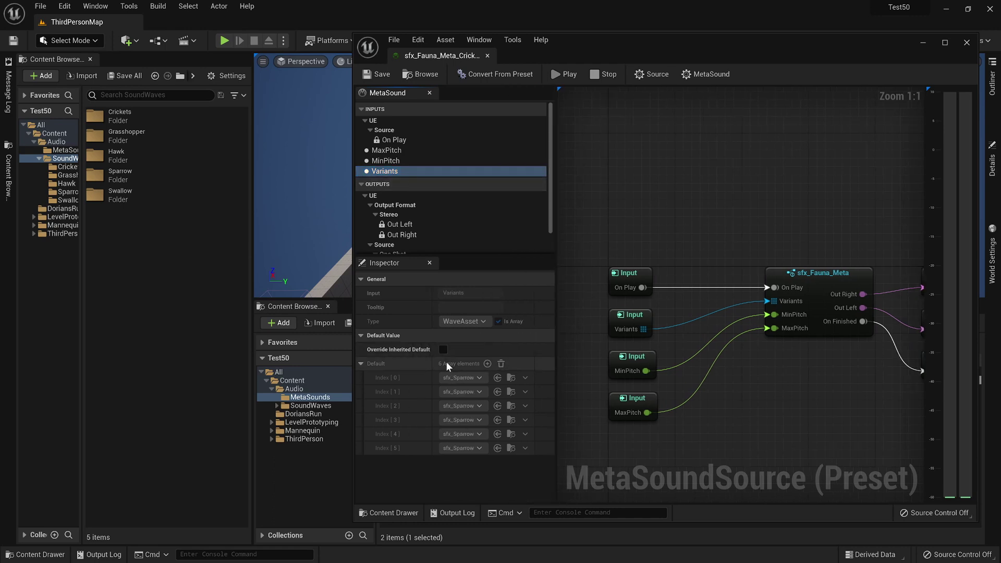
left_click(502, 364)
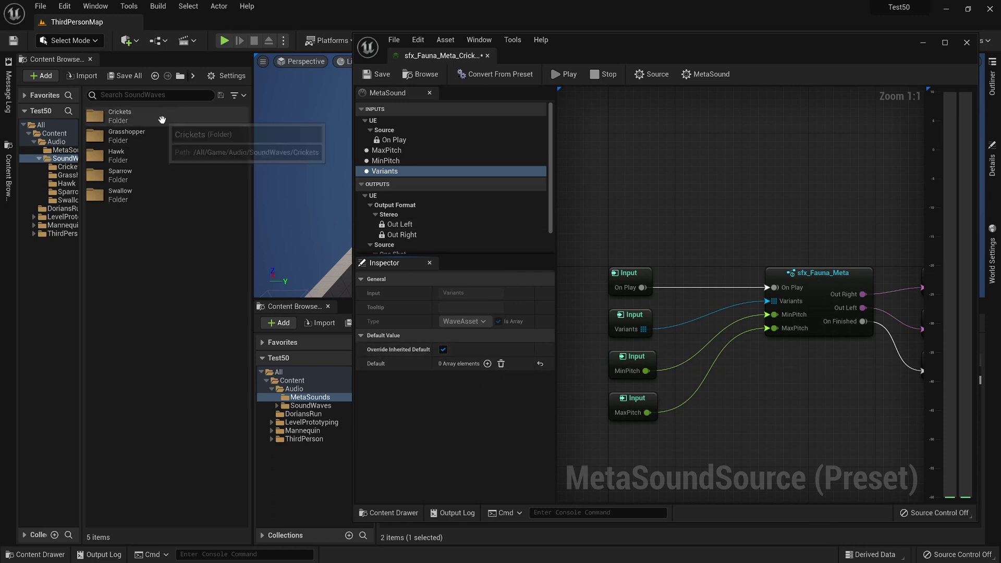
double_click(120, 116)
left_click(133, 116)
left_click(156, 235, "shift")
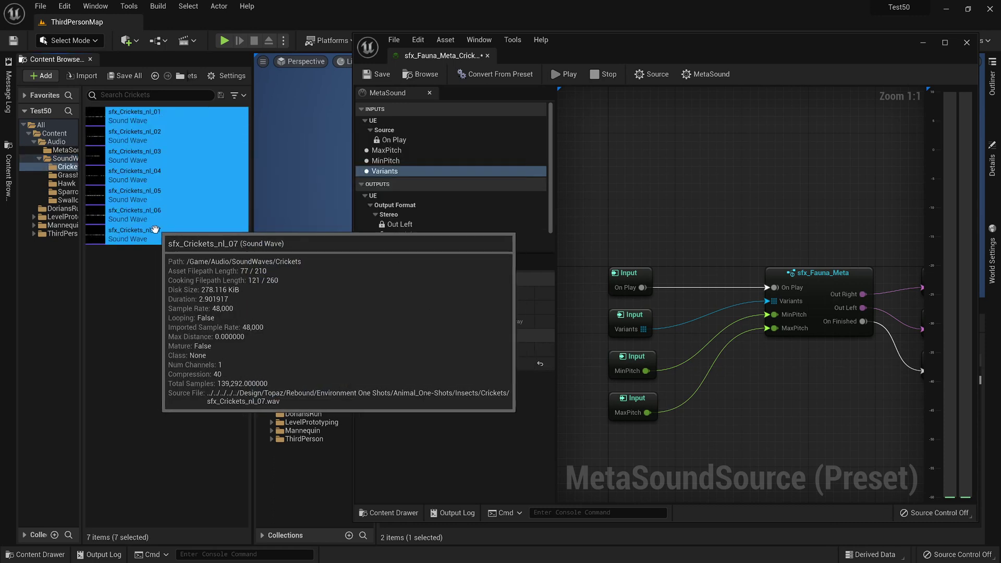
left_click_drag(156, 235, 478, 365)
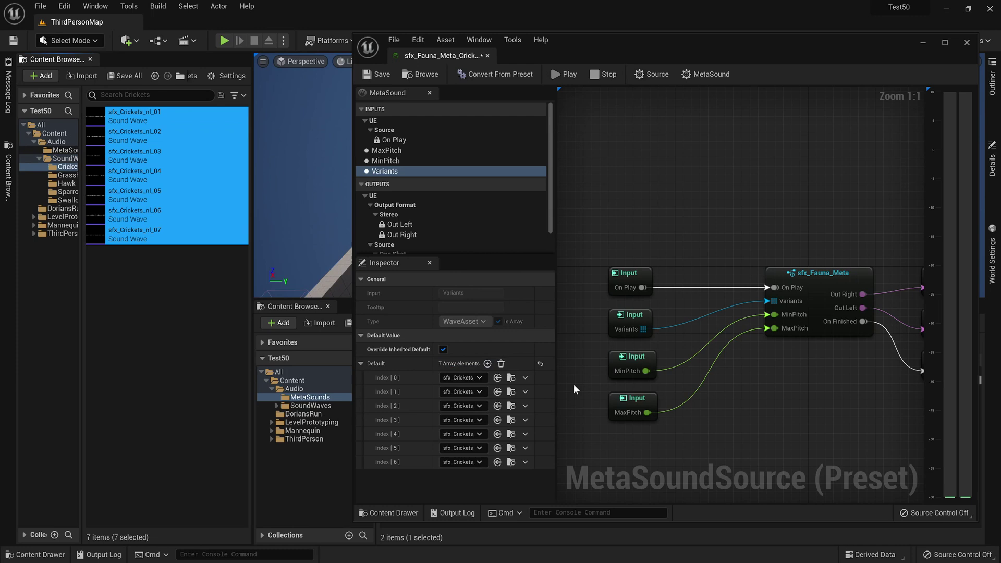
Enable overriding the inherited defaults for the cricket preset's MaxPitch and MinPitch inputs
left_click(405, 152)
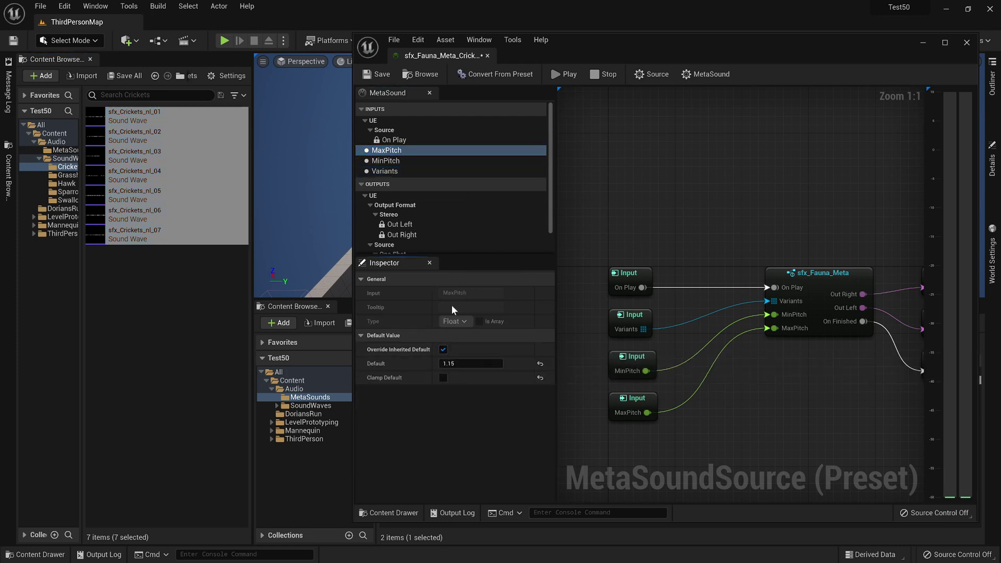
left_click(405, 161)
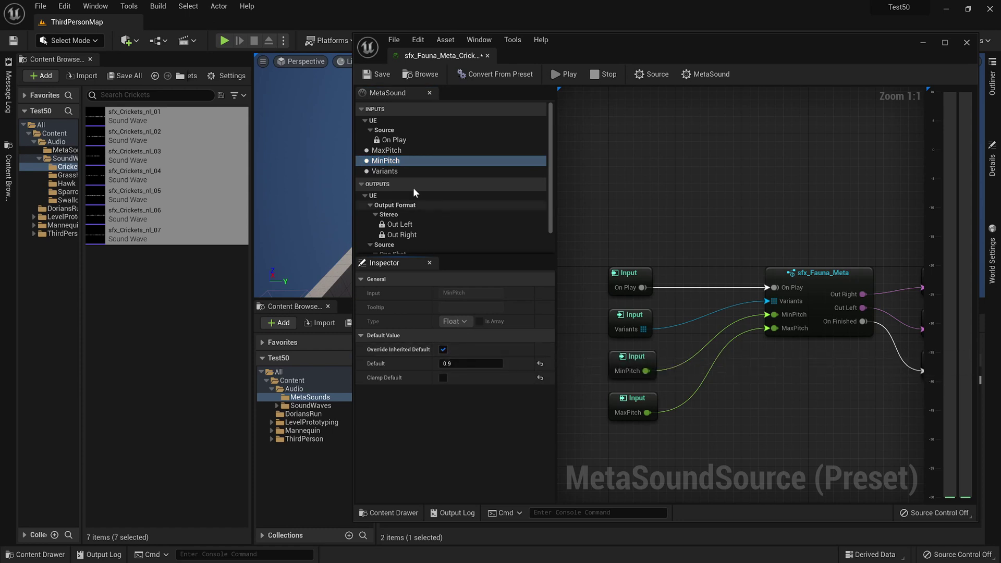
left_click(408, 151)
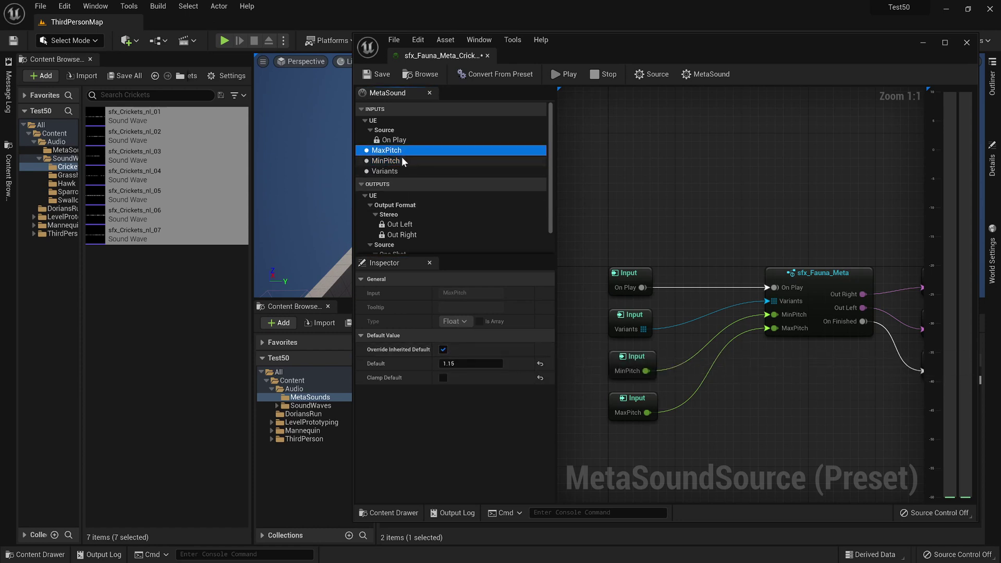
left_click(402, 159)
left_click(407, 150)
Play the cricket preset several times to audition its random variants and pitch range, and stop the playback
left_click(567, 75)
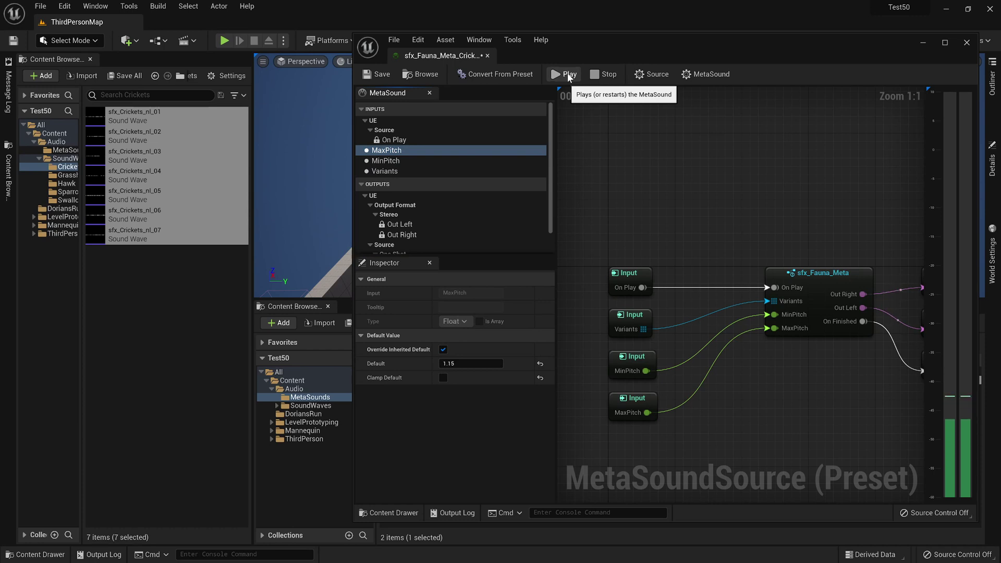
left_click(568, 75)
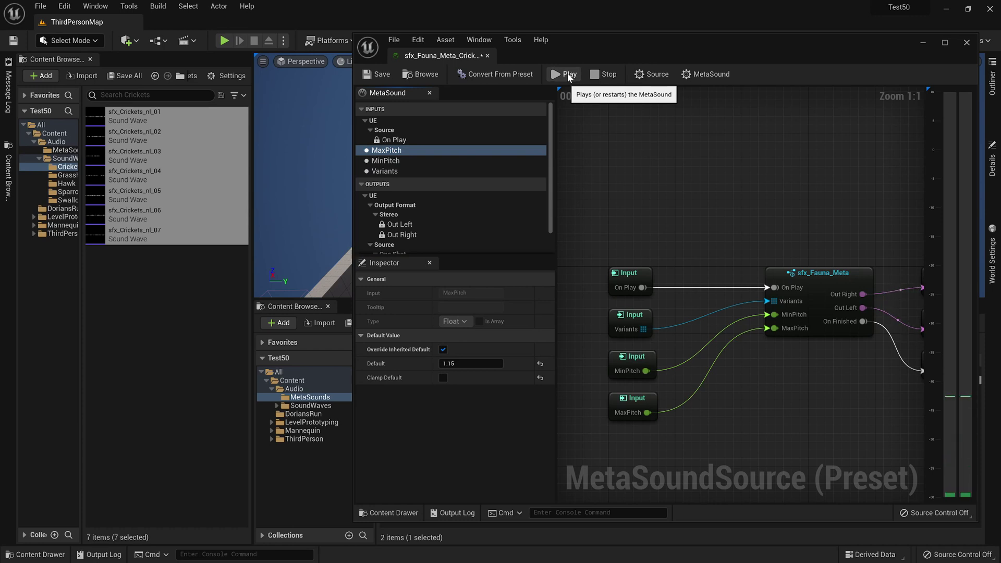
left_click(593, 77)
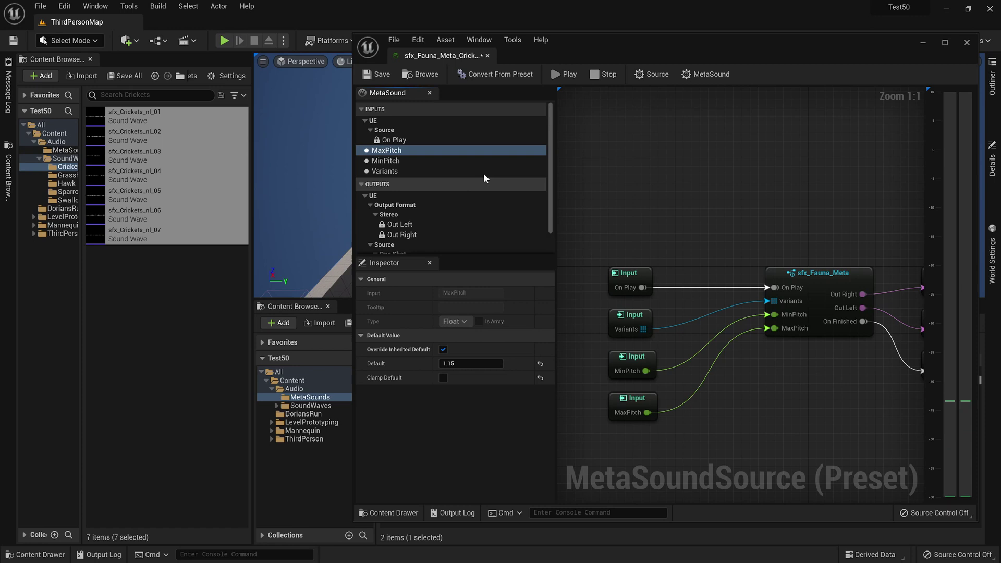
left_click(569, 77)
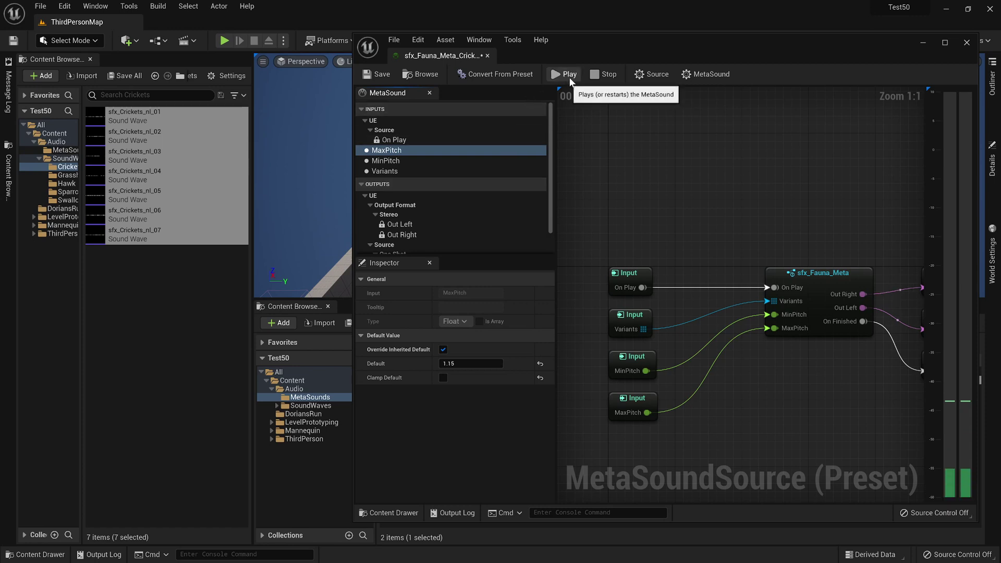
left_click(605, 75)
Set the cricket preset's MinPitch default to 0.95 and MaxPitch default to 1.1, and save and close the preset
left_click(414, 162)
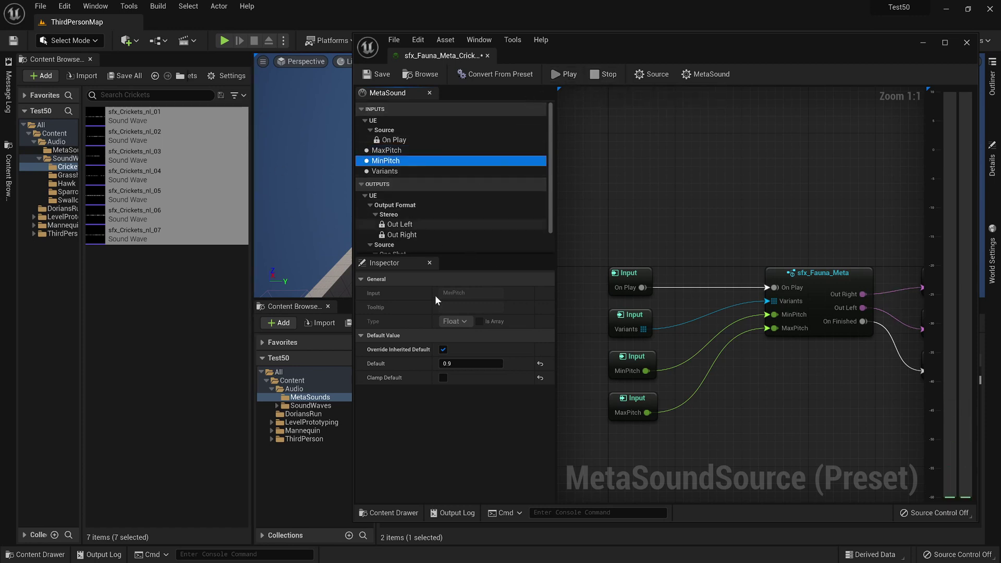
left_click(471, 364)
left_click(471, 363)
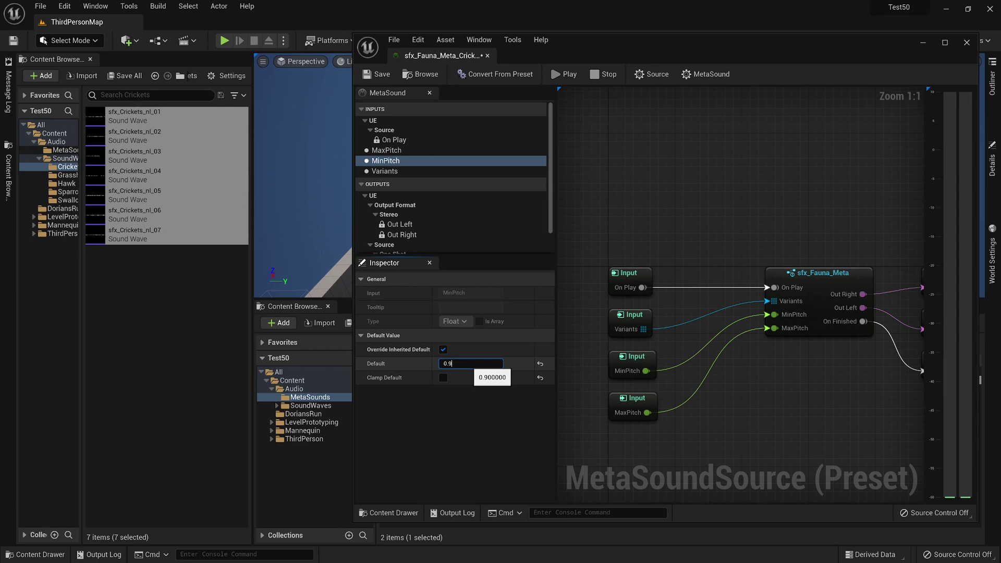
type("5")
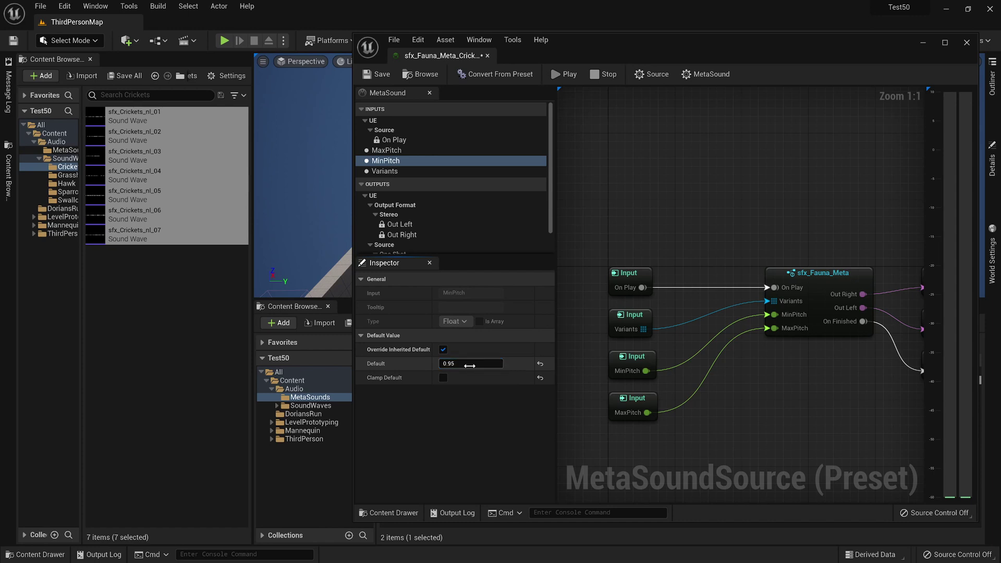
left_click(412, 153)
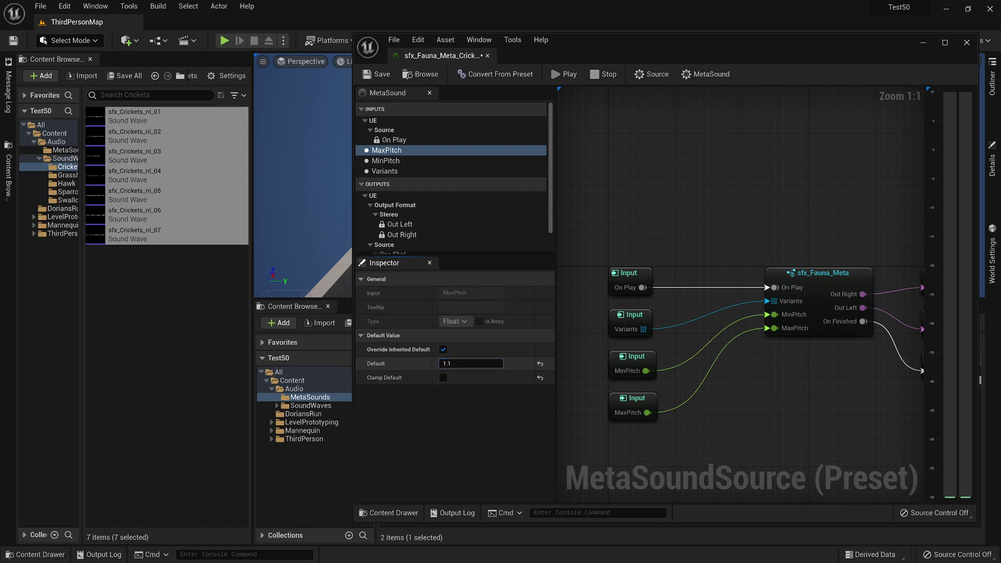
left_click(376, 74)
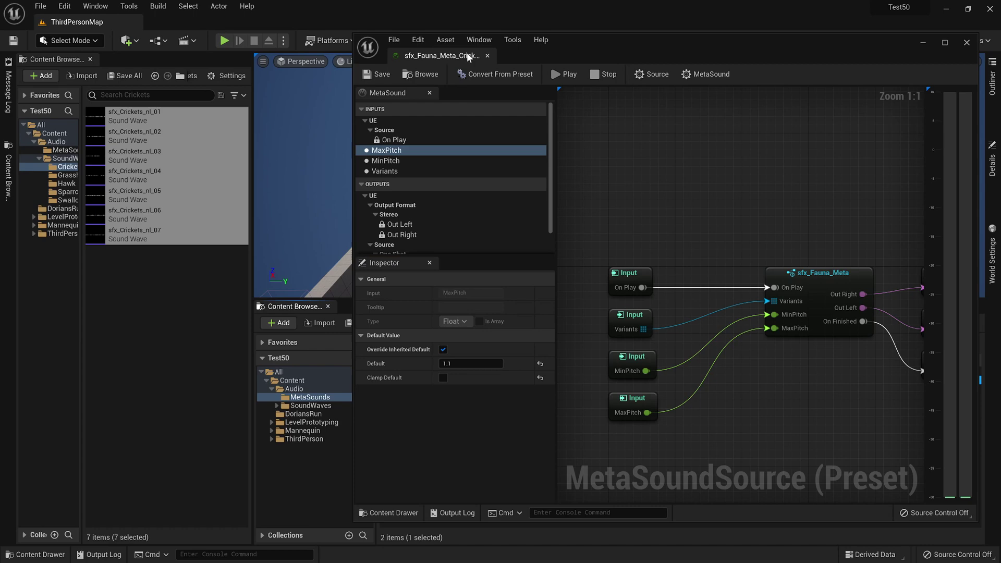
left_click(487, 55)
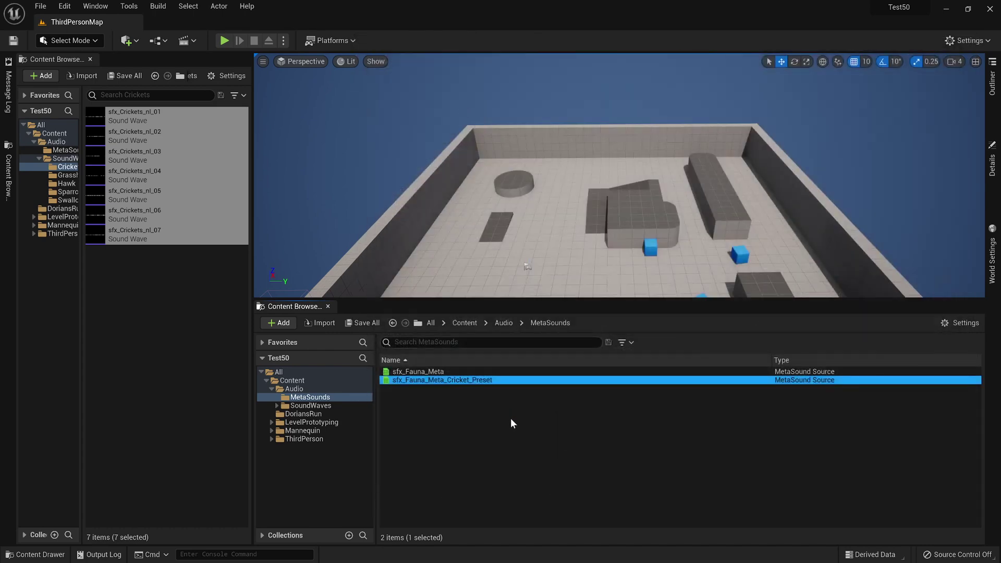
Create another MetaSound source preset from sfx_Fauna_Meta and name it sfx_Fauna_Meta_Grasshopper_Preset
right_click(432, 371)
left_click(498, 130)
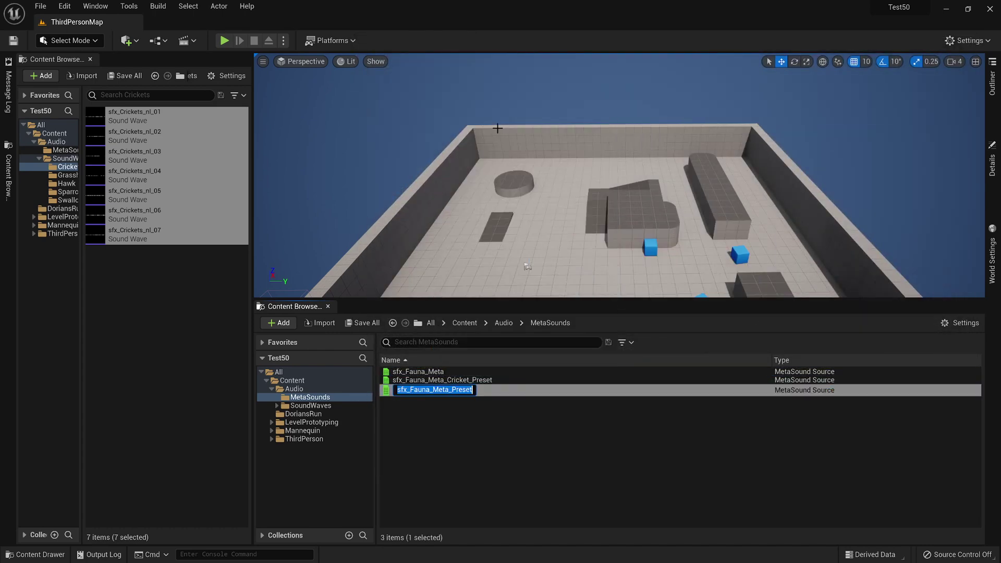
left_click(469, 390)
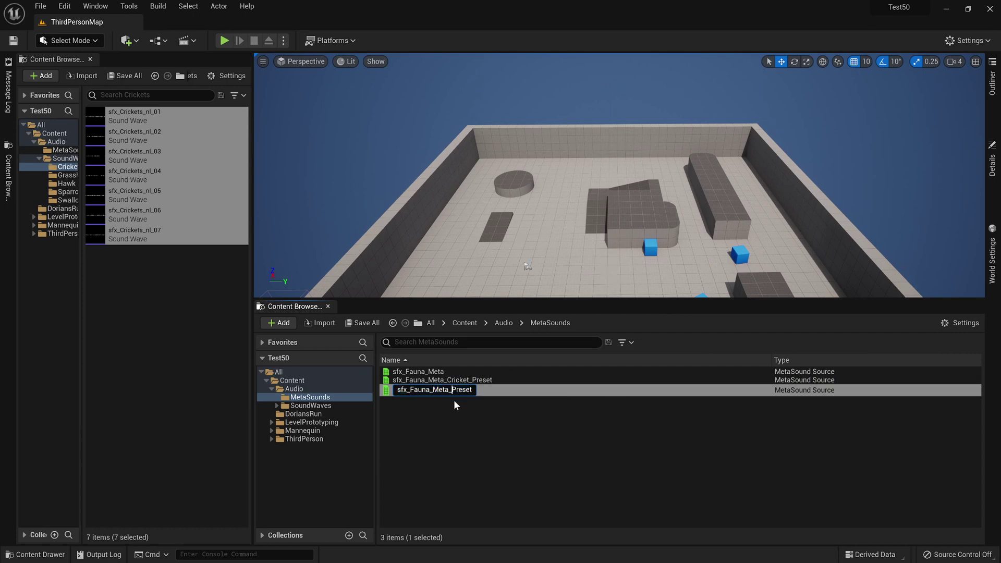
type("Grasshopper_")
key("Return")
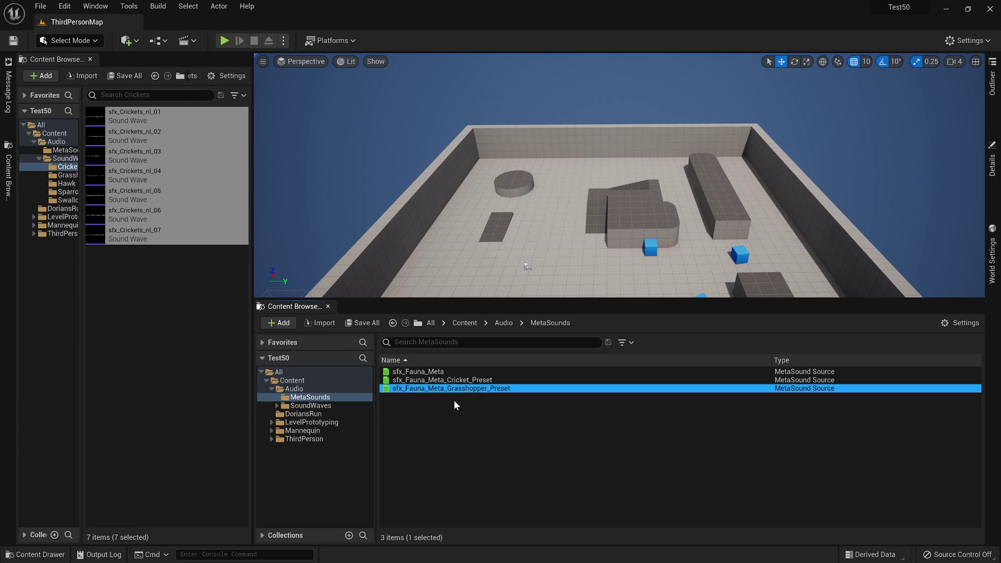
Open the grasshopper preset, override its Variants default, and replace the array elements with sfx_Grasshopper_nl_01 through sfx_Grasshopper_nl_07 from the Grasshopper folder
mouse_move(432, 389)
left_click(66, 176)
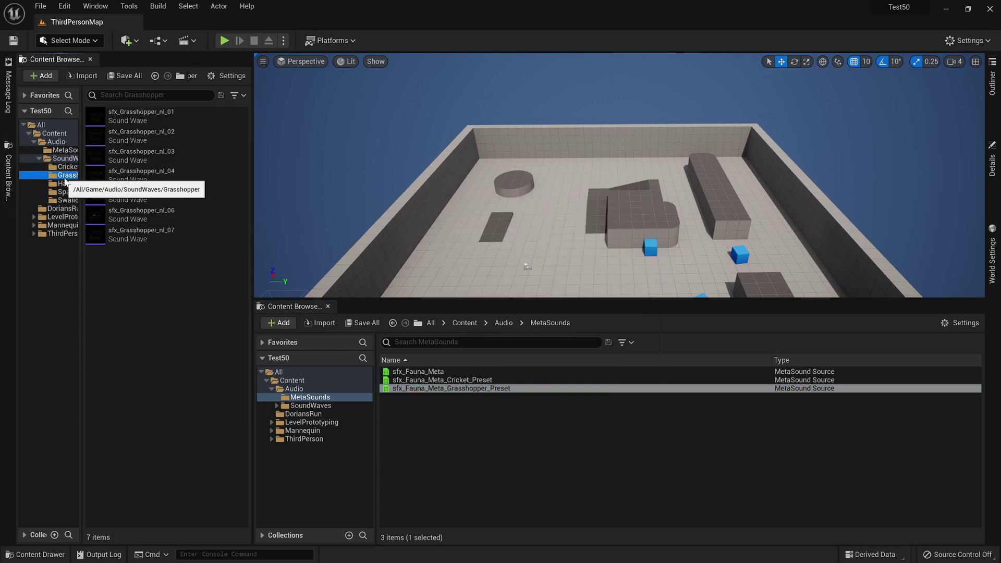
double_click(429, 388)
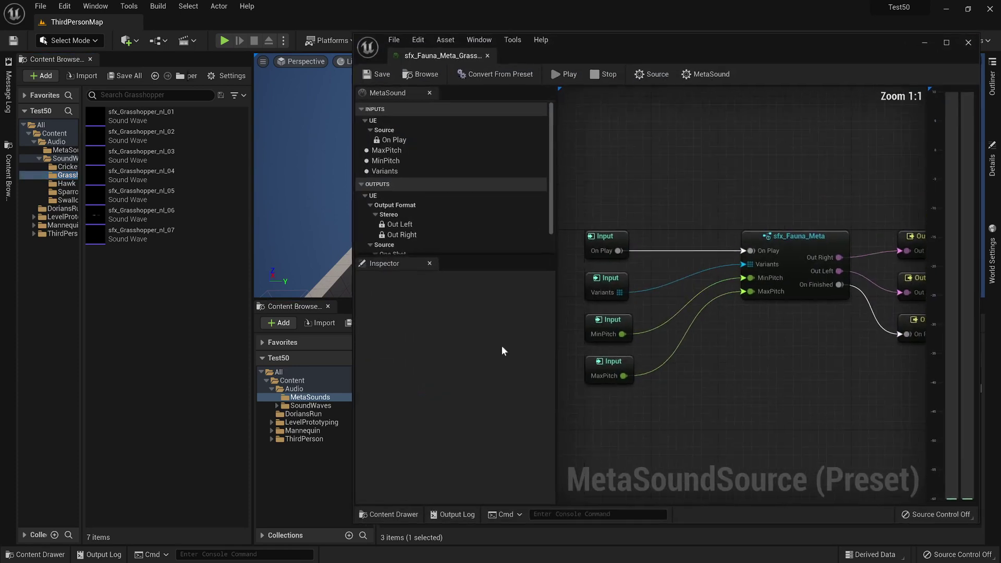
left_click(391, 172)
left_click(443, 350)
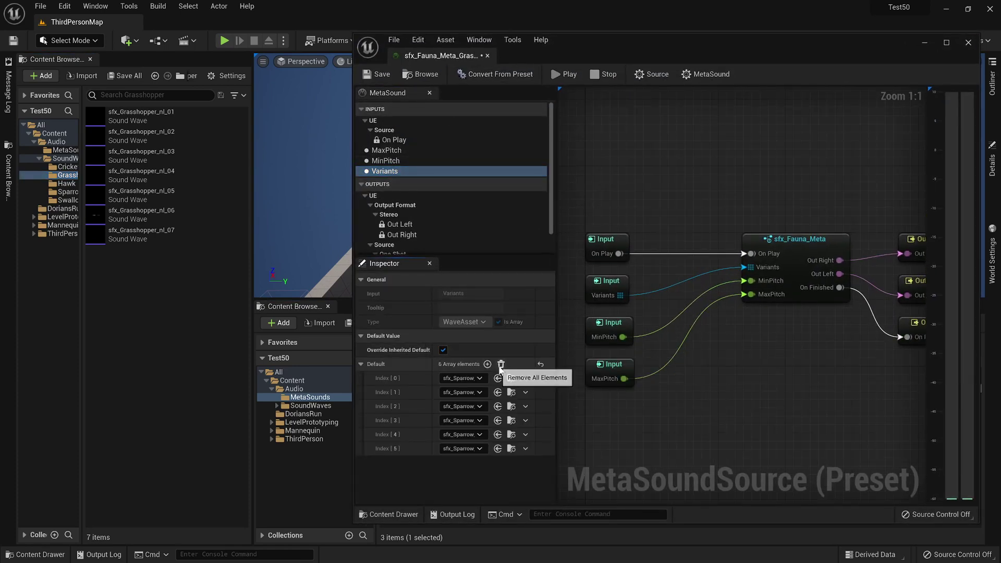
left_click(501, 364)
key("ctrl+a")
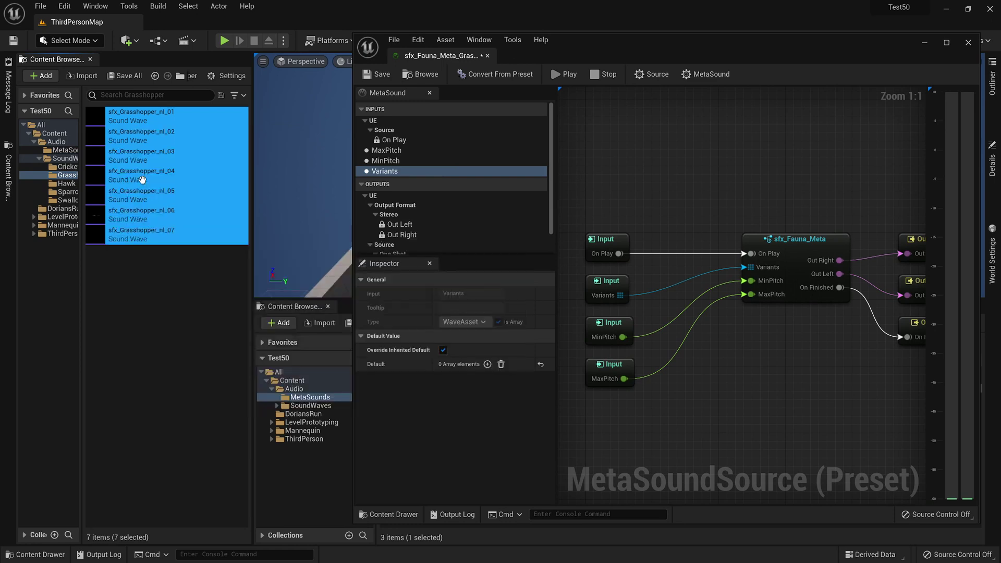
left_click_drag(151, 195, 460, 363)
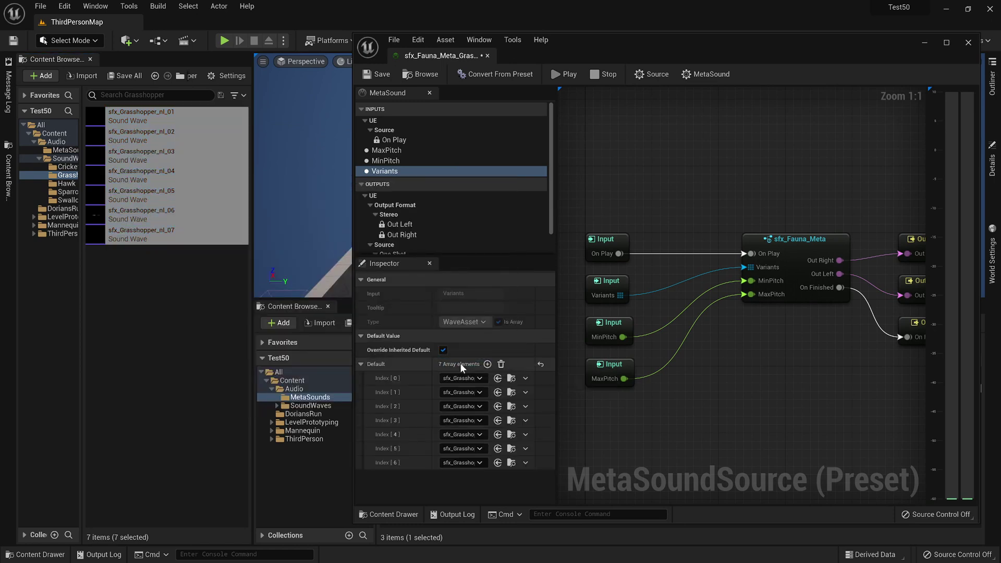
Play the grasshopper preset to audition its sound variants, and stop the playback
left_click(429, 154)
left_click(563, 72)
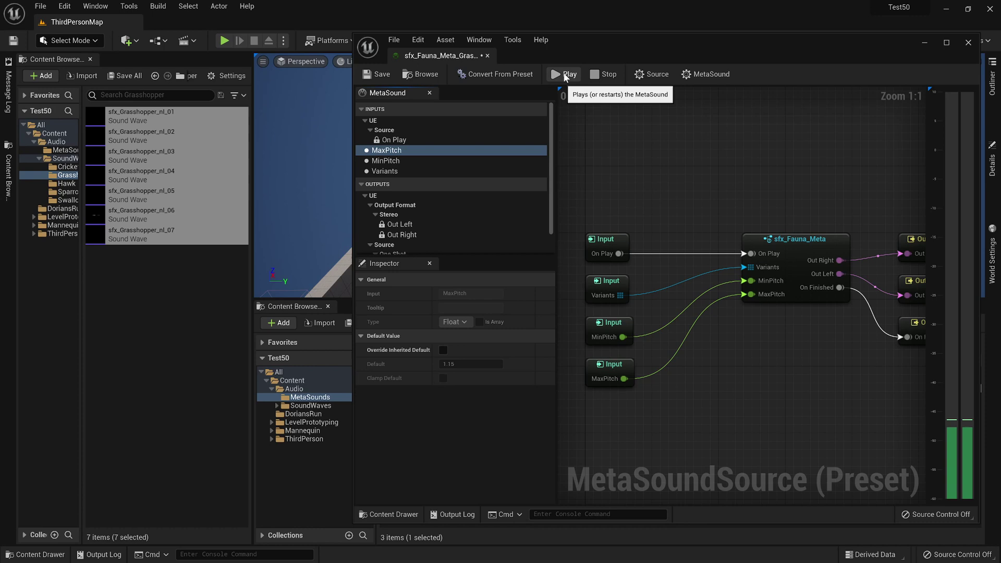
left_click(593, 77)
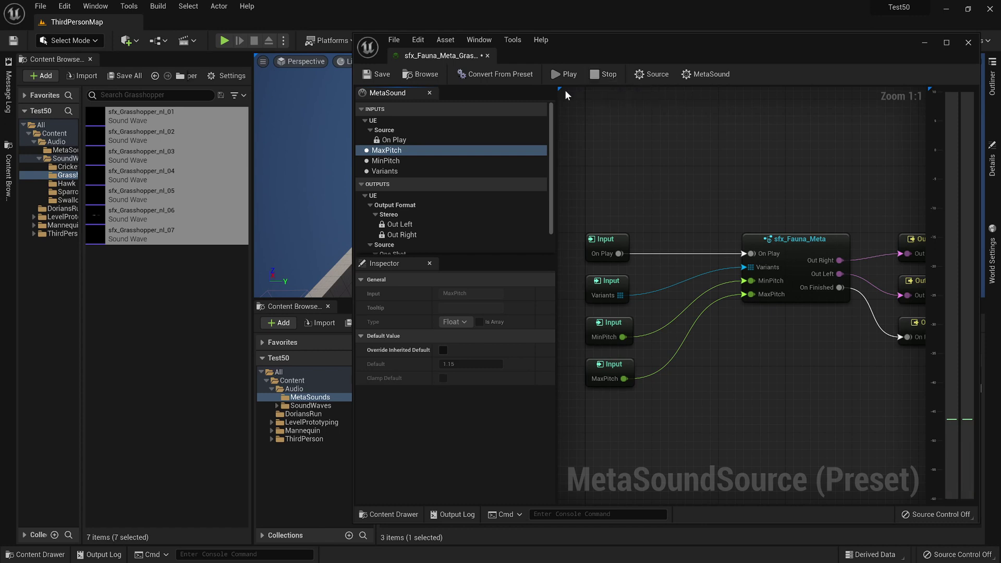
Override the inherited default of the grasshopper preset's MaxPitch input and set it to 1.25
left_click(415, 152)
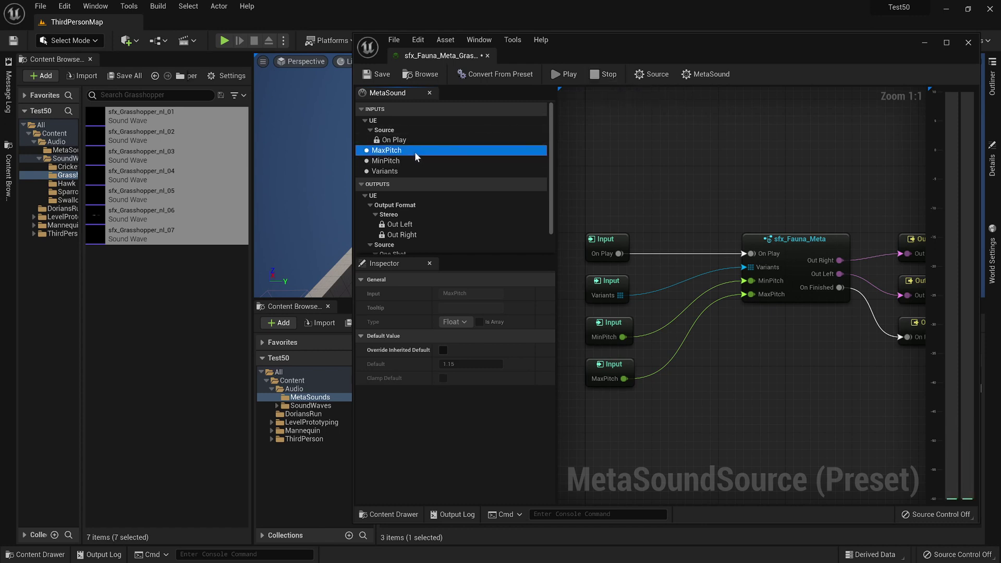
left_click(443, 350)
left_click(459, 364)
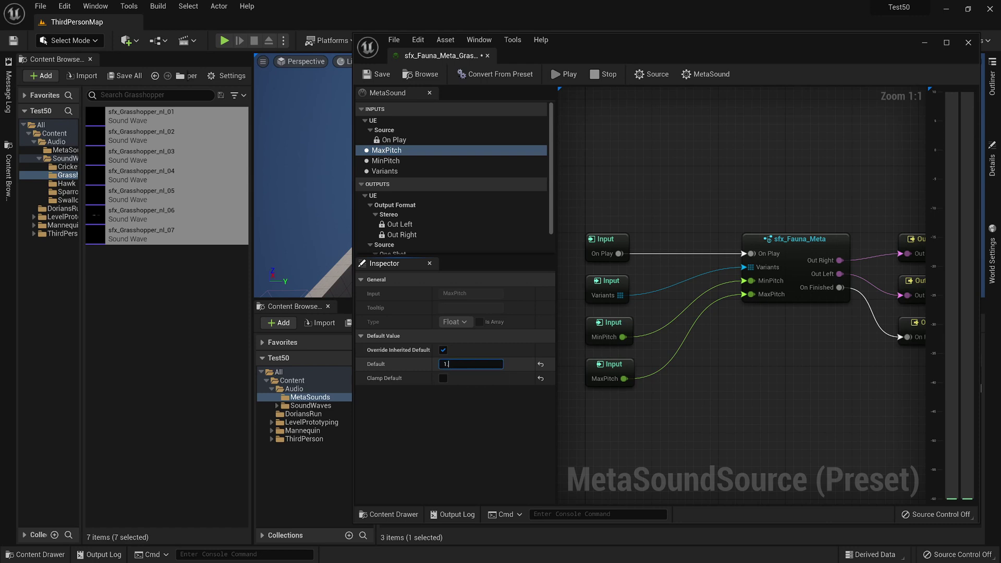
type("1.25")
key("Return")
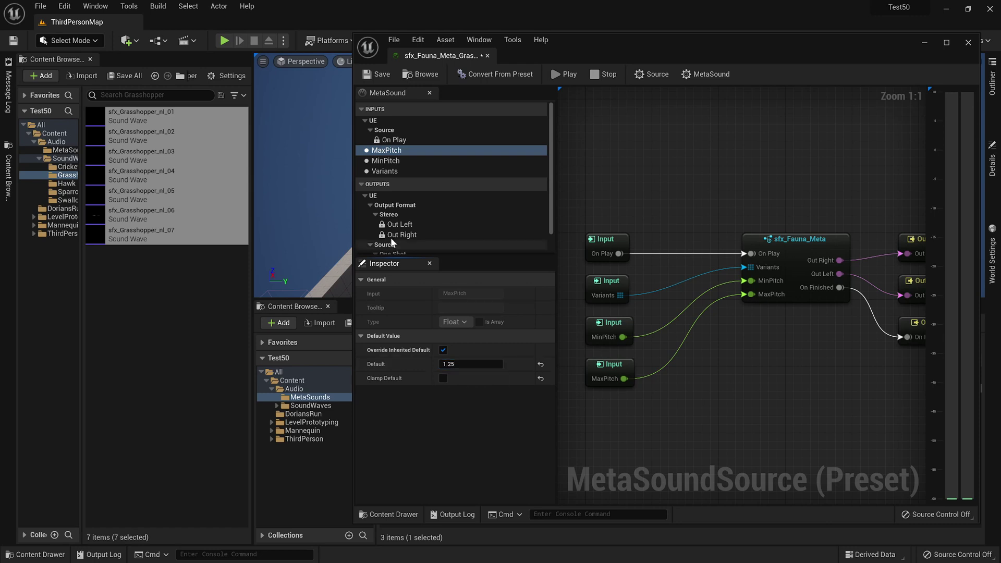
Override the grasshopper preset's MinPitch default with 0.85, and save and close the preset
left_click(407, 163)
left_click(444, 349)
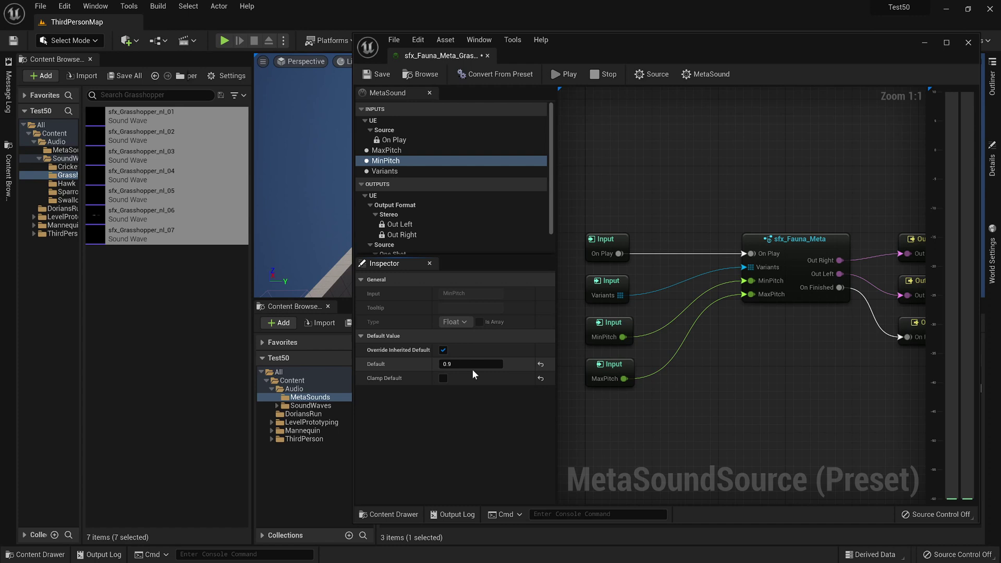
left_click(473, 366)
key("Return")
left_click(371, 77)
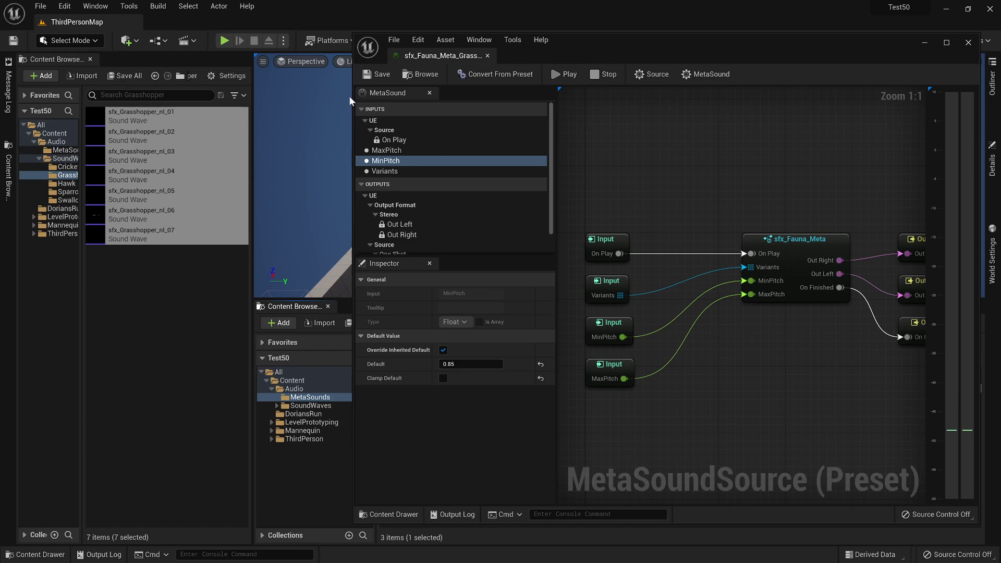
left_click(968, 42)
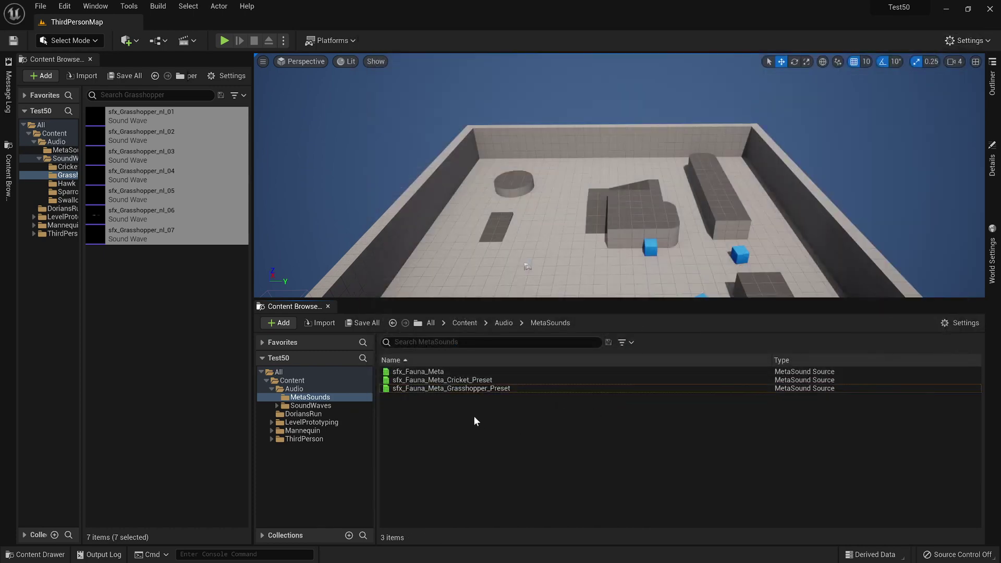
Create another MetaSound source preset from sfx_Fauna_Meta and name it sfx_Fauna_Meta_Hawk_Preset
left_click(422, 379)
left_click(424, 372)
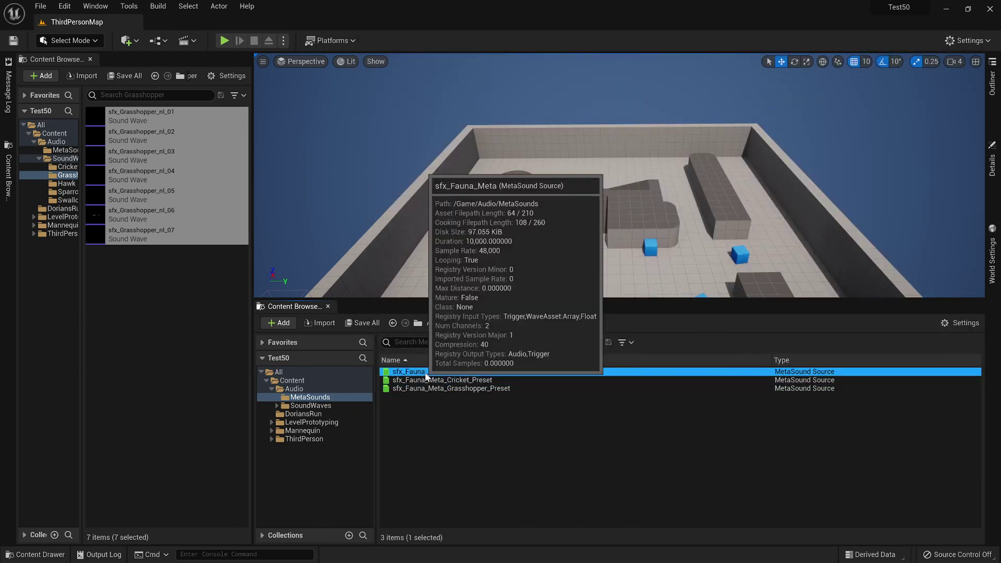
right_click(425, 373)
left_click(507, 132)
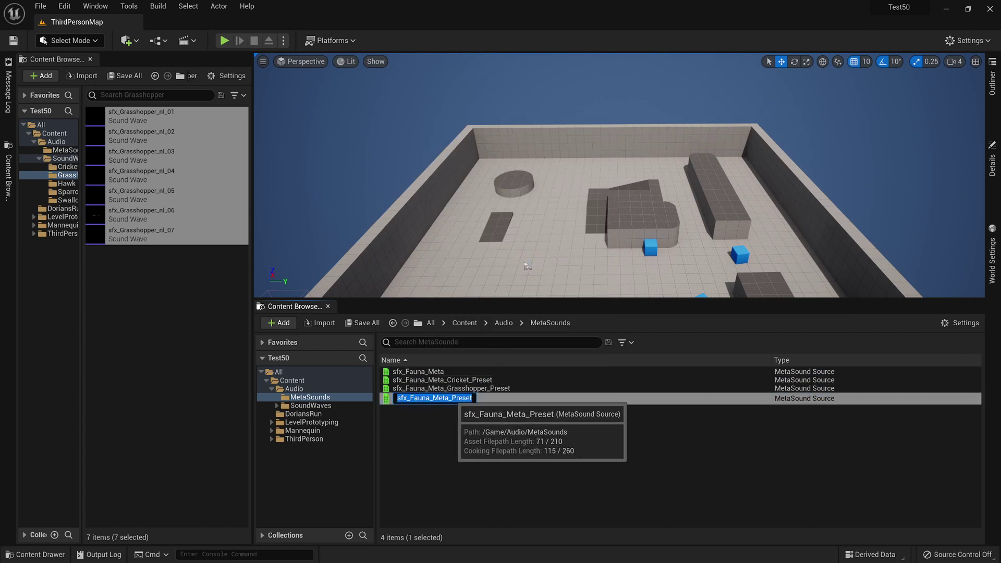
key("End")
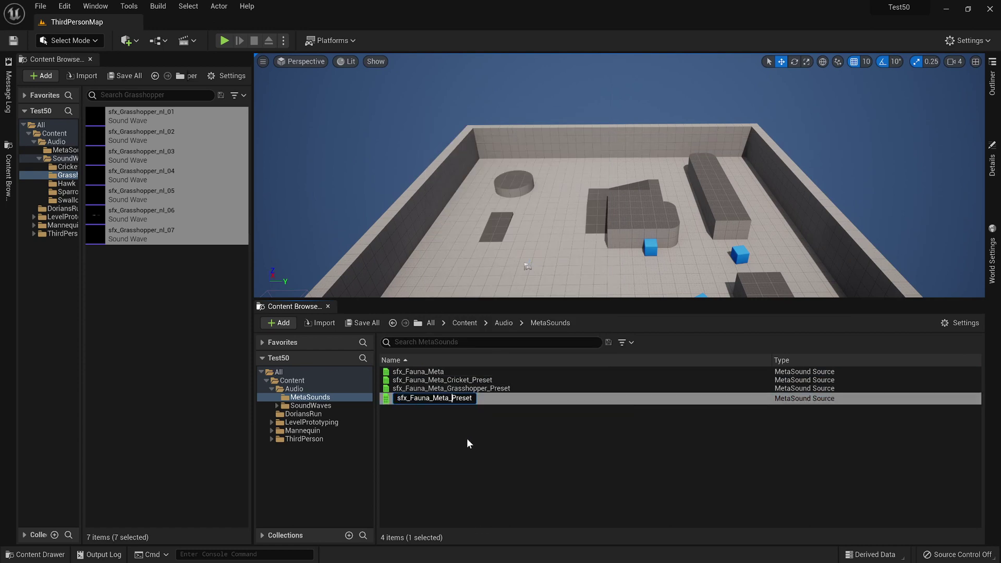
type("Hawk_")
key("Return")
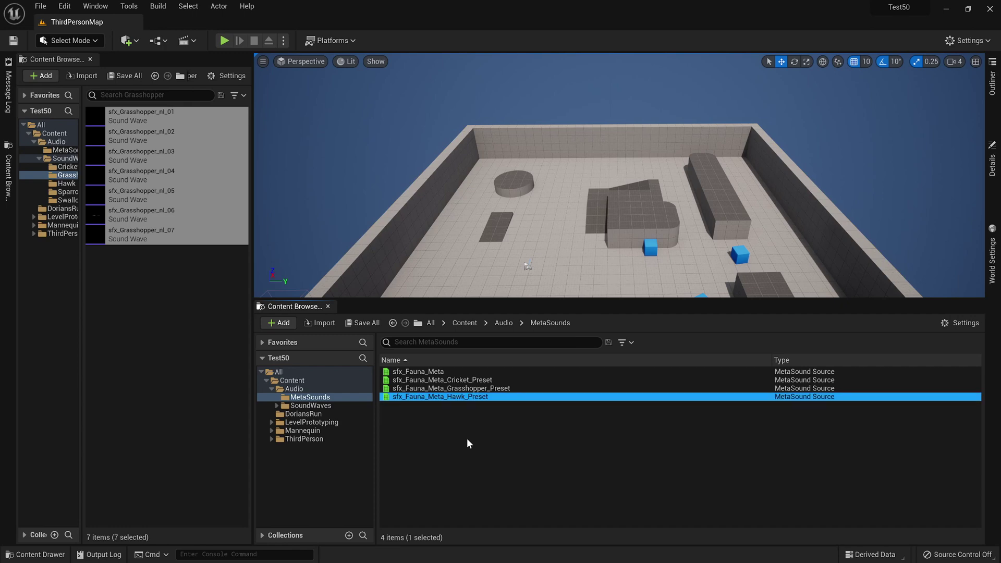
Open the hawk preset and inspect the parent sfx_Fauna_Meta graph it references, closing the parent graph again
double_click(427, 396)
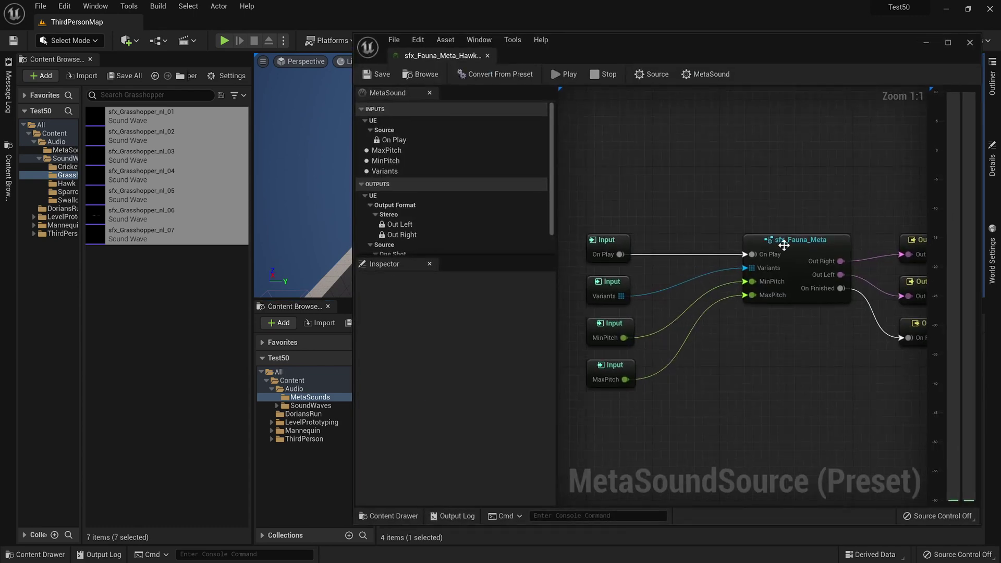
double_click(798, 245)
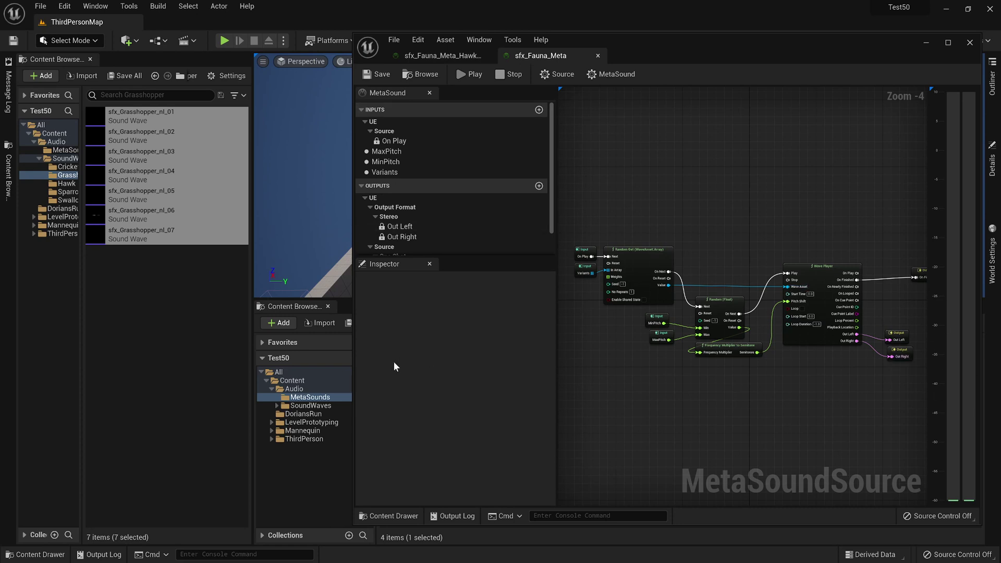
left_click(598, 56)
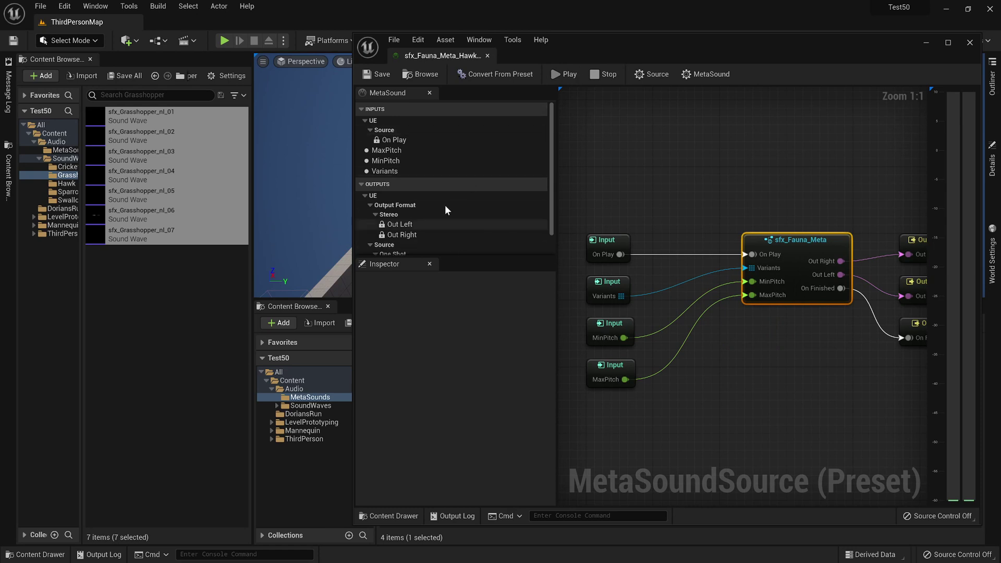
Override the hawk preset's Variants default and replace the array elements with sfx_Hawlk_Calls_nl_01 through sfx_Hawlk_Calls_nl_06 from the Hawk folder
left_click(417, 171)
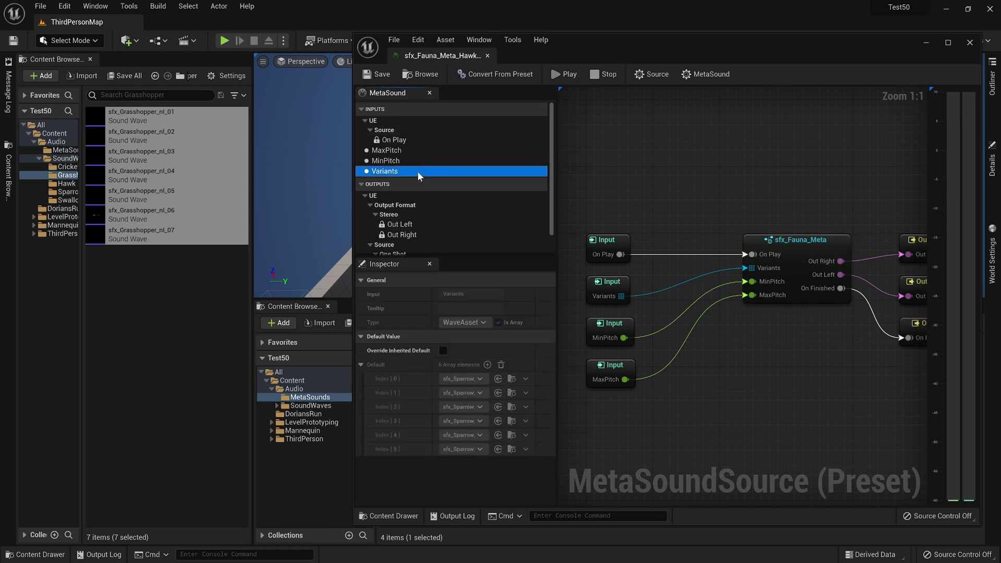
left_click(443, 351)
left_click(501, 365)
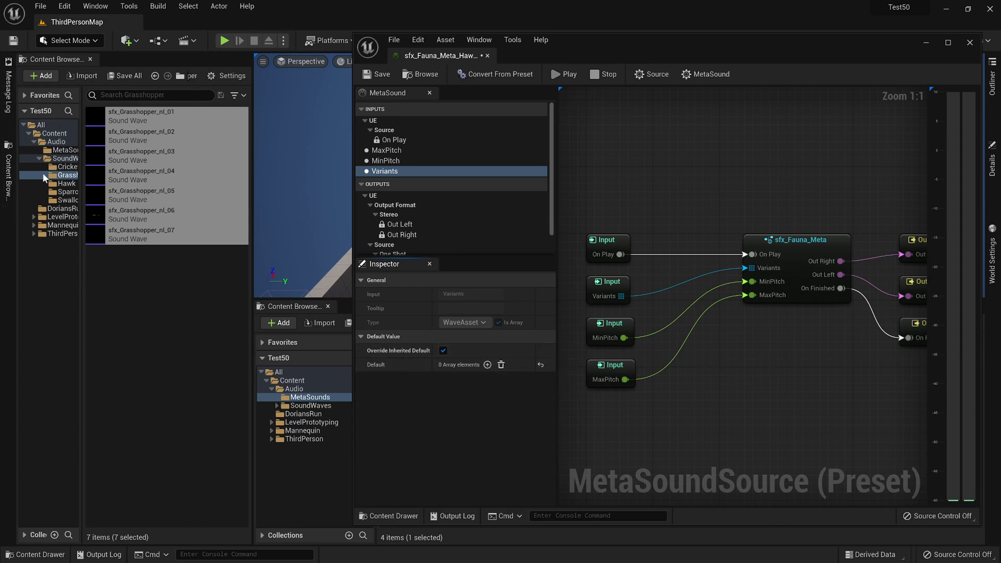
left_click(66, 183)
left_click(109, 114)
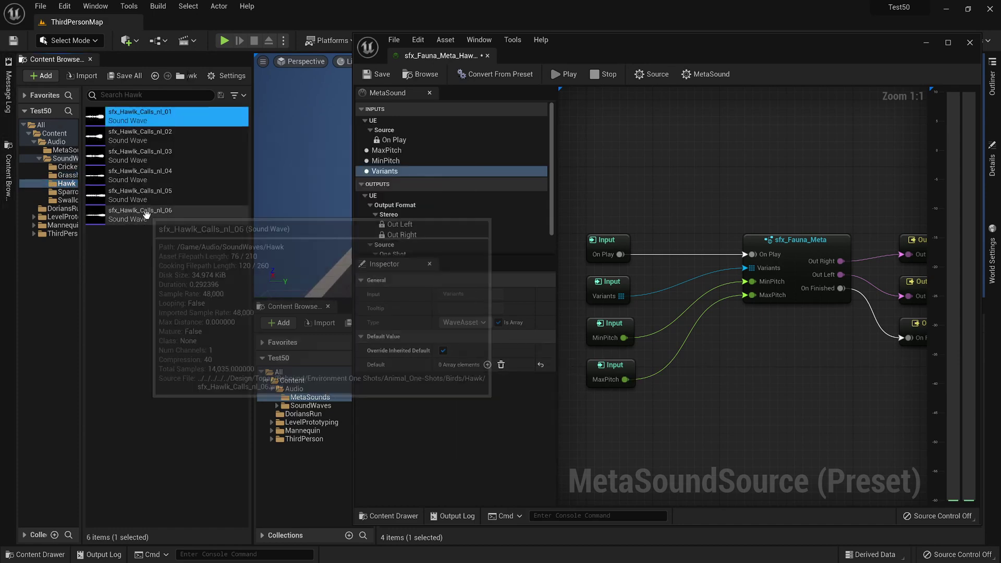
left_click(151, 213, "shift")
left_click_drag(152, 165, 483, 365)
Save the hawk preset, and audition its playback before closing it
left_click(380, 76)
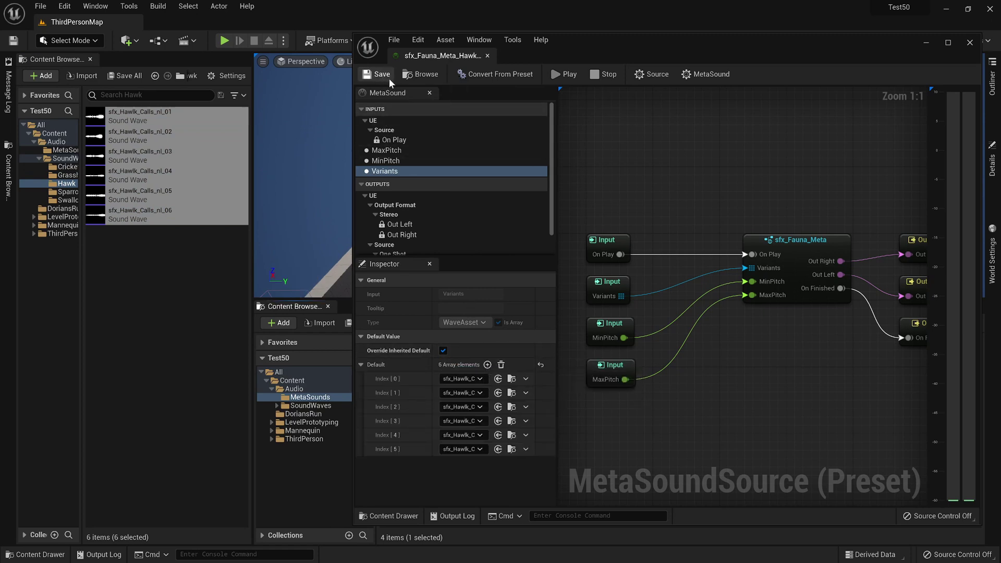
left_click(564, 76)
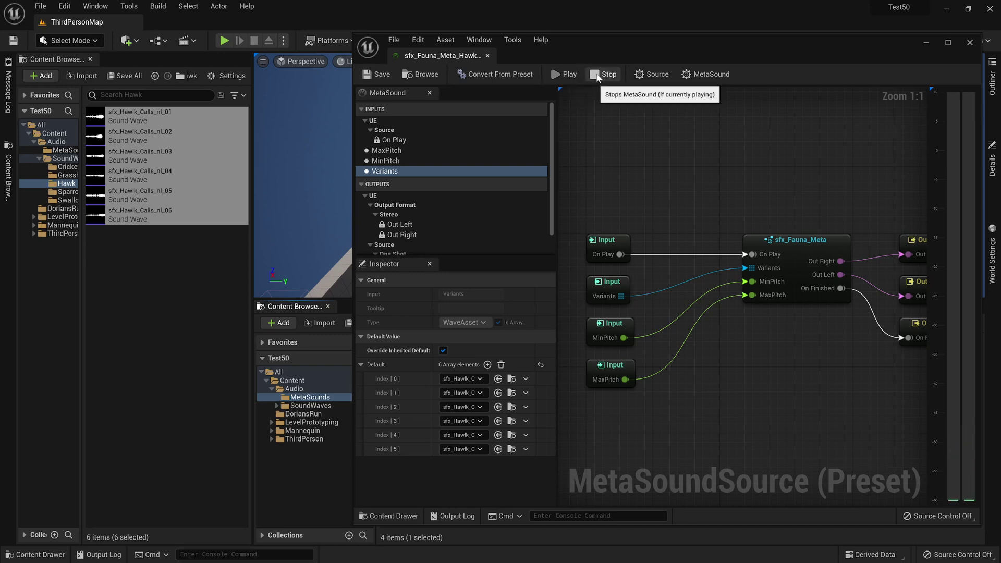
left_click(970, 43)
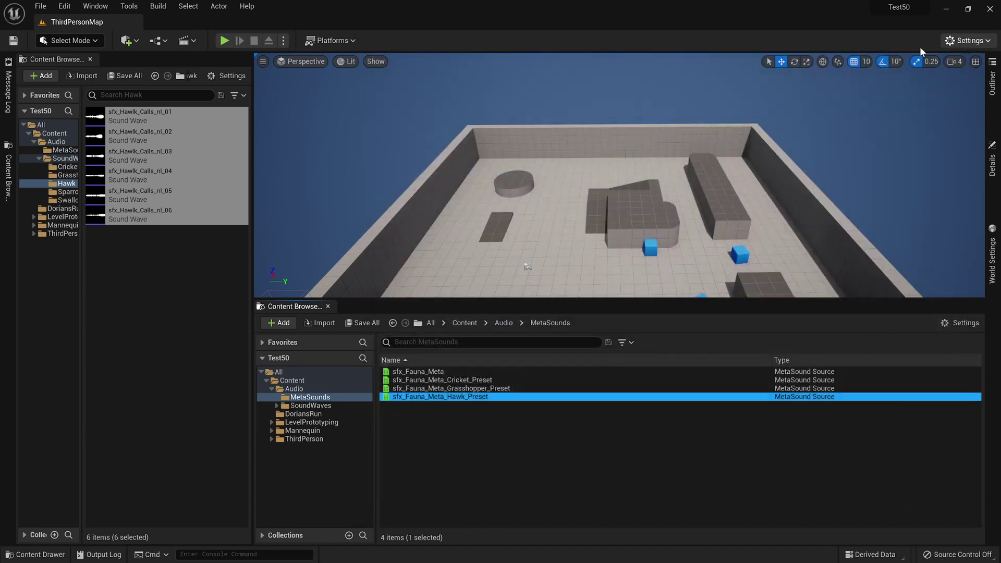
Create another MetaSound source preset from sfx_Fauna_Meta and name it sfx_Fauna_Meta_Sparrow_Preset
left_click(491, 443)
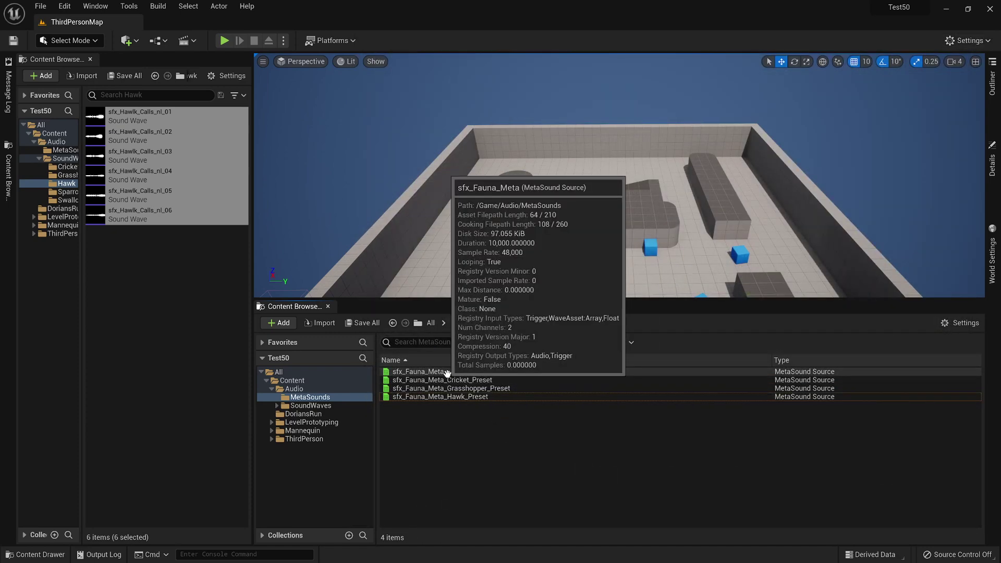
left_click(446, 372)
right_click(447, 372)
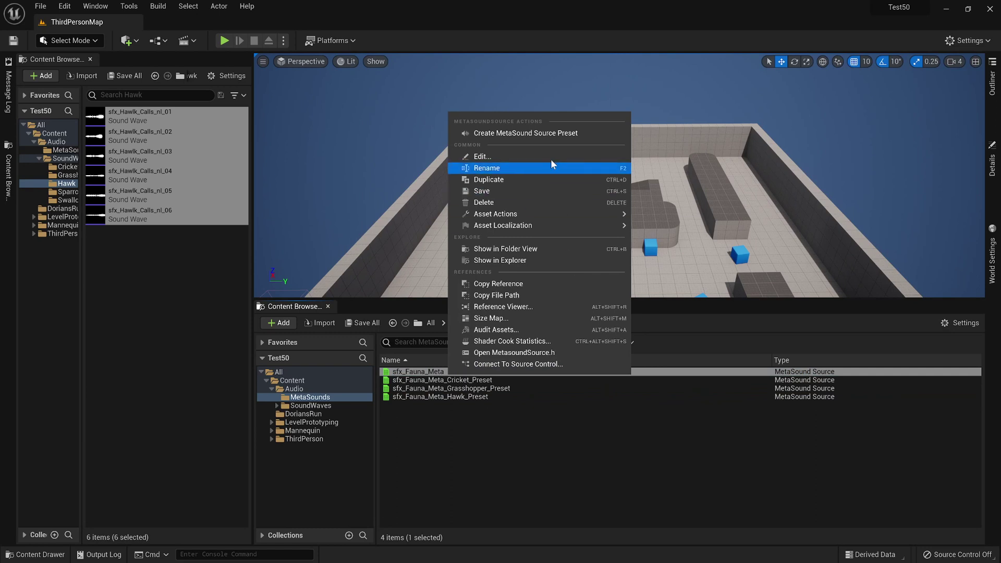
left_click(538, 131)
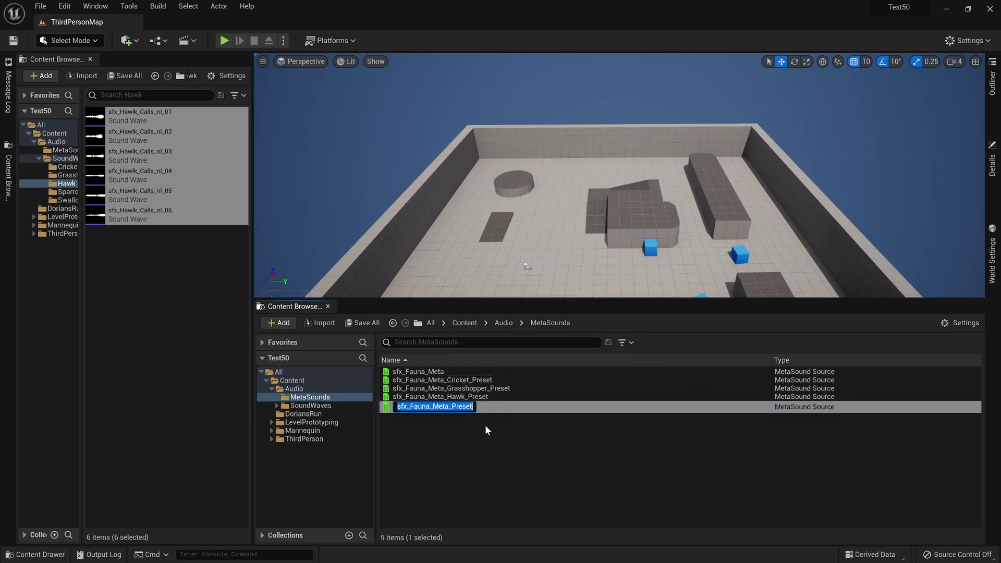
left_click(461, 411)
type("Sparrow_")
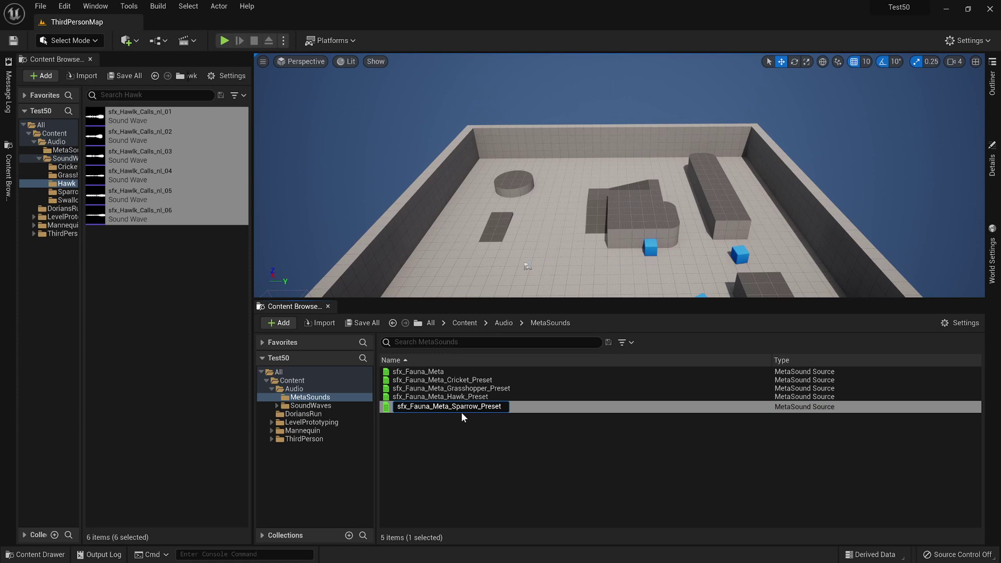
key("Return")
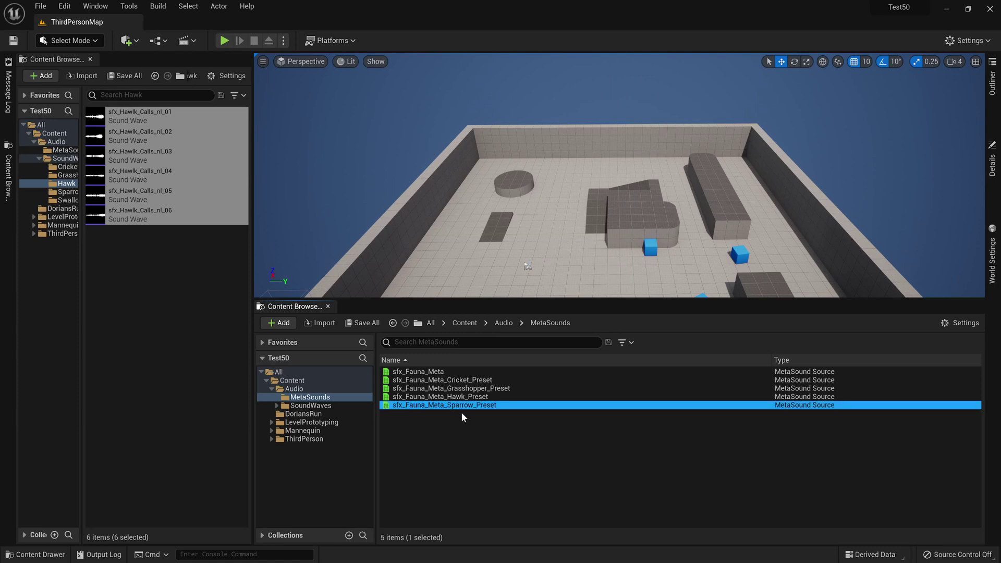
In the sparrow preset, override the Variants default, replace its elements with sfx_Sparrow_Birdsong_nl_01 through sfx_Sparrow_Birdsong_nl_06 from the Sparrow folder, and save
double_click(464, 405)
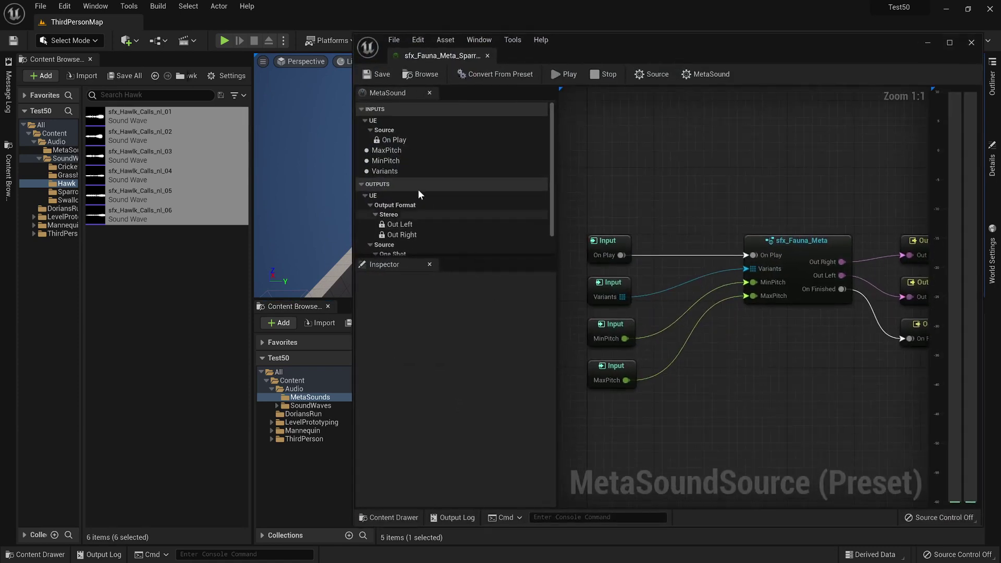
left_click(398, 170)
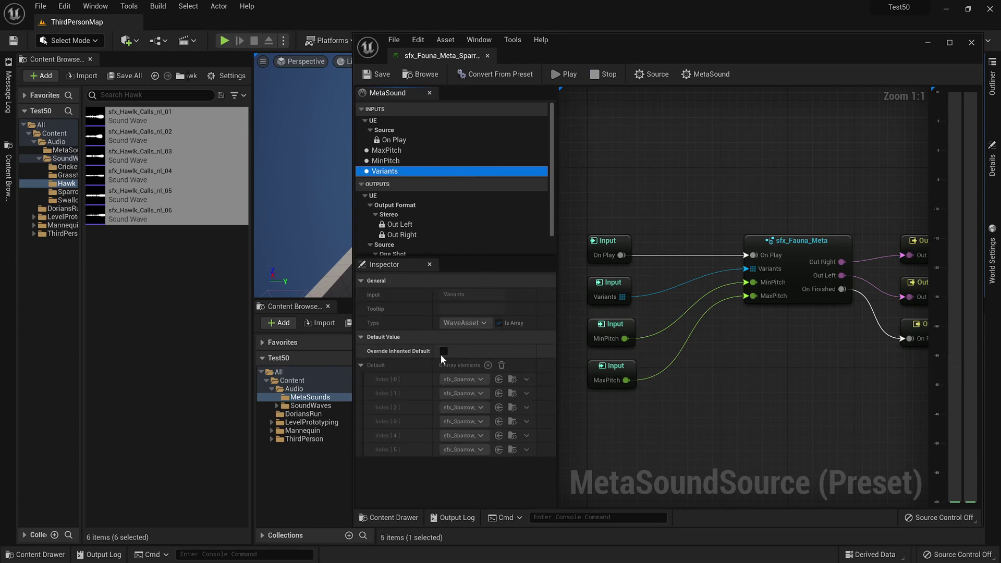
left_click(444, 351)
left_click(68, 192)
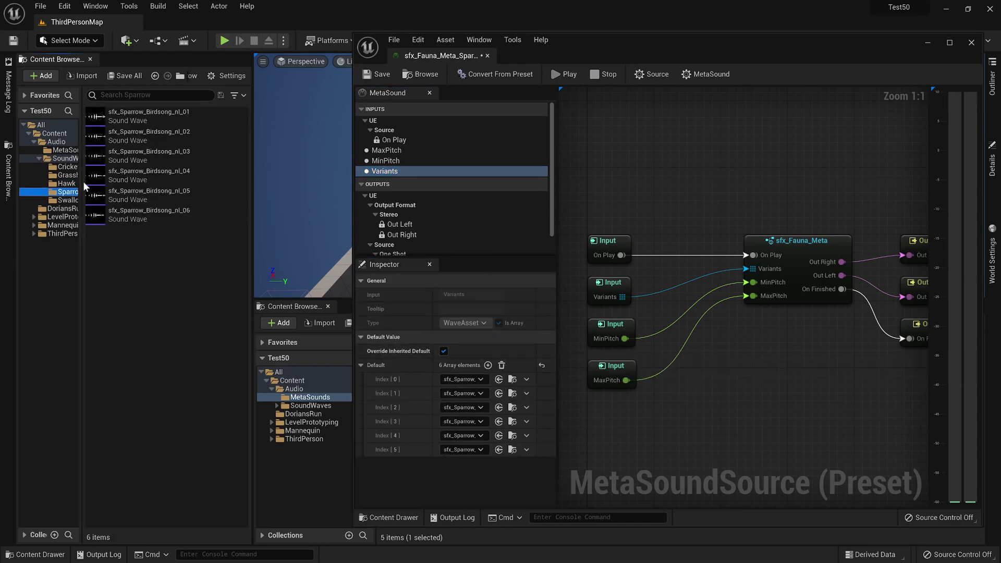
left_click(146, 114)
left_click(140, 211, "shift")
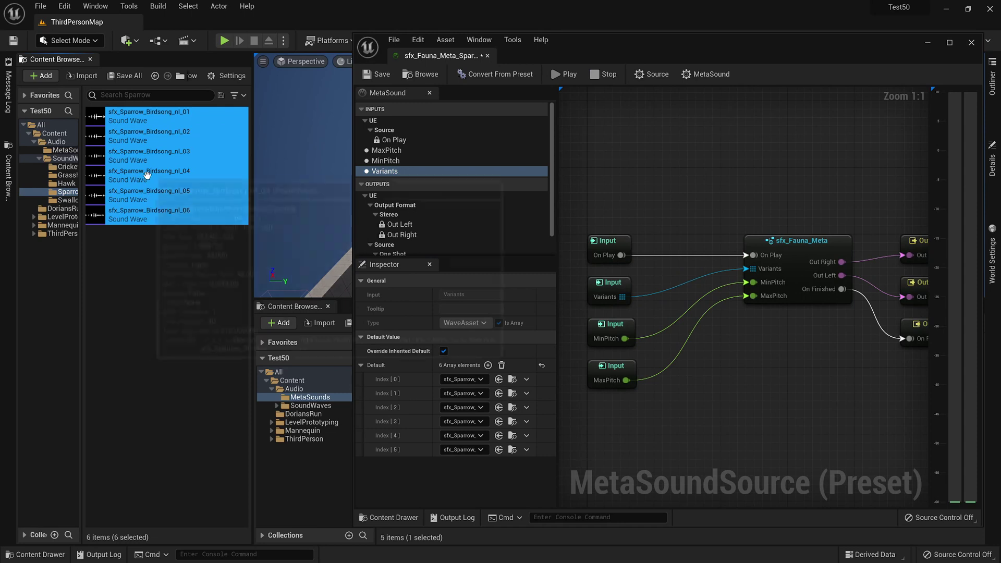
left_click(502, 365)
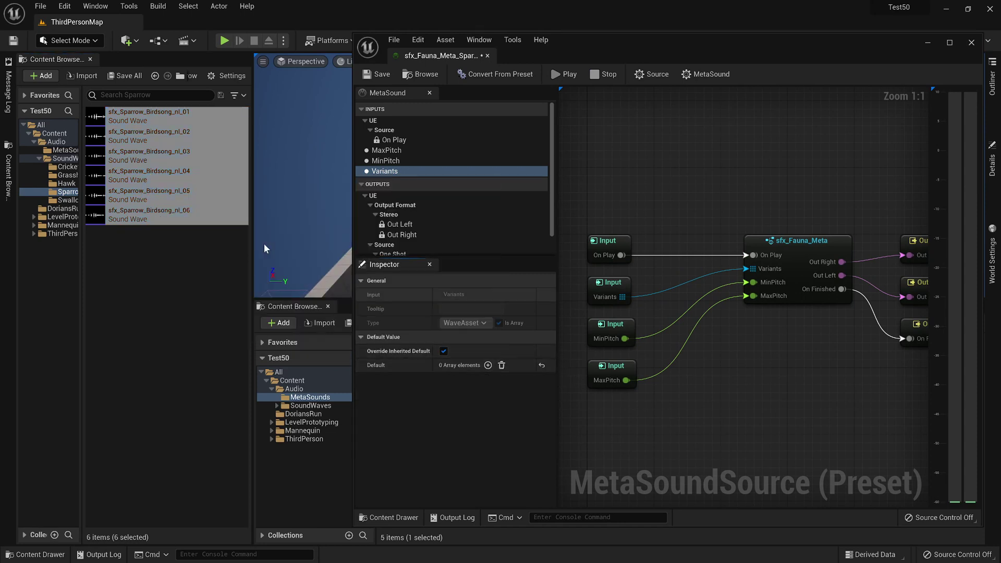
left_click_drag(198, 135, 461, 368)
left_click(376, 80)
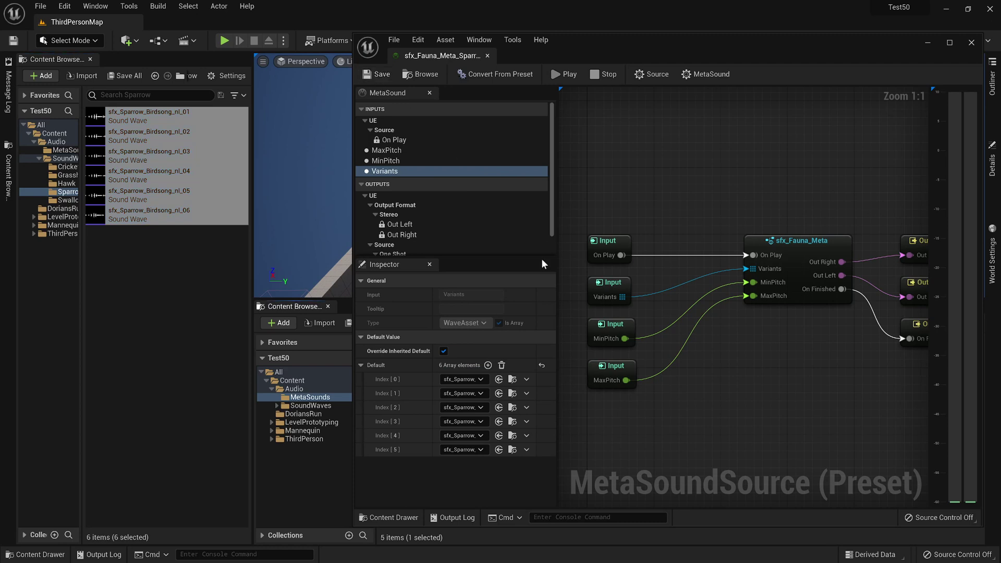
Override the sparrow preset's inherited MaxPitch and MinPitch defaults, keeping MinPitch at 0.9, and save and close the preset
left_click(402, 151)
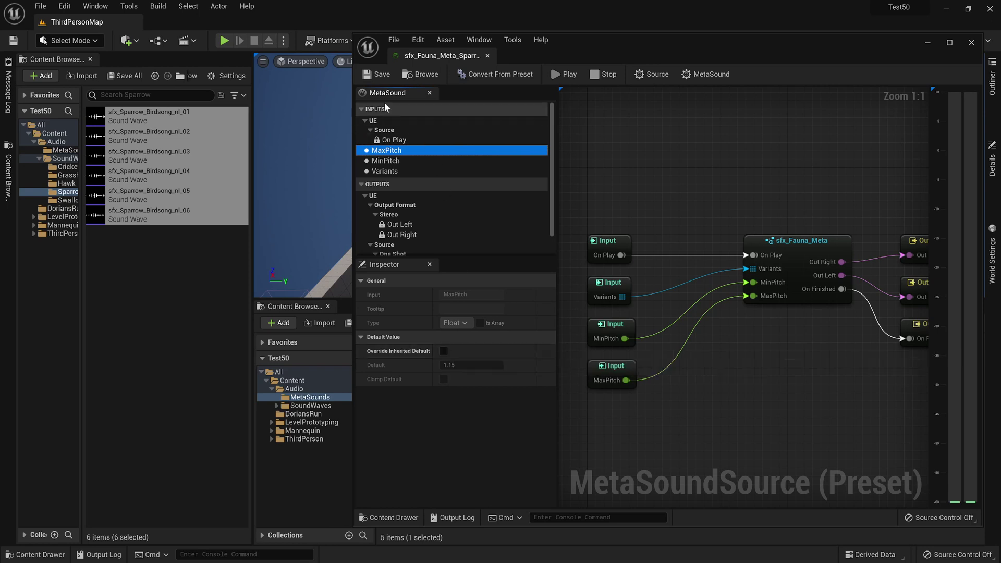
left_click(378, 74)
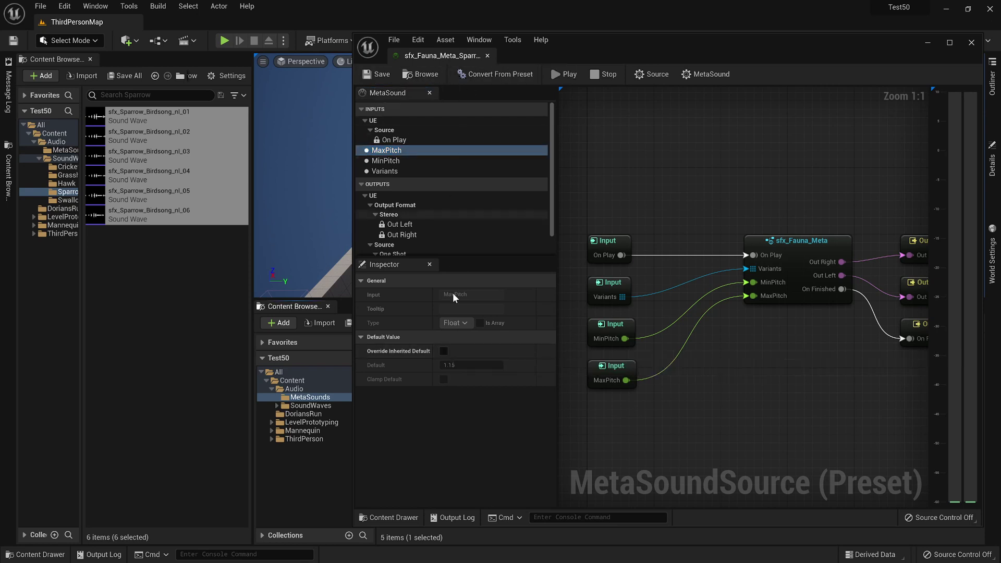
left_click(444, 350)
left_click(398, 160)
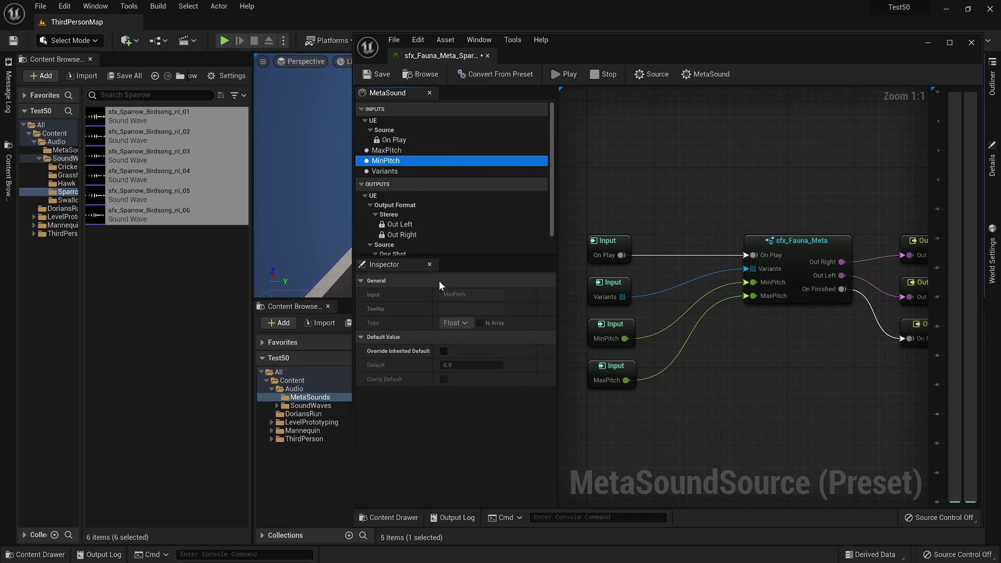
left_click(377, 74)
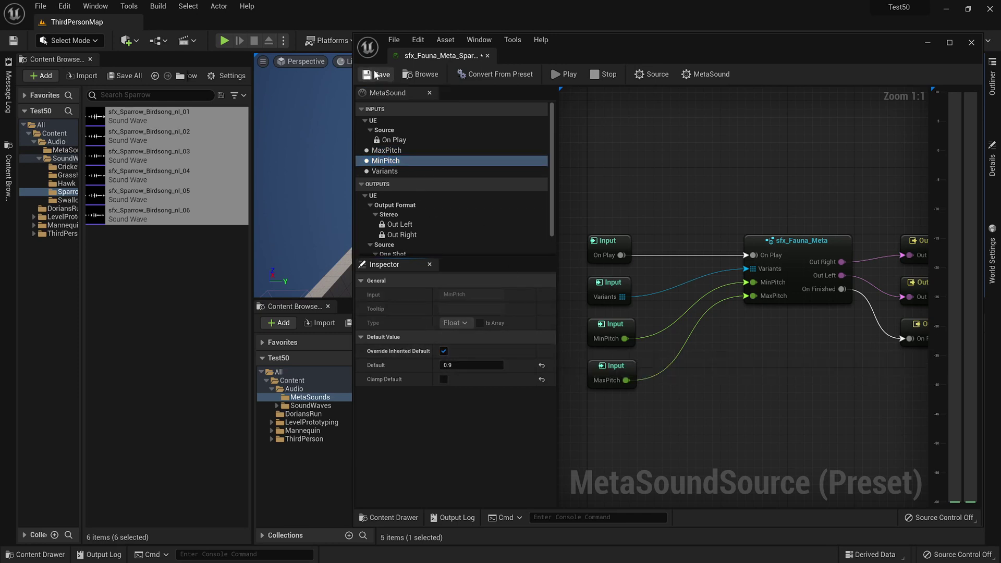
left_click(487, 56)
left_click(132, 264)
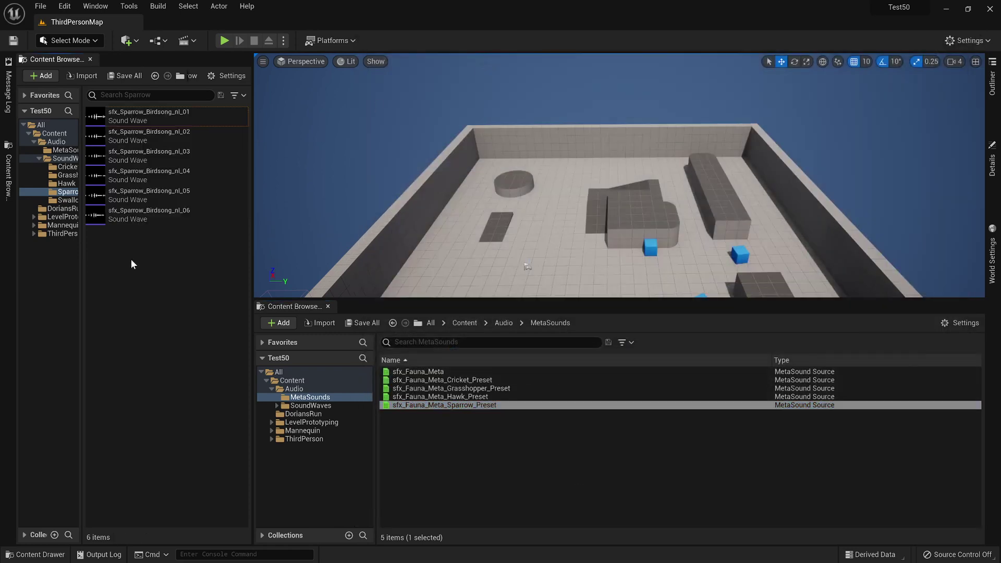
Create another MetaSound source preset from sfx_Fauna_Meta and name it sfx_Fauna_Meta_Swallow_Preset
right_click(432, 371)
left_click(498, 129)
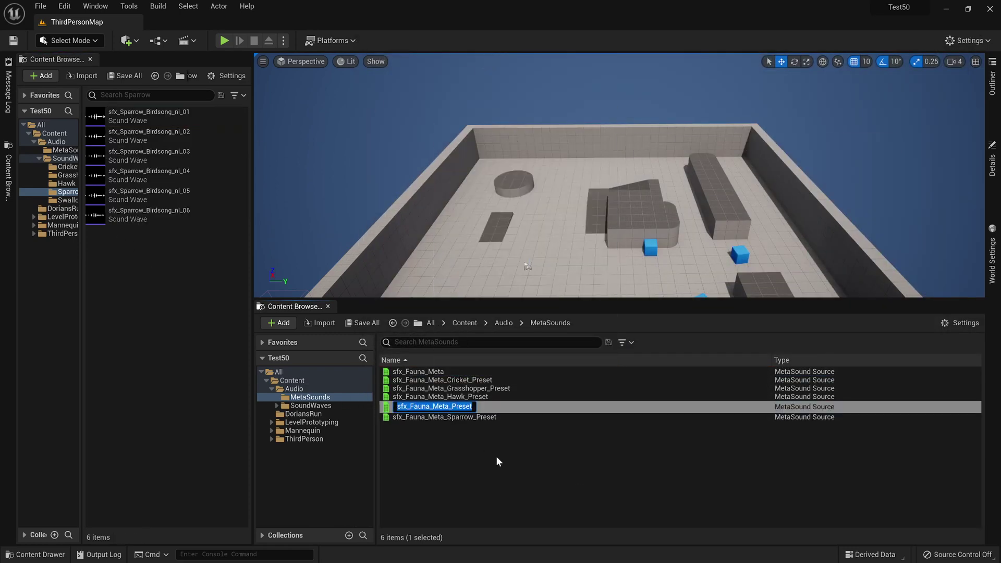
key("Left")
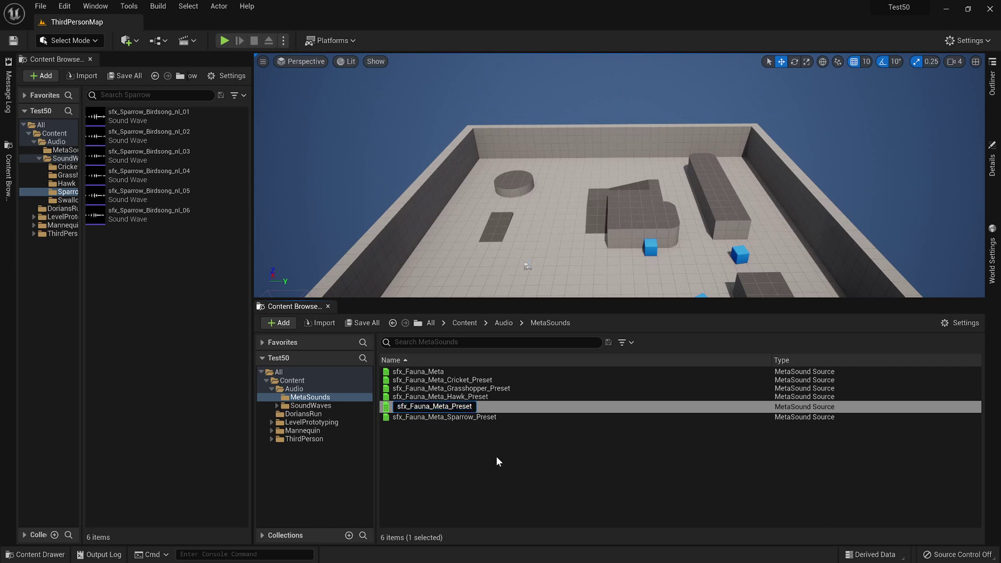
key("Right")
key("Right")
key("Right")
key("Right")
key("Right")
key("Right")
key("Right")
key("Right")
key("Right")
key("Right")
key("Right")
key("Right")
key("Right")
key("Right")
key("Right")
type("Swallow_")
key("Return")
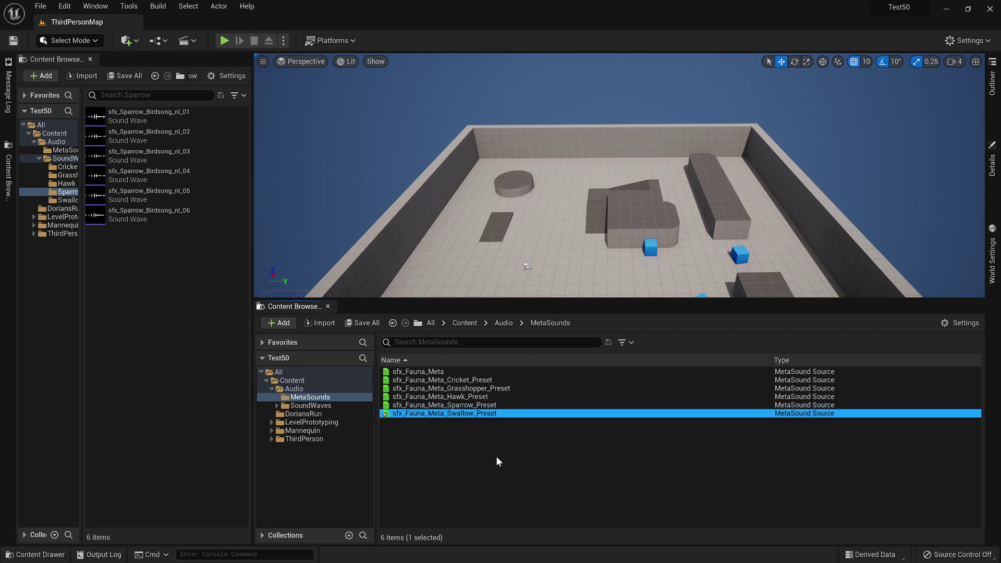
In the swallow preset, override Variants with sfx_Swallow_Calls_nl_01 through sfx_Swallow_Calls_nl_11 from the Swallow folder, and audition its playback
double_click(488, 413)
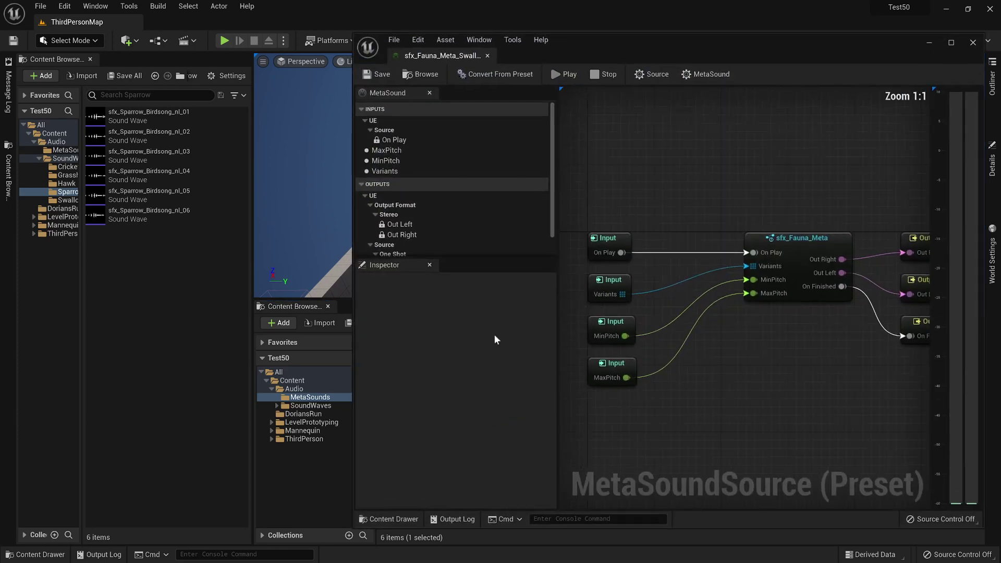
left_click(385, 171)
left_click(443, 352)
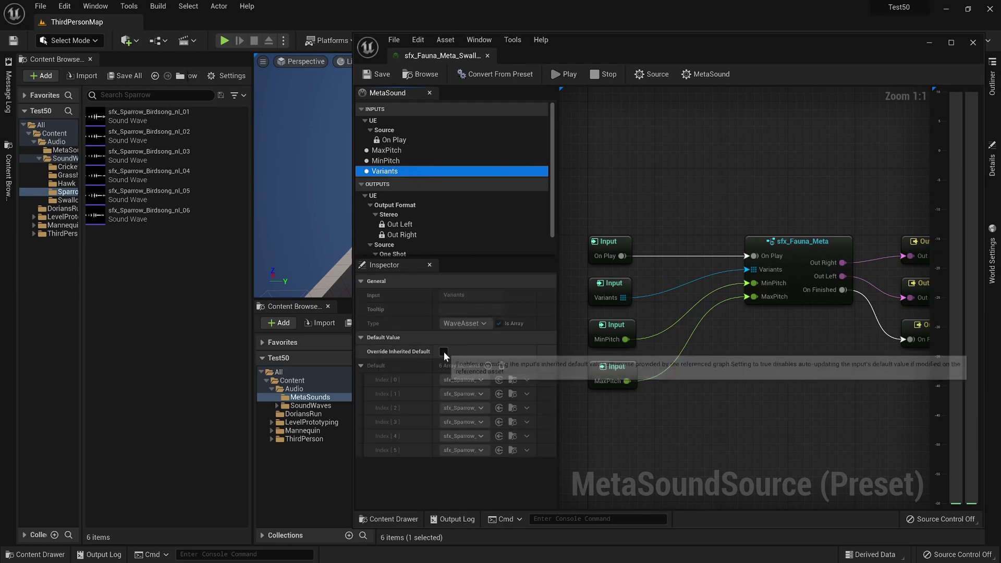
left_click(501, 366)
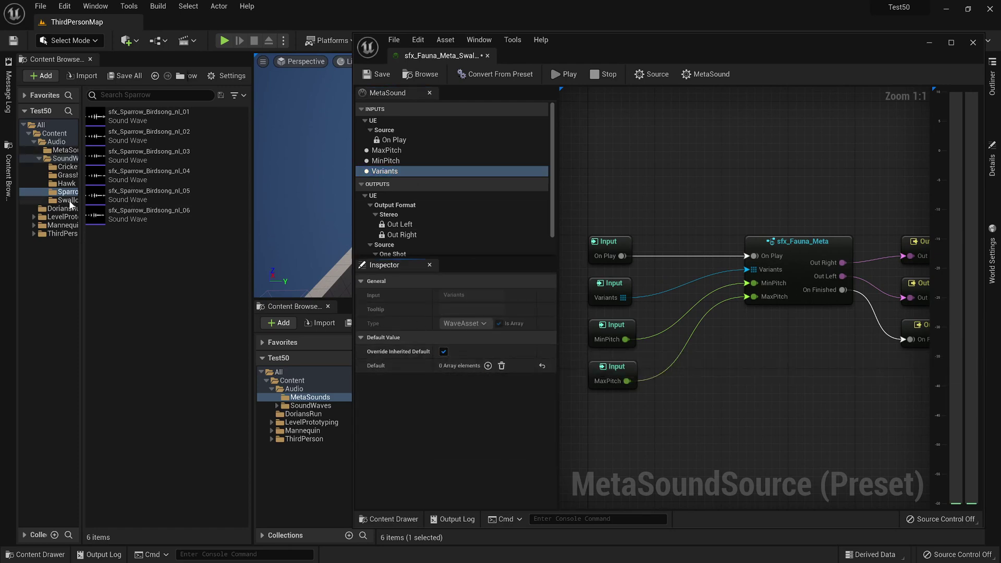
left_click(67, 200)
left_click(135, 121)
left_click(135, 312, "shift")
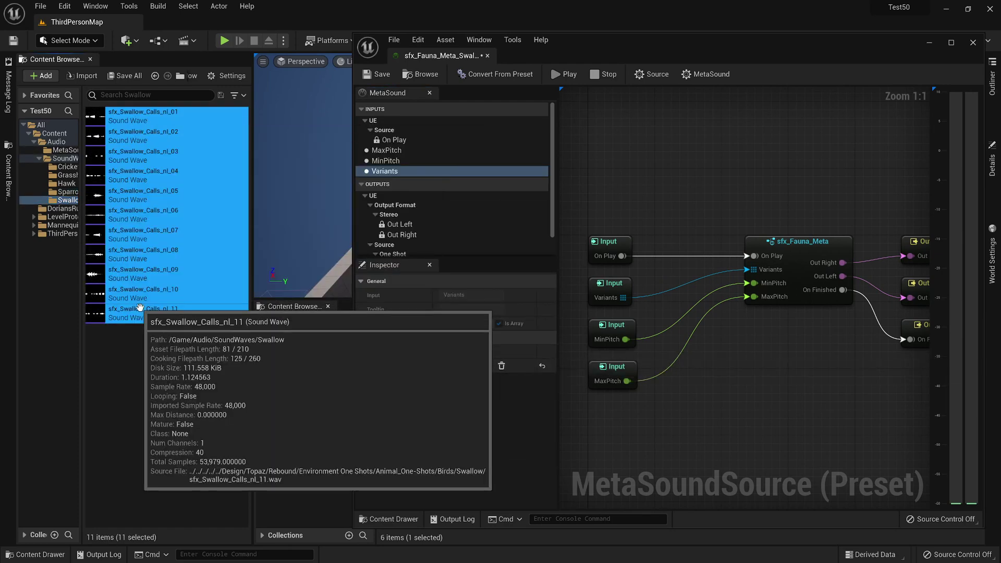
left_click_drag(145, 260, 493, 368)
scroll(438, 412, "down", 1)
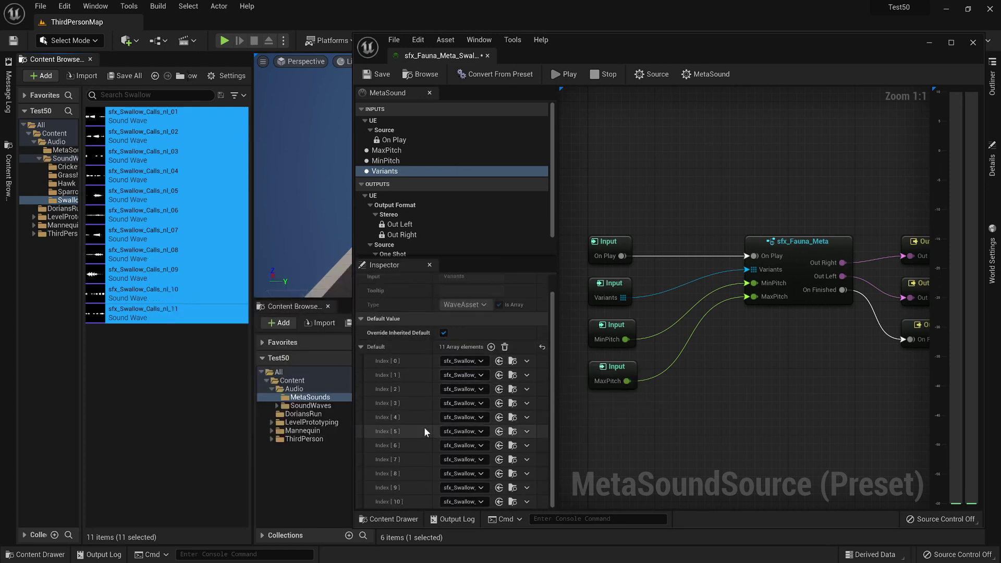
scroll(417, 398, "up", 1)
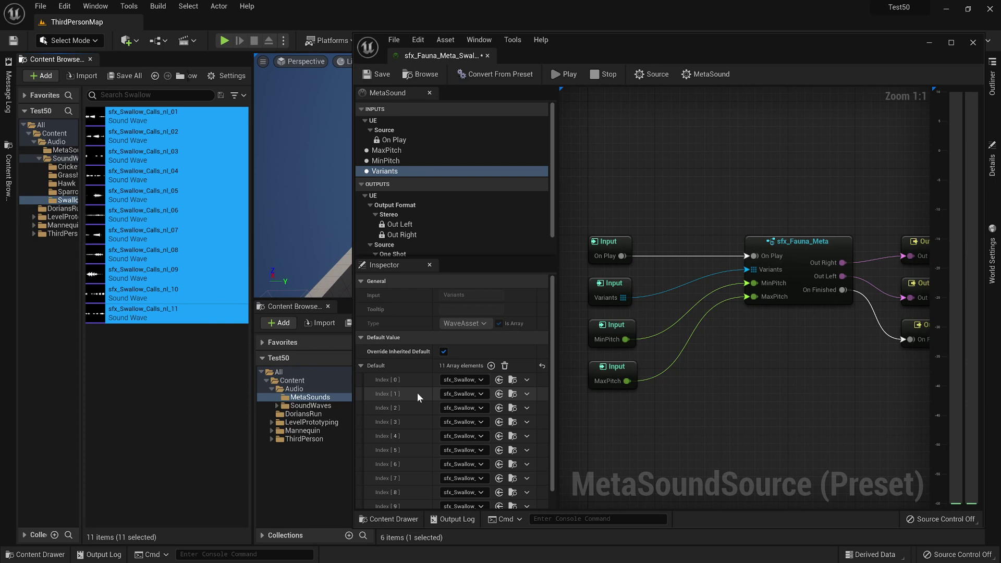
left_click(562, 77)
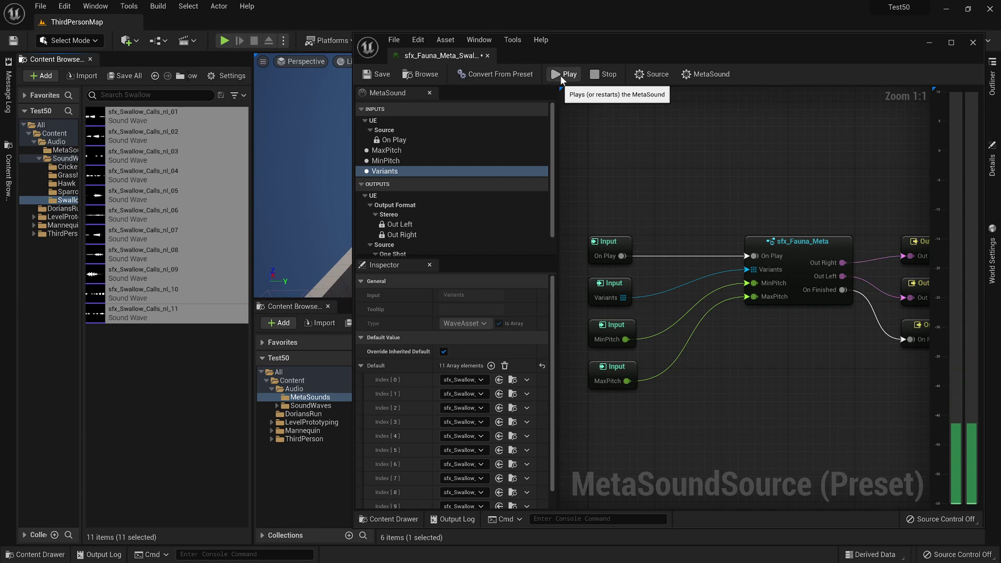
left_click(561, 78)
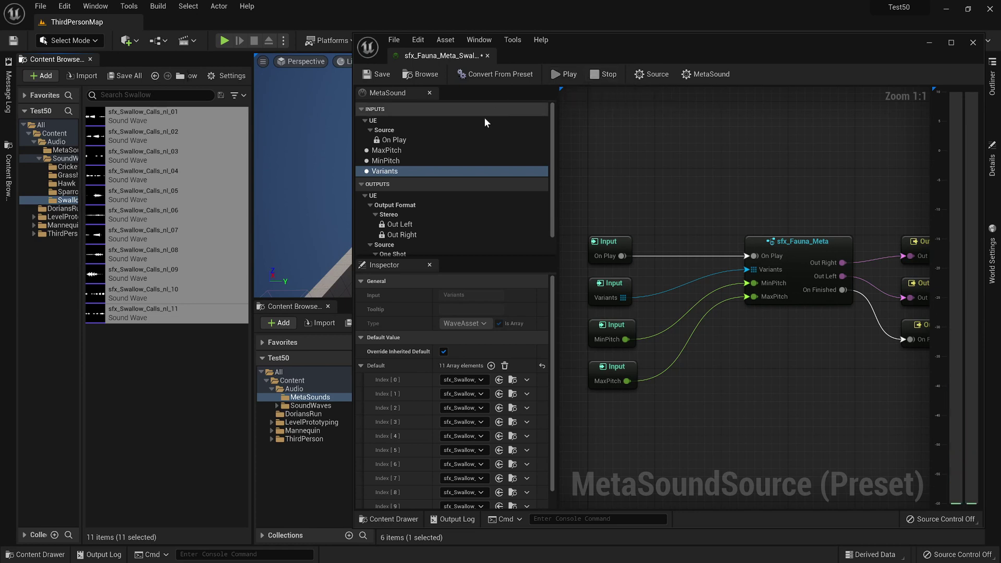
Override the swallow preset's pitch defaults with MaxPitch 1.1 and MinPitch 0.95, and save and close the preset
left_click(427, 150)
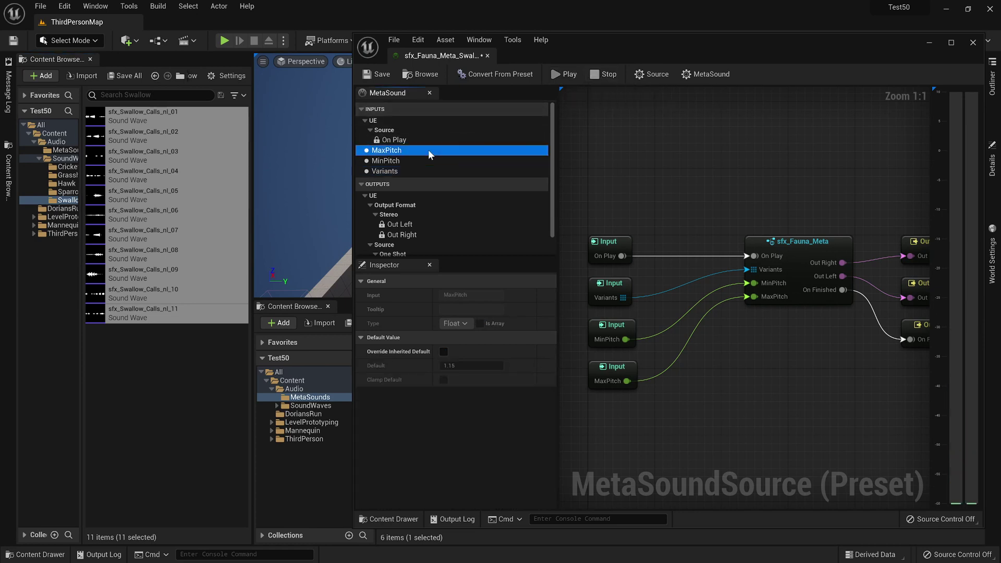
left_click(443, 352)
left_click(471, 366)
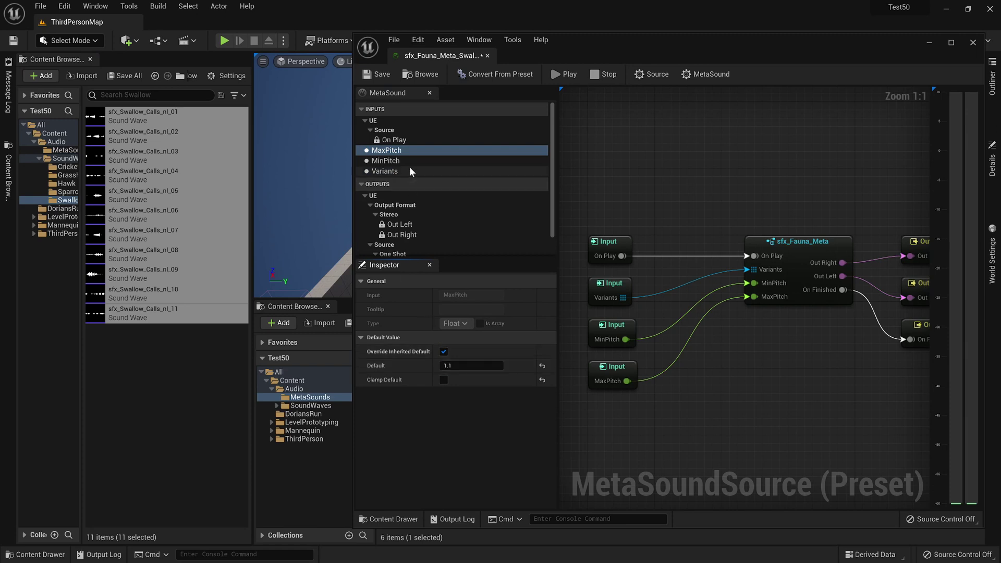
left_click(409, 162)
left_click(442, 351)
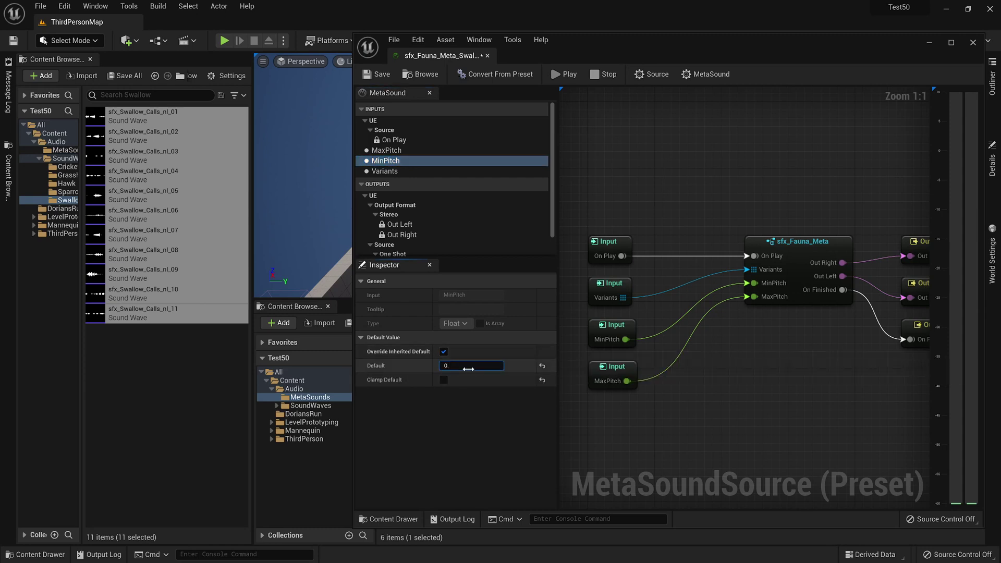
type("95")
key("Return")
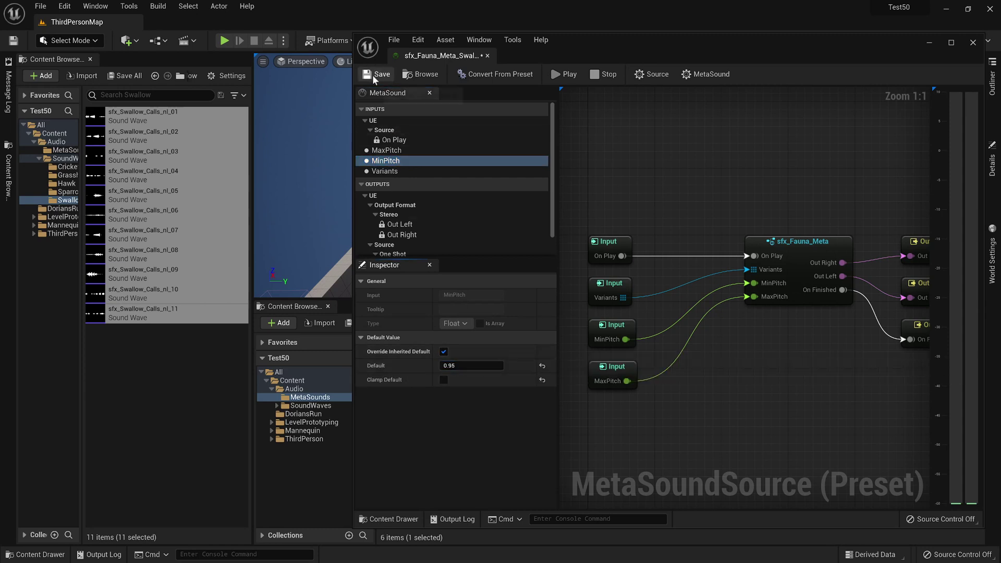
left_click(372, 74)
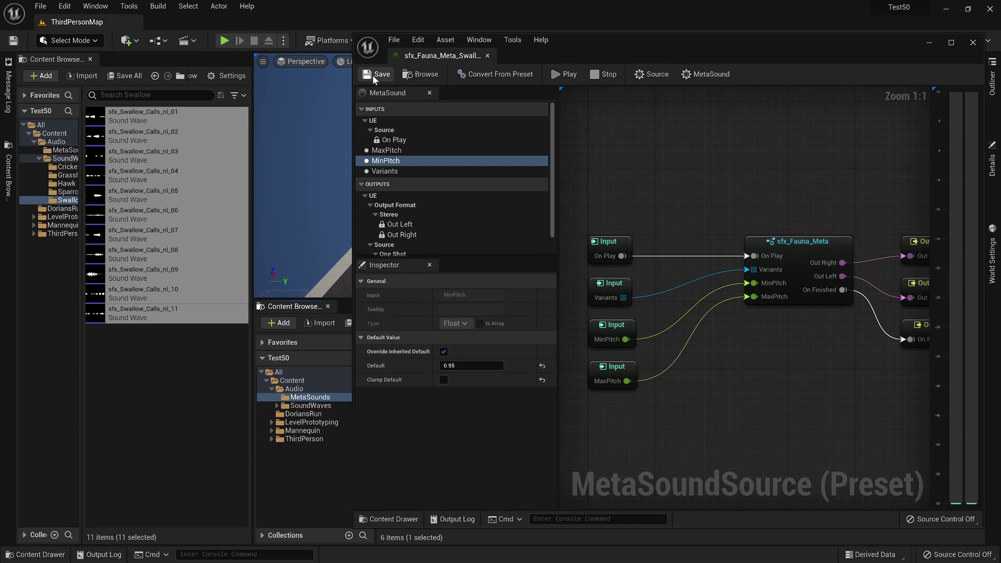
left_click(973, 42)
left_click(509, 446)
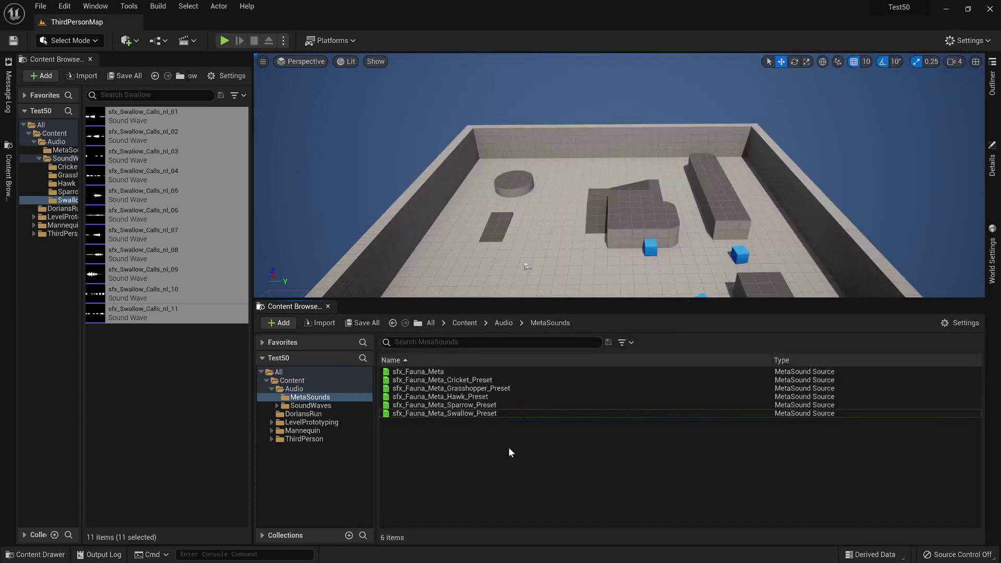
Open sfx_Fauna_Meta_Cricket_Preset, audition its playback, and close it
double_click(473, 379)
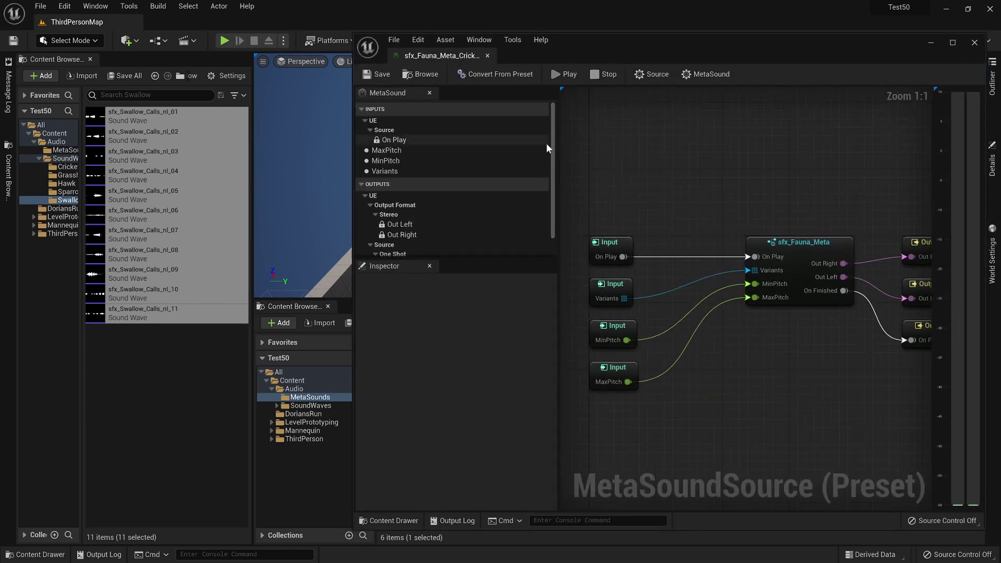
left_click(565, 74)
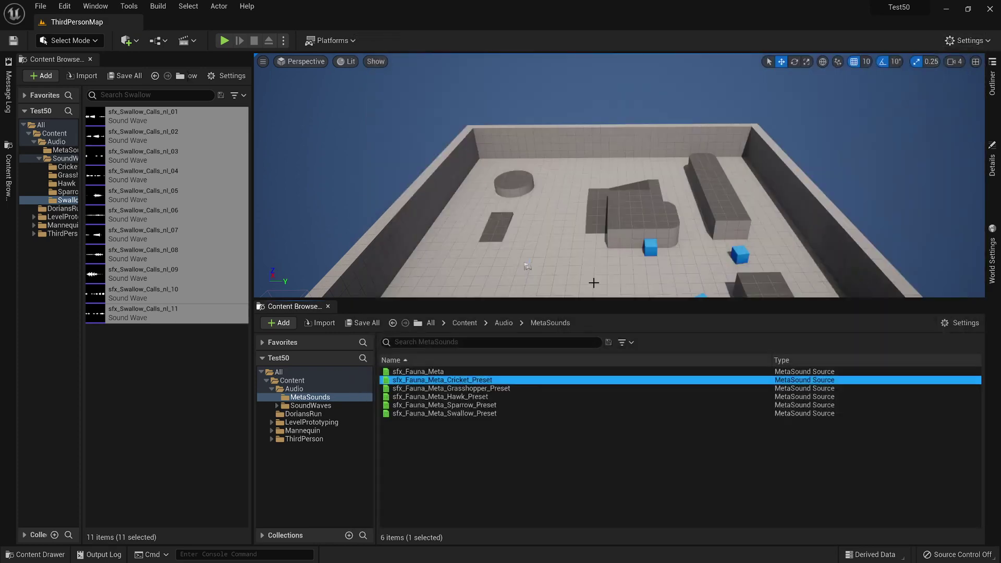
left_click(975, 42)
Review the SoundWaves animal folders and the sfx_Fauna_Meta source alongside its animal presets in the MetaSounds folder
left_click(493, 388)
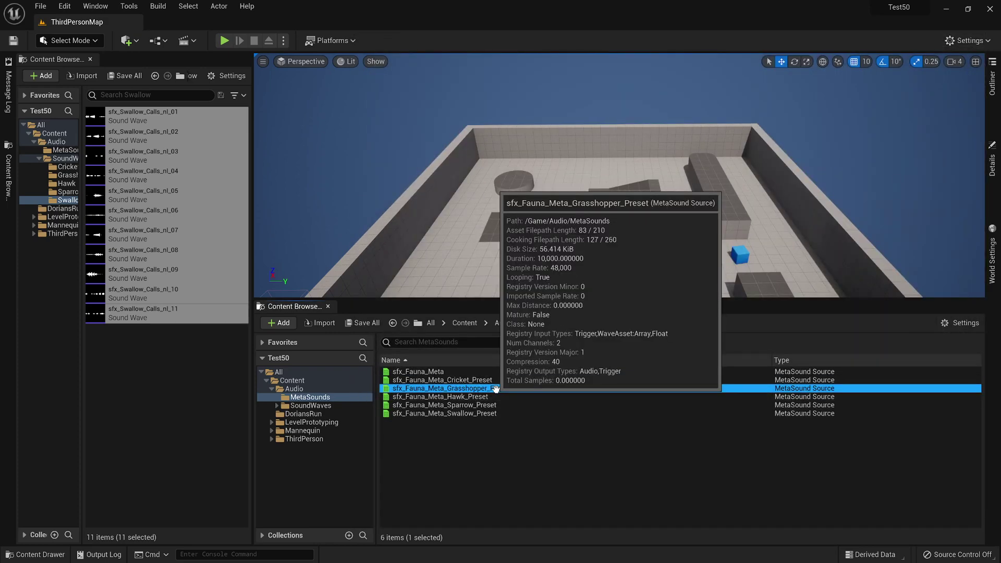
left_click(431, 455)
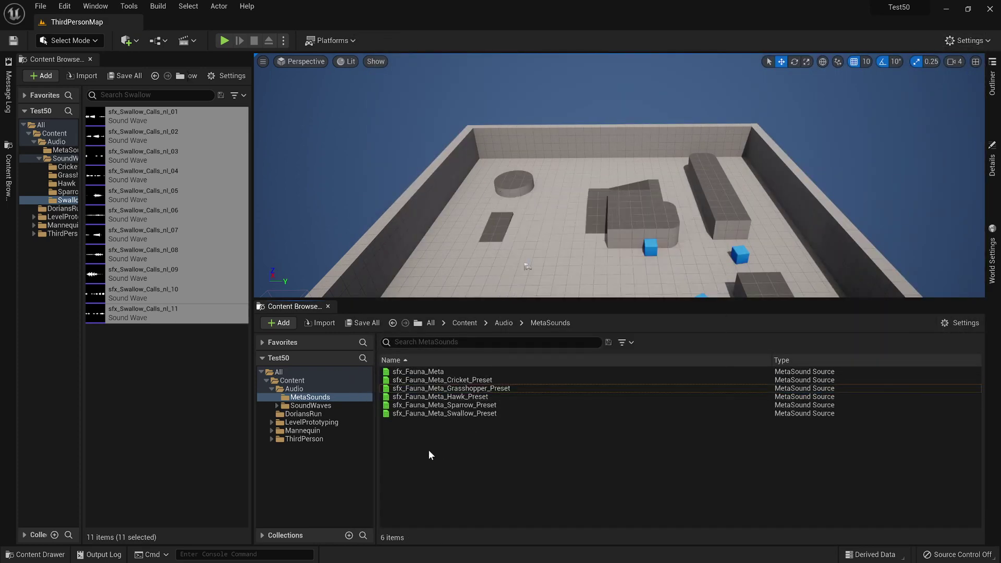
left_click(127, 359)
left_click(64, 157)
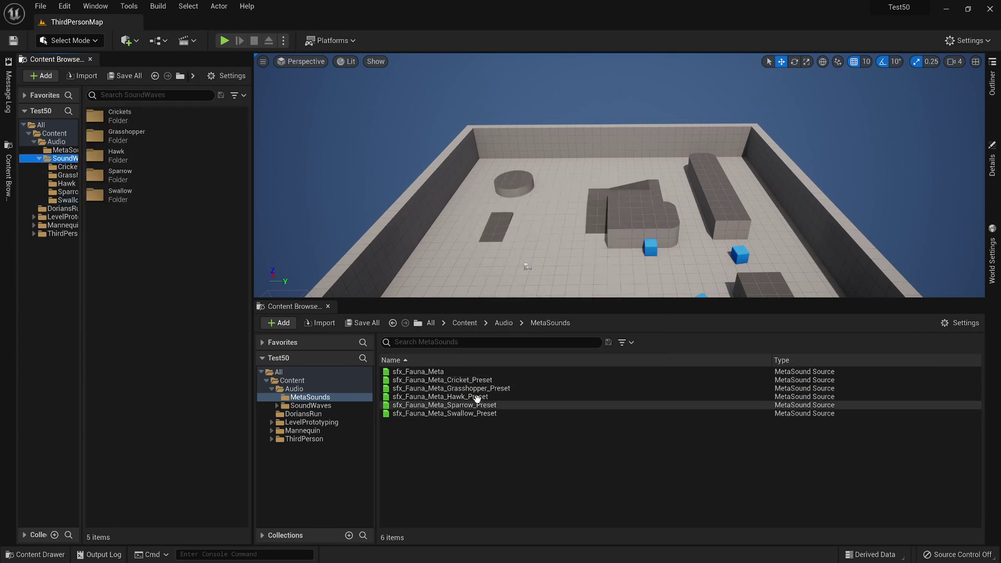
left_click(420, 372)
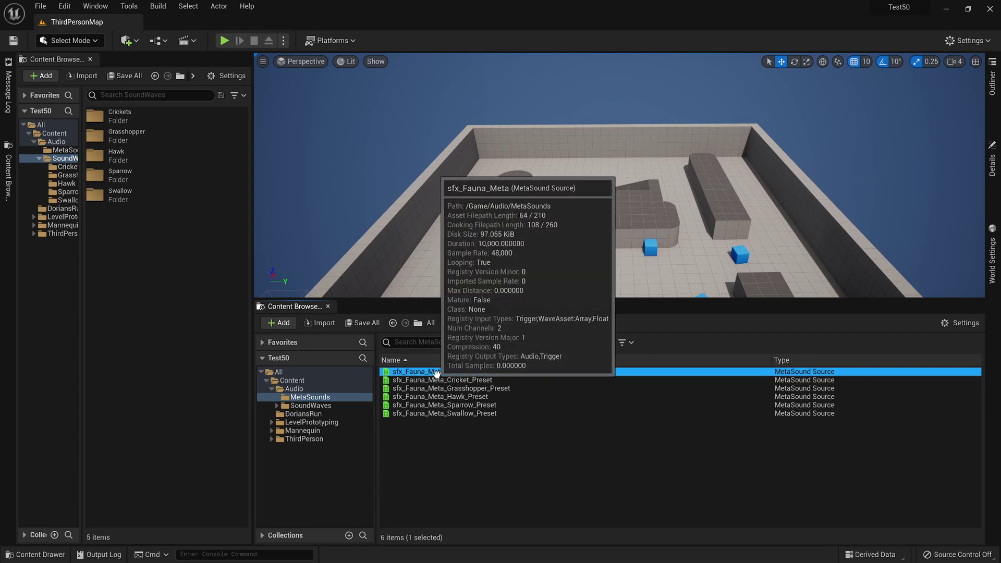
key("Down")
key("Down")
key("Down")
key("Down")
key("Down")
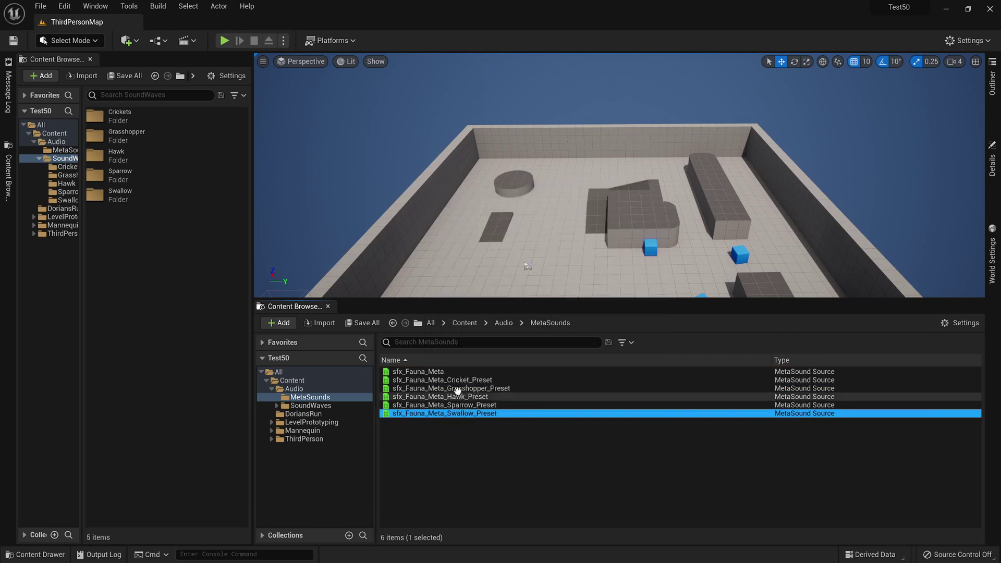
key("Up")
key("Up")
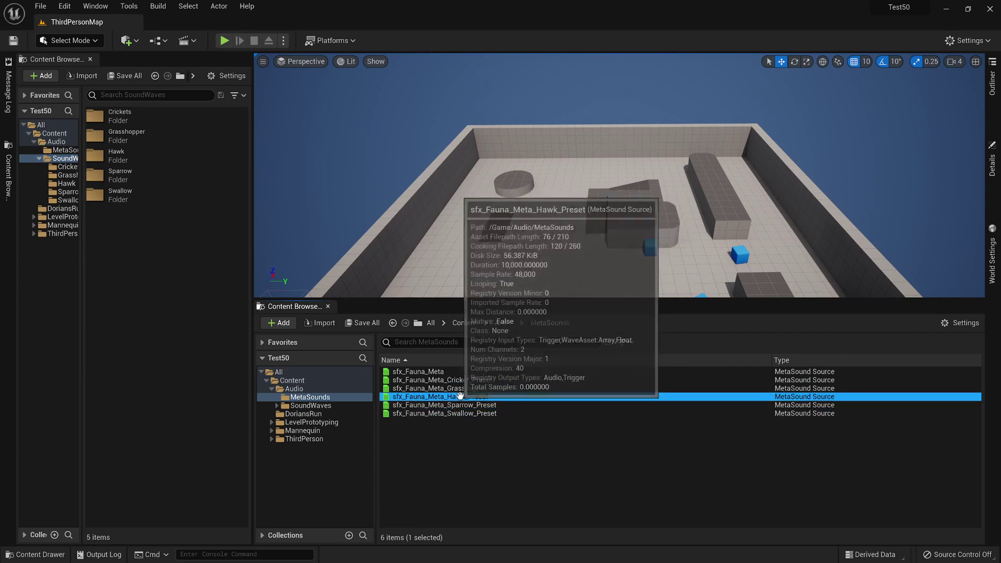
left_click(464, 388)
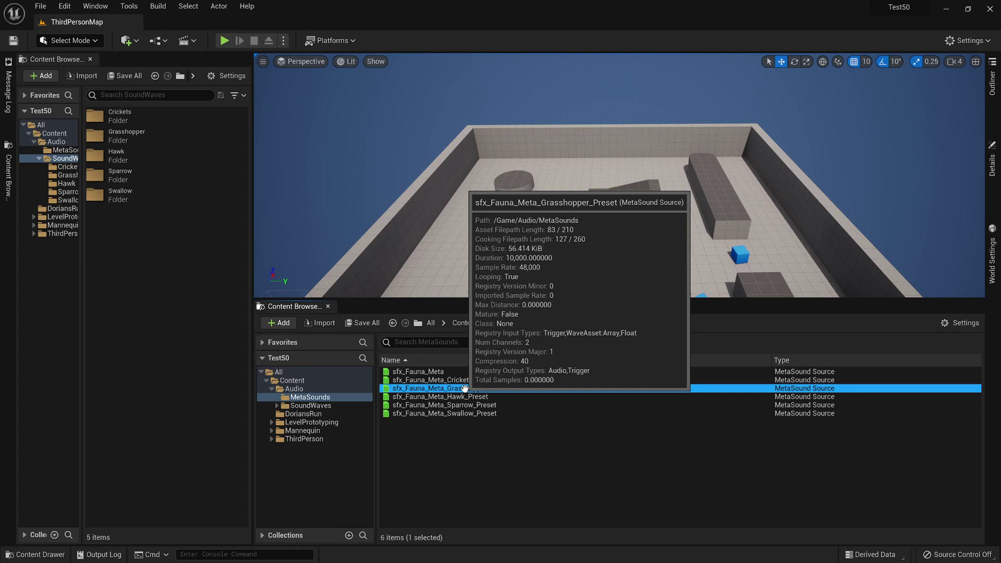
left_click(451, 453)
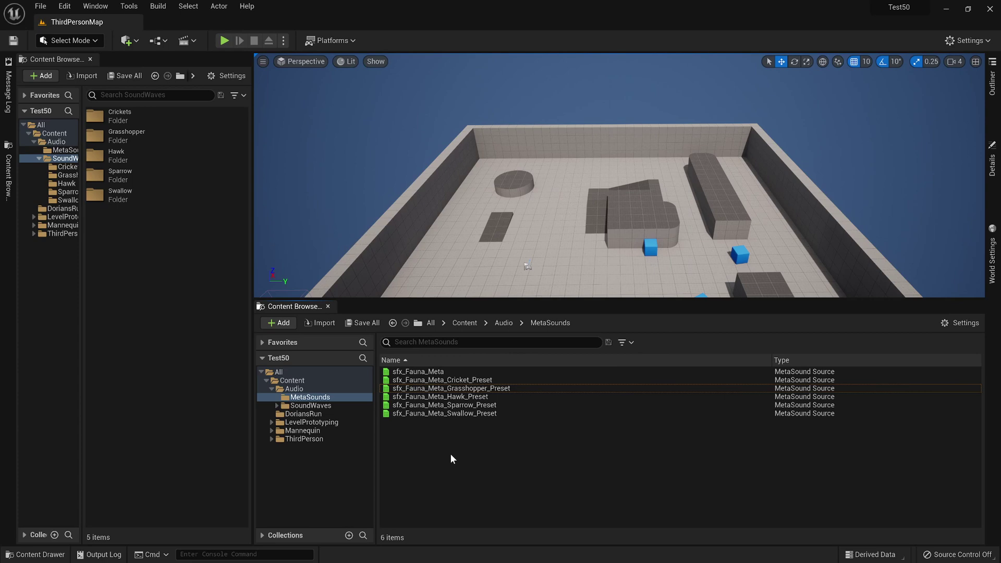